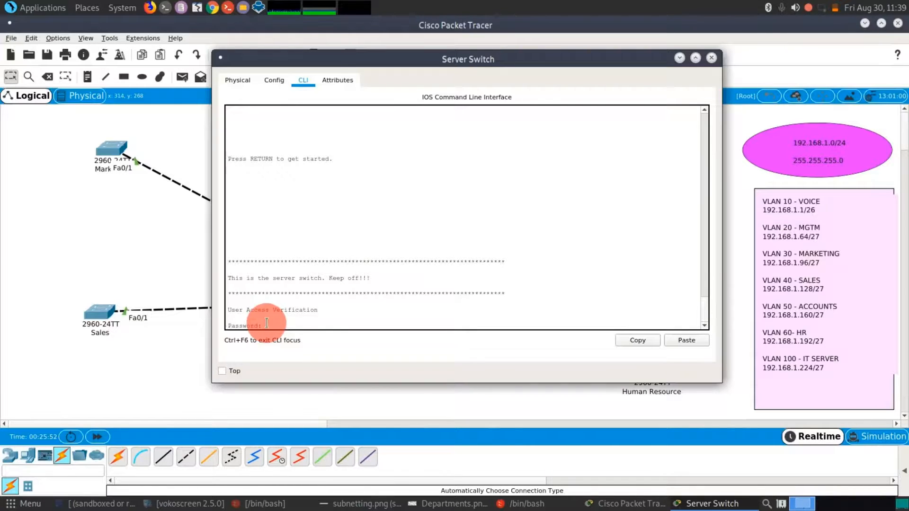
- Submit the access password on the server switch, then enter privileged mode with en and global configuration mode with conf t
key("Return")
type("en")
key("Return")
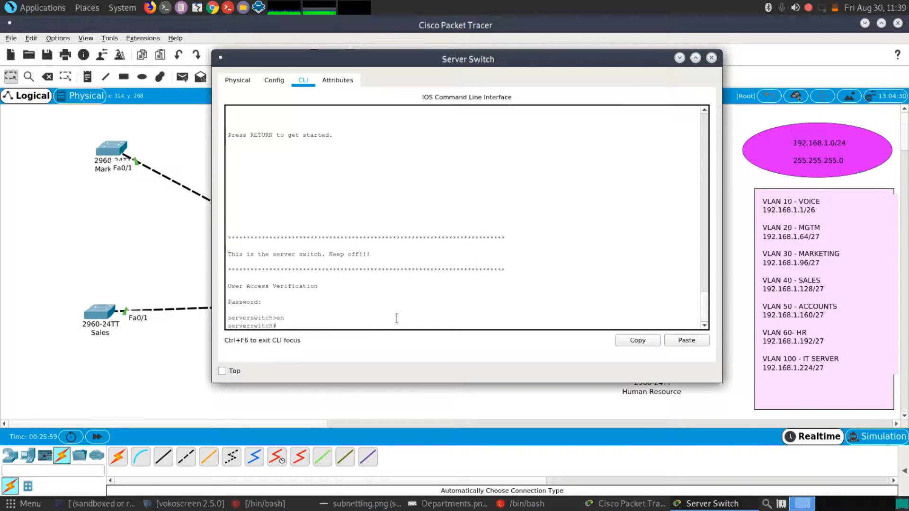
type("conf")
type(" t")
key("Return")
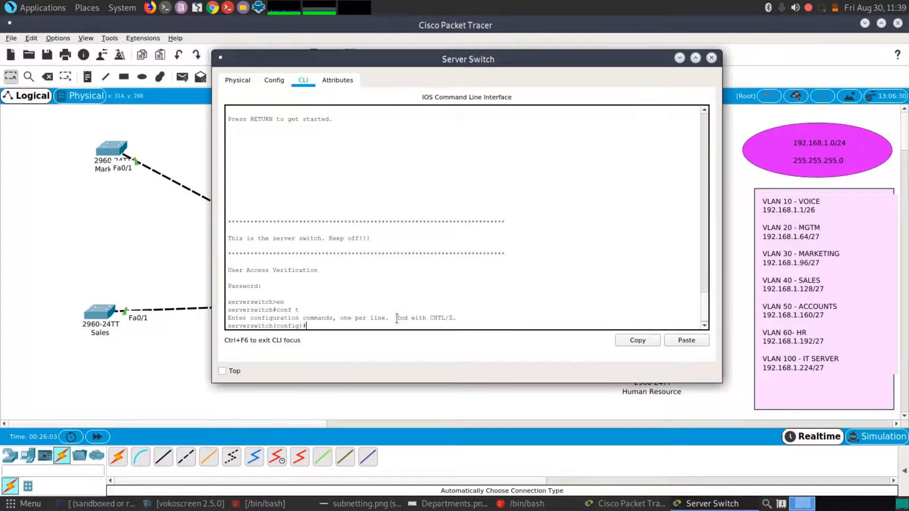
- Return to the topology and shift the Marketing switch slightly up and to its right
left_click(116, 154)
left_click_drag(116, 151, 124, 147)
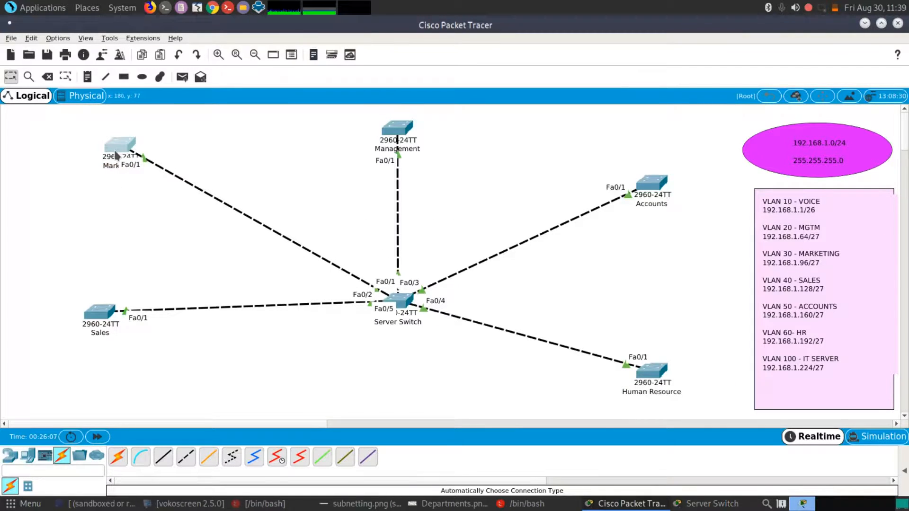
- Set up the rectangle drawing tool with a pale yellow-green fill colour
left_click(126, 80)
left_click_drag(509, 29, 551, 30)
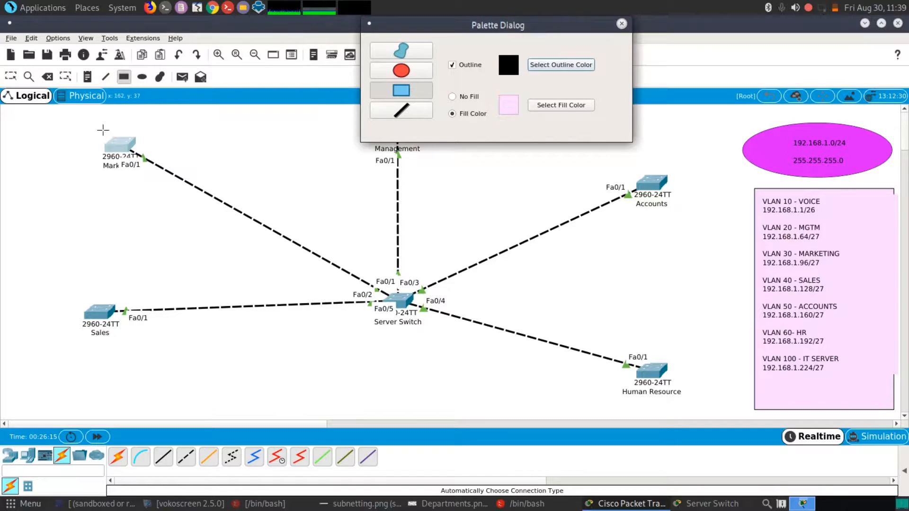
left_click(580, 105)
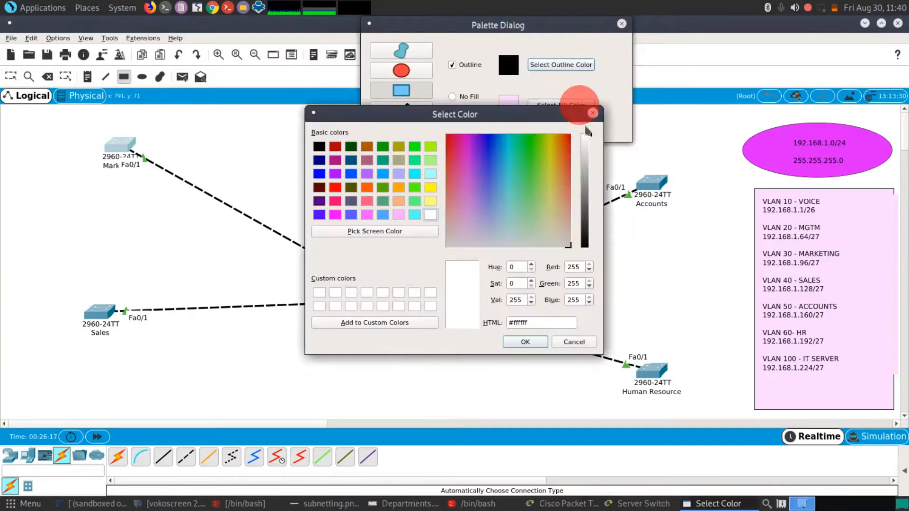
left_click(550, 141)
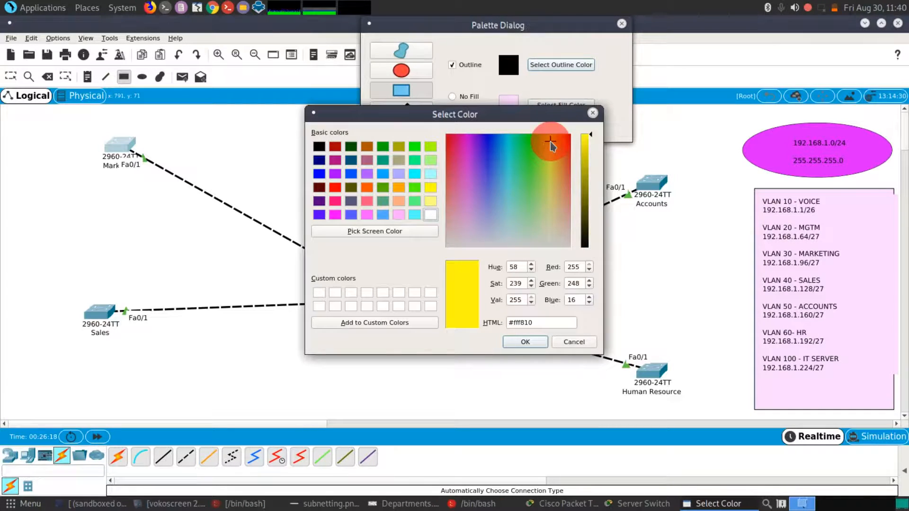
left_click(546, 153)
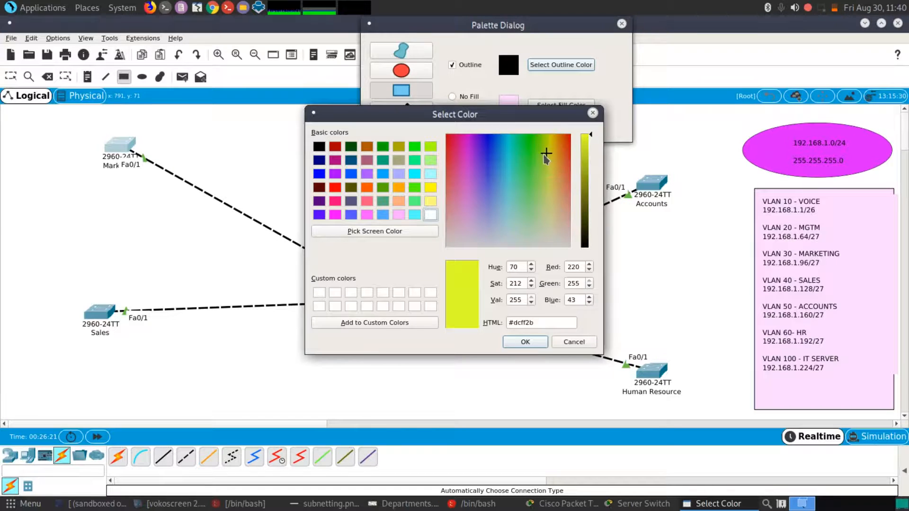
left_click(544, 156)
left_click(544, 171)
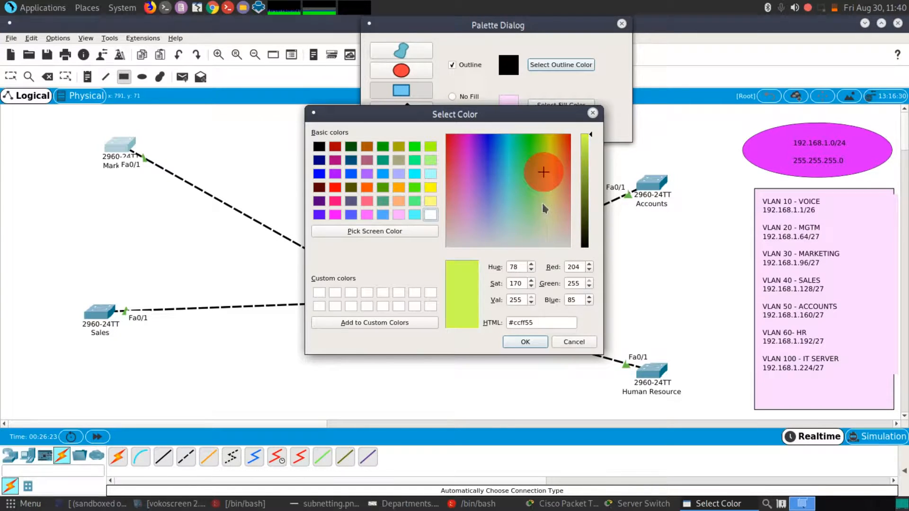
left_click(545, 223)
left_click(544, 212)
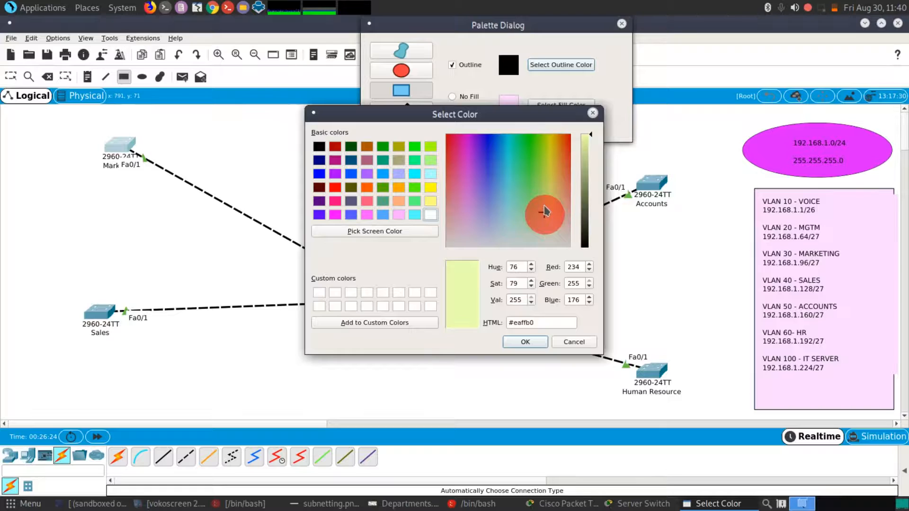
left_click(525, 343)
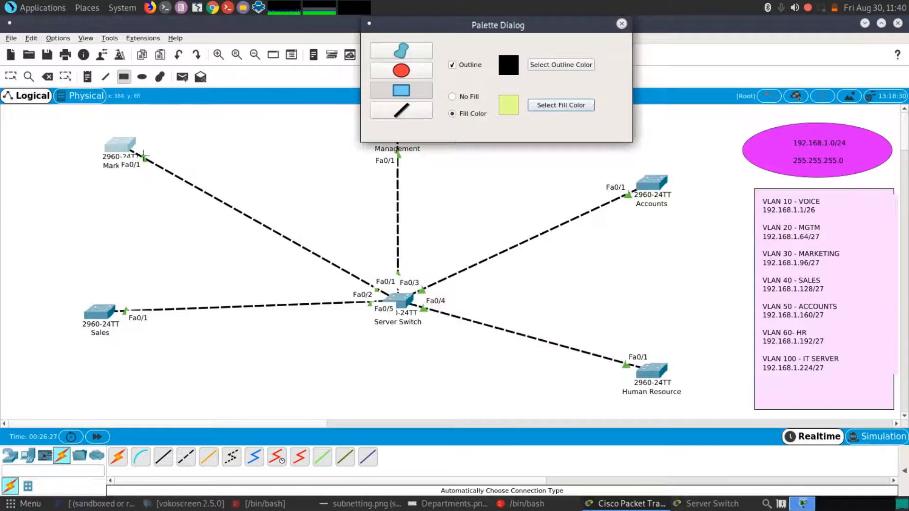
- Draw filled rectangles around the Marketing, Sales, Server Switch, Human Resource, Accounts and Management switches, then close the drawing palette
mouse_move(63, 112)
left_mouse_down()
mouse_move(160, 209)
mouse_move(184, 218)
left_mouse_up()
left_click_drag(44, 257, 176, 373)
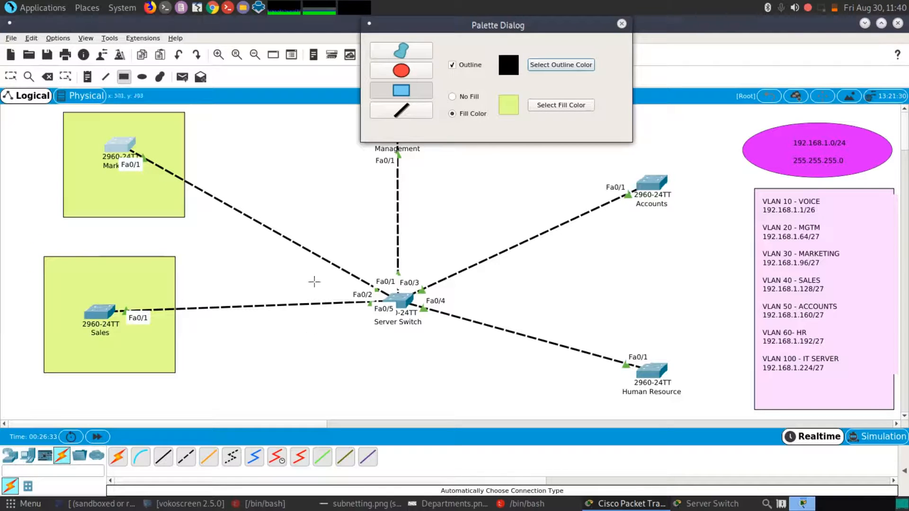
mouse_move(327, 239)
left_mouse_down()
mouse_move(327, 326)
mouse_move(483, 385)
mouse_move(458, 374)
left_mouse_up()
mouse_move(576, 309)
left_mouse_down()
mouse_move(633, 423)
mouse_move(720, 418)
left_mouse_up()
left_click_drag(582, 148, 717, 238)
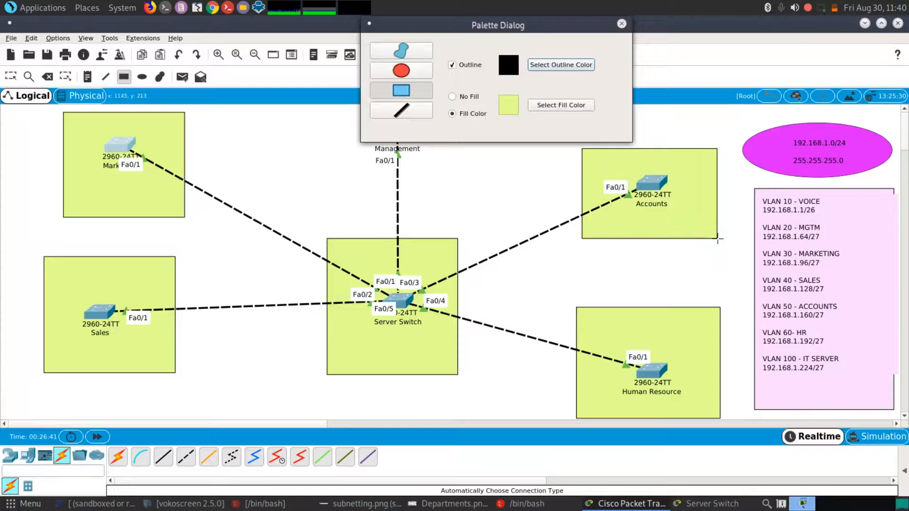
left_click_drag(451, 26, 673, 64)
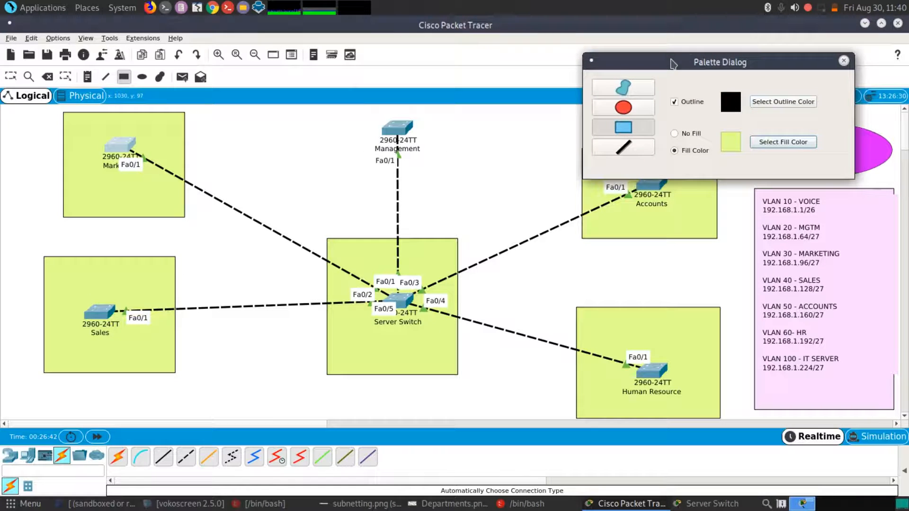
left_click_drag(333, 107, 487, 191)
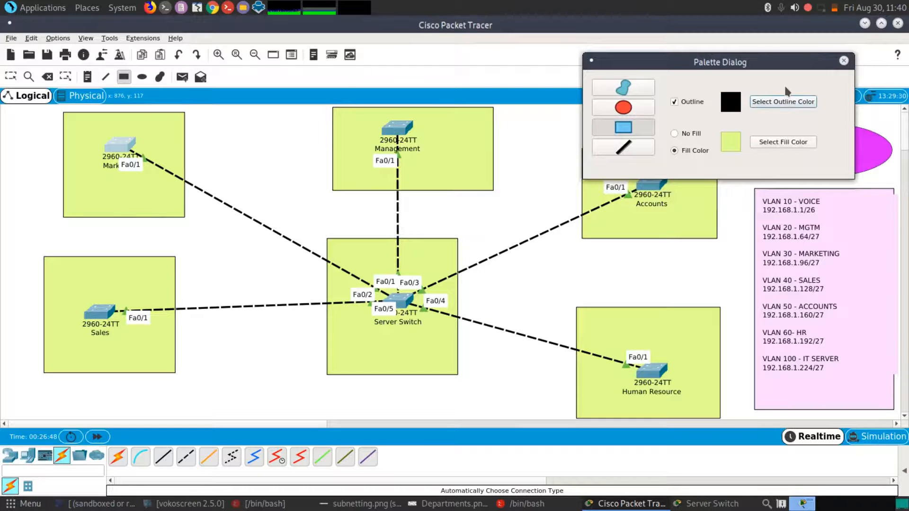
left_click(844, 61)
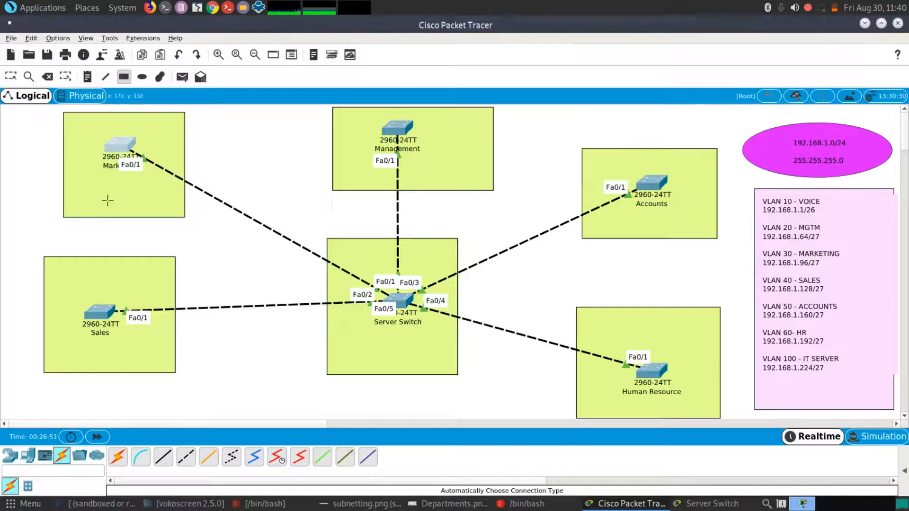
key("Escape")
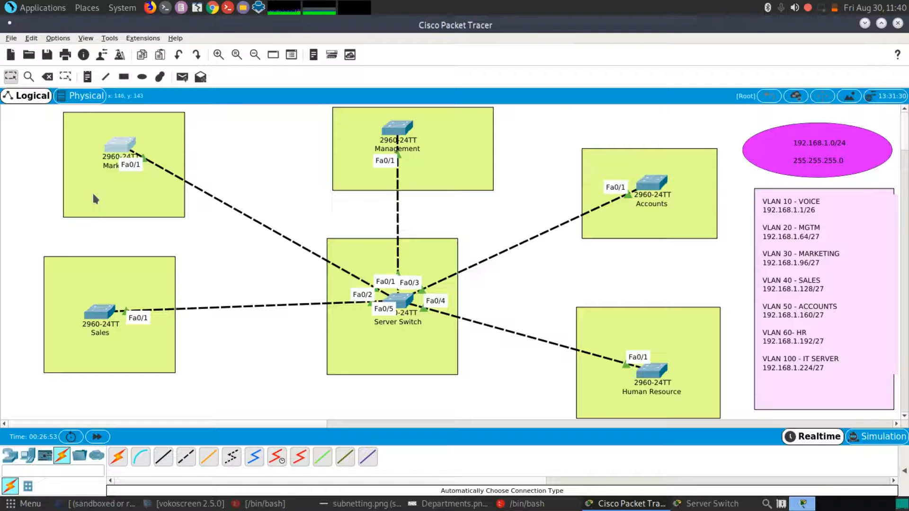
- Copy "VLAN 20 - MGTM 192.168.1.64/27" from the VLAN list into a label beside the Management switch, inside its rectangle
left_click(786, 203)
left_click_drag(812, 211, 734, 201)
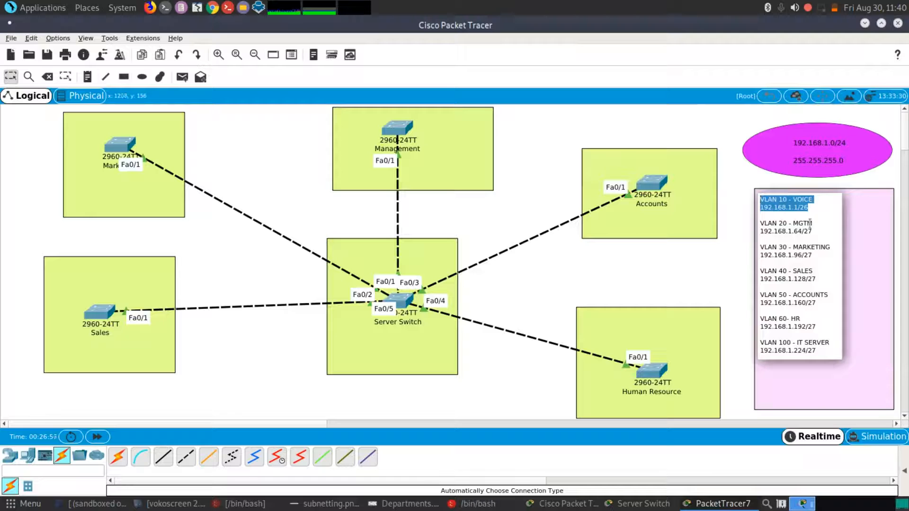
left_click_drag(816, 233, 757, 226)
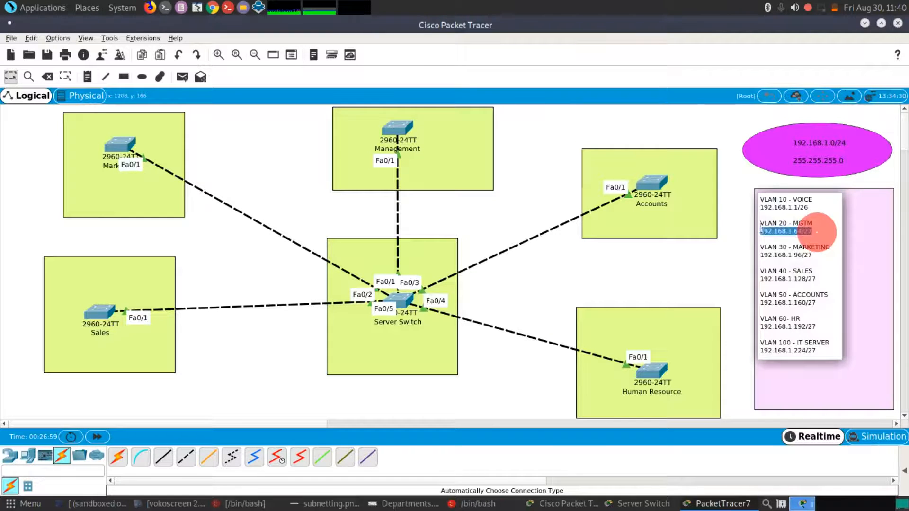
key("ctrl+c")
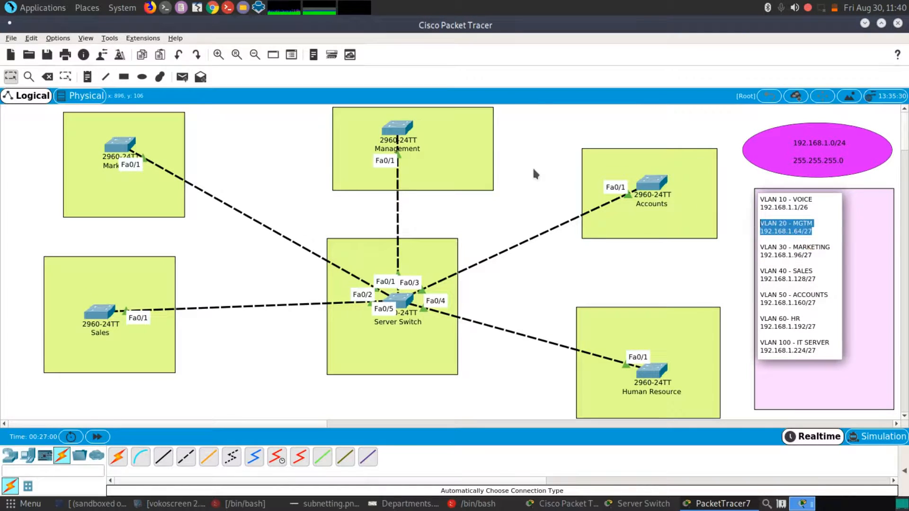
left_click(432, 160)
key("ctrl+v")
left_click(520, 131)
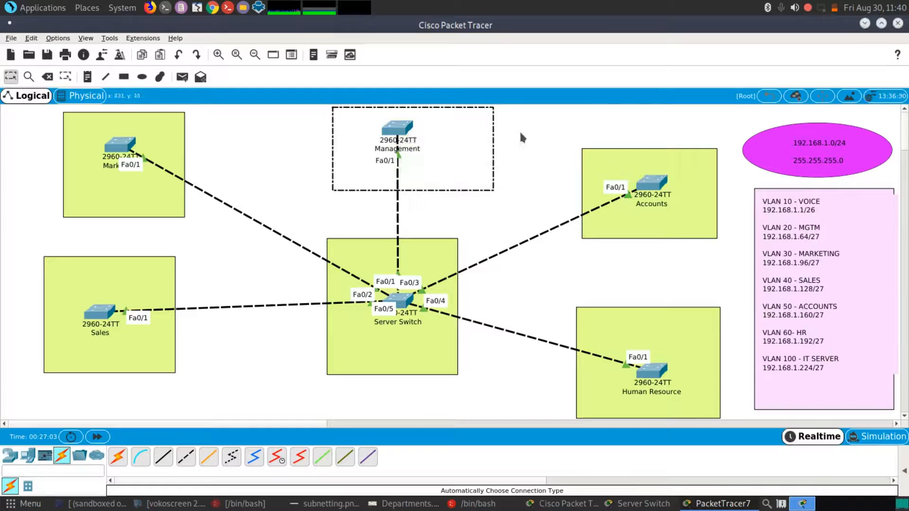
left_click_drag(431, 148, 440, 166)
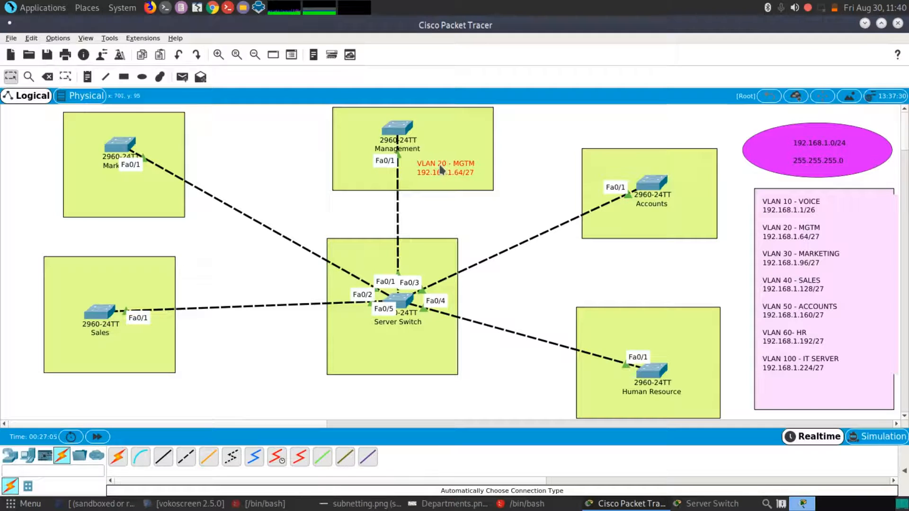
- Copy "VLAN 30 - MARKETING 192.168.1.96/27" from the VLAN list into a label below the Marketing switch, inside its rectangle
left_click(848, 238)
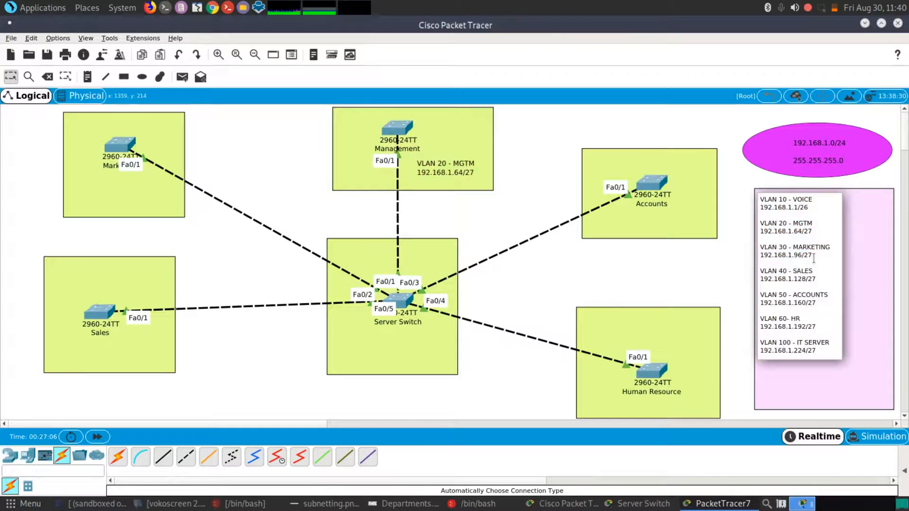
left_click_drag(813, 256, 760, 247)
key("ctrl+c")
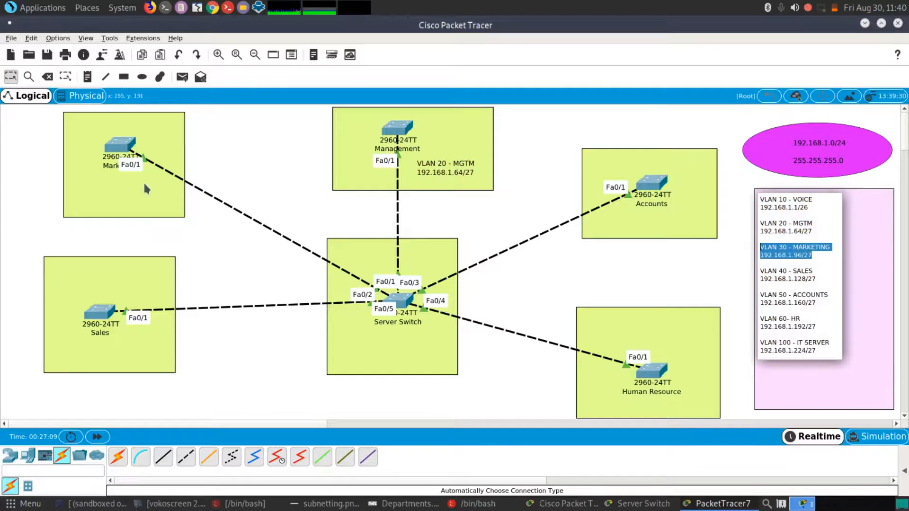
left_click(95, 184)
key("ctrl+v")
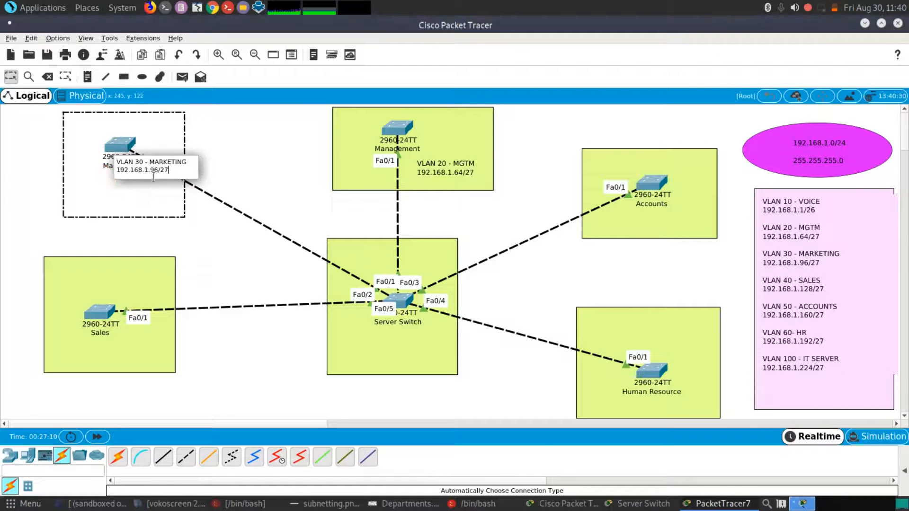
left_click(229, 143)
left_click_drag(170, 164, 123, 198)
- Copy "VLAN 40 - SALES 192.168.1.128/27" from the VLAN list into a label above the Sales switch, inside its rectangle
double_click(855, 277)
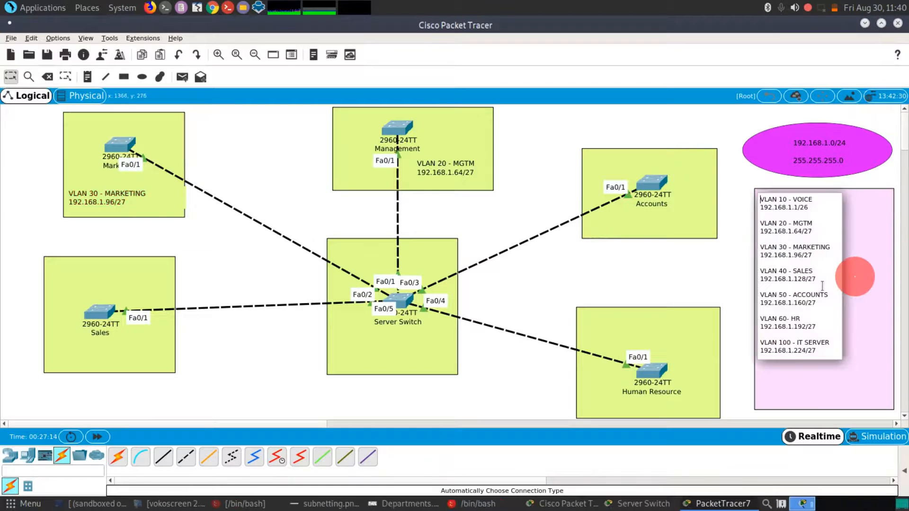
left_click_drag(817, 279, 760, 271)
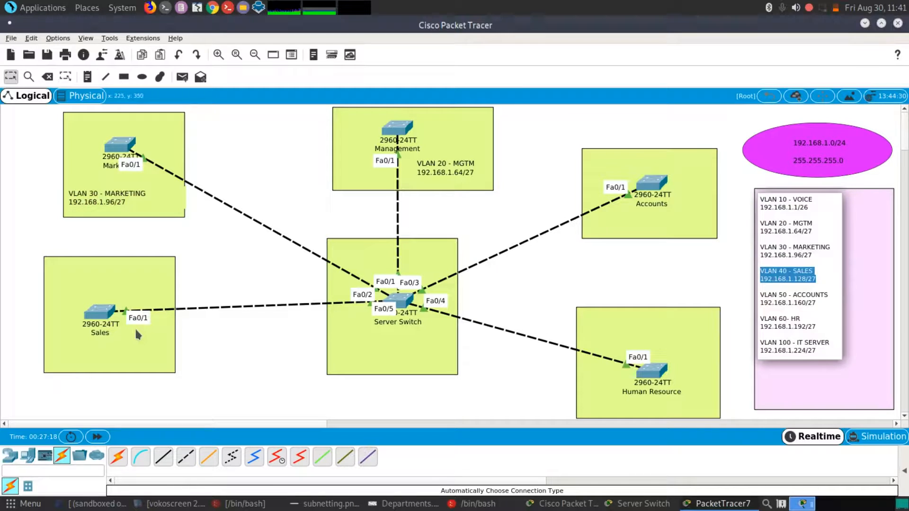
left_click(126, 341)
key("ctrl+v")
left_click(237, 263)
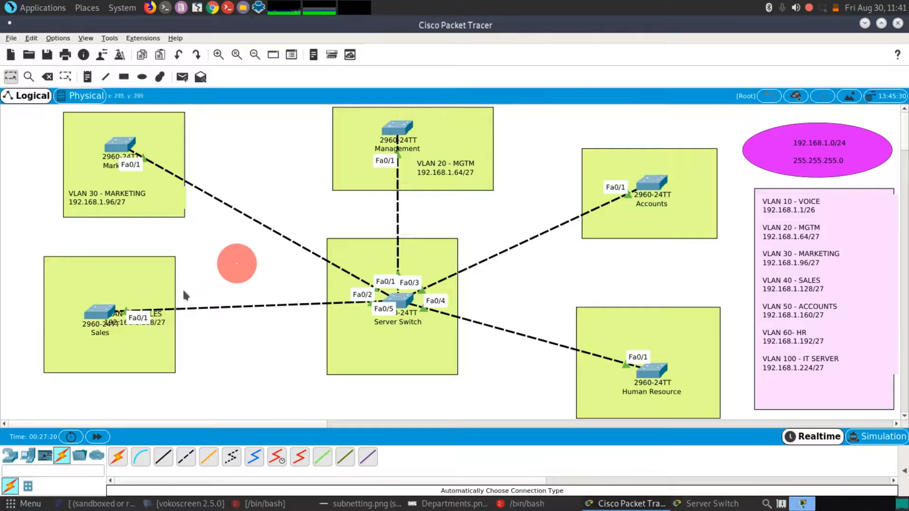
left_click_drag(164, 325, 112, 278)
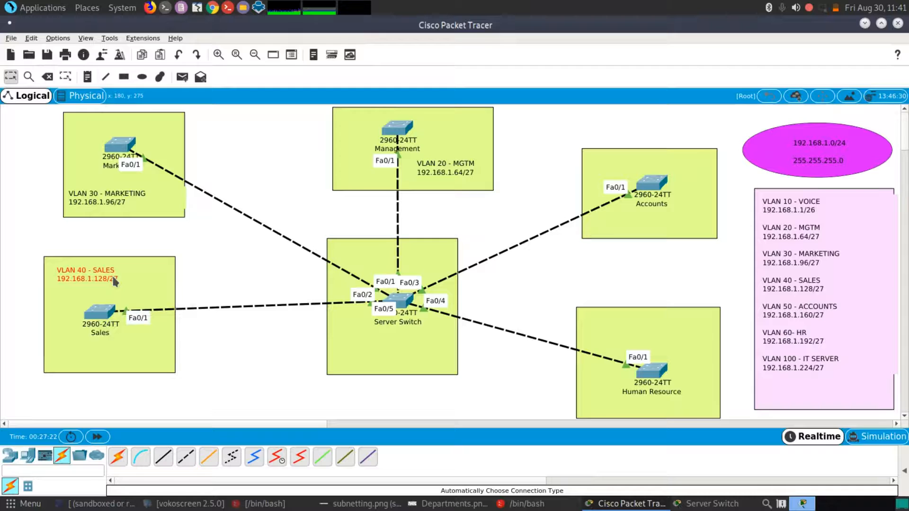
- Copy "VLAN 50 - ACCOUNTS 192.168.1.160/27" from the VLAN list into a label below the Accounts switch, inside its rectangle
double_click(821, 314)
left_click_drag(821, 303, 725, 292)
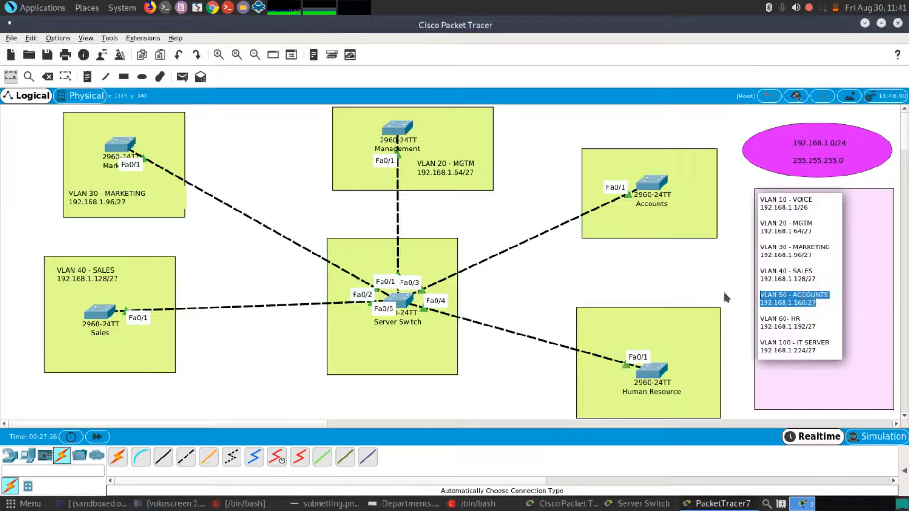
double_click(663, 225)
key("ctrl+v")
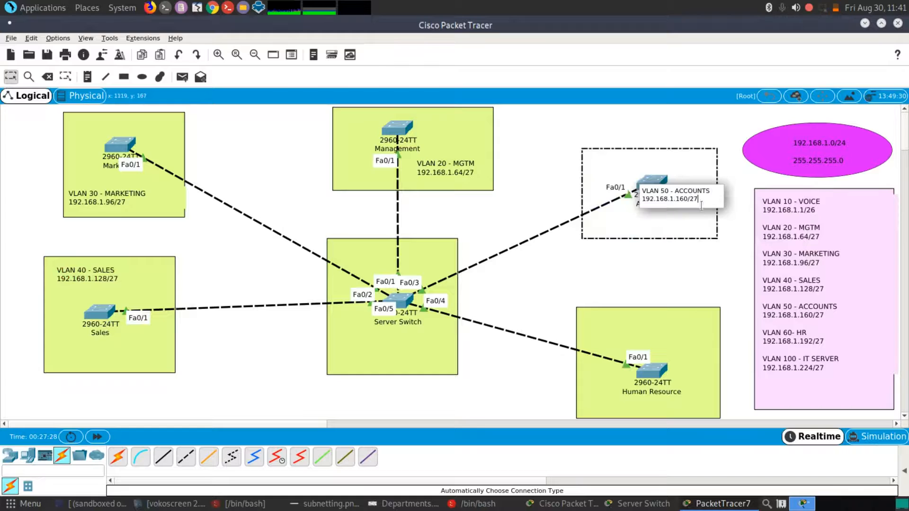
left_click(739, 176)
left_click_drag(702, 193, 653, 220)
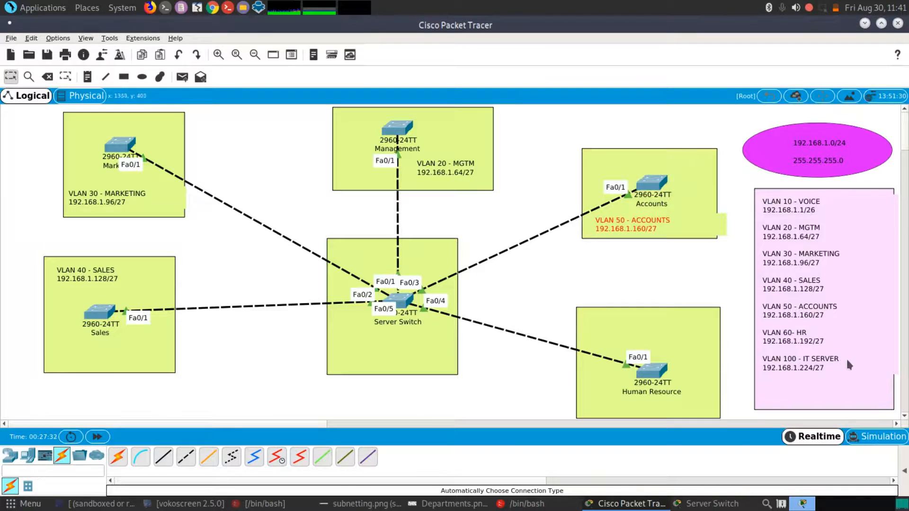
- Copy "VLAN 60- HR 192.168.1.192/27" from the VLAN list into a label above the Human Resource switch, inside its rectangle
double_click(844, 354)
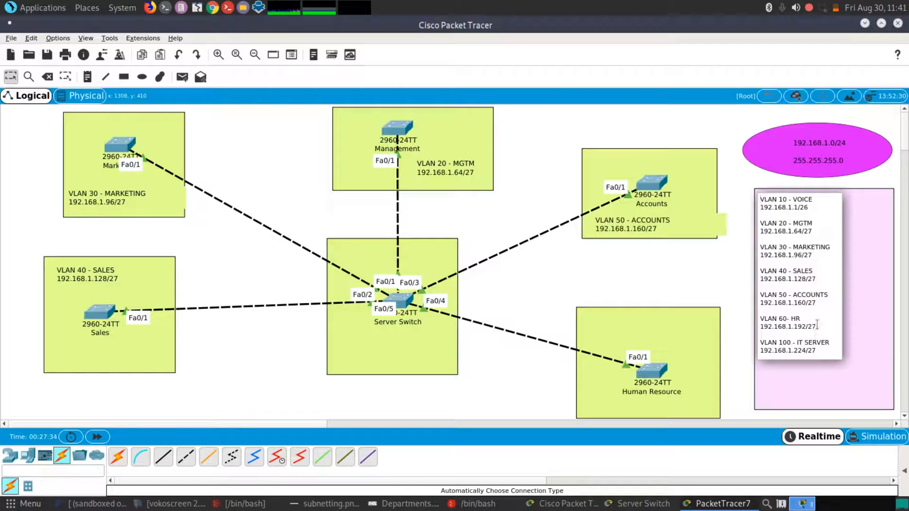
left_click_drag(816, 332, 755, 325)
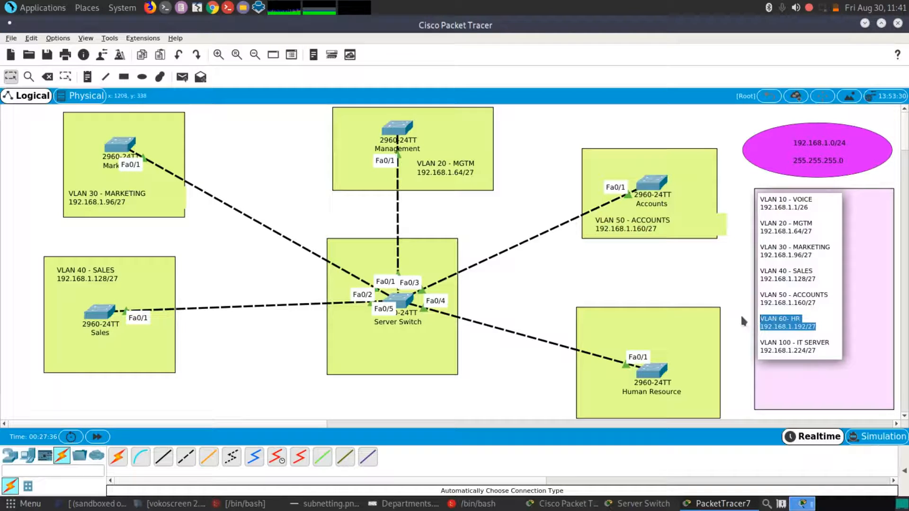
left_click(640, 325)
key("ctrl+v")
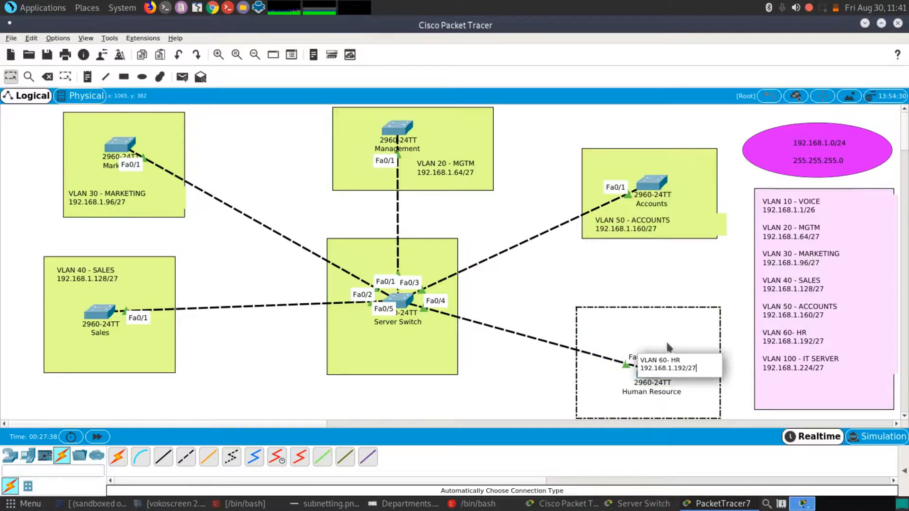
left_click(714, 272)
left_click_drag(680, 360, 625, 314)
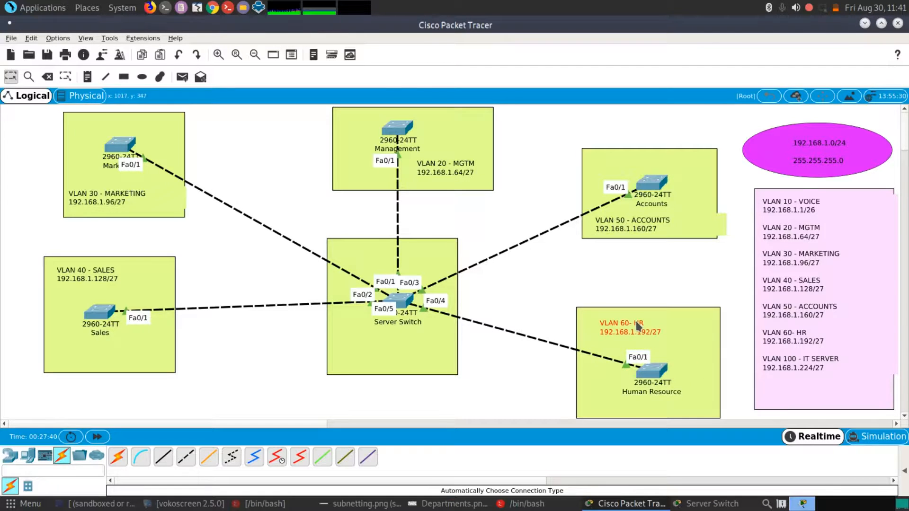
- Copy "VLAN 100 - IT SERVER 192.168.1.224/27" from the VLAN list into a label below the Server Switch, inside its rectangle
double_click(838, 365)
left_click(828, 346)
mouse_move(764, 343)
left_mouse_down()
mouse_move(813, 350)
mouse_move(756, 348)
left_mouse_up()
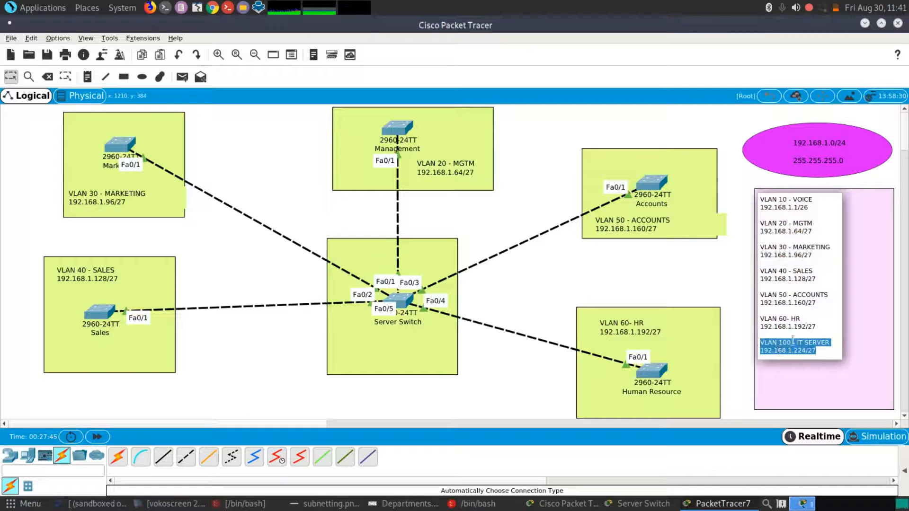
left_click(391, 344)
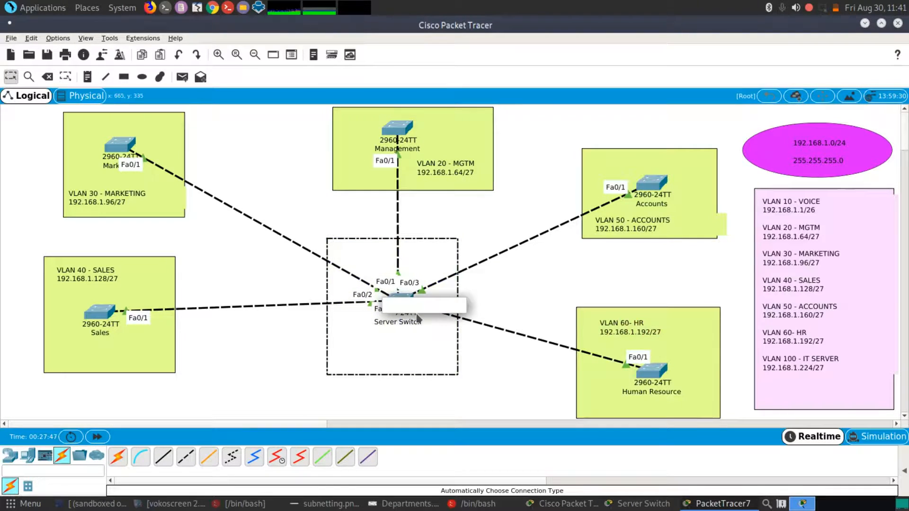
key("ctrl+v")
left_click(477, 340)
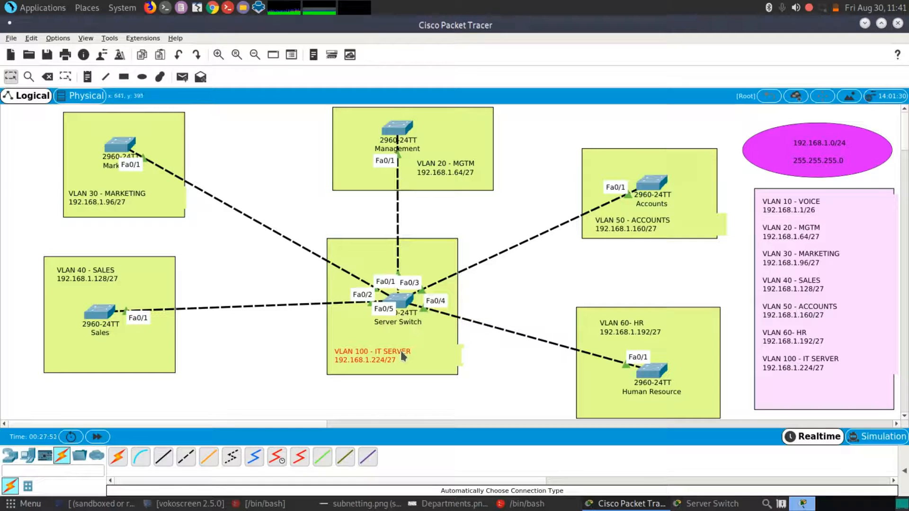
left_click(535, 276)
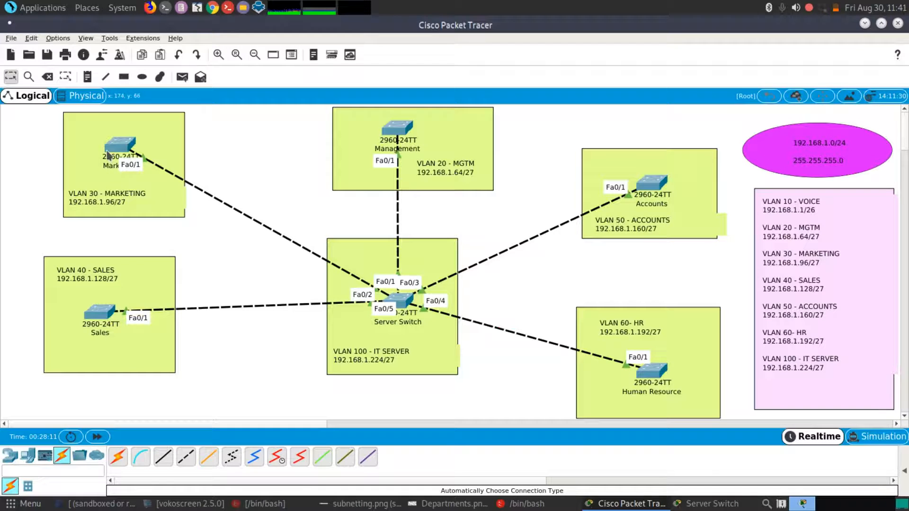
double_click(97, 198)
left_click(232, 239)
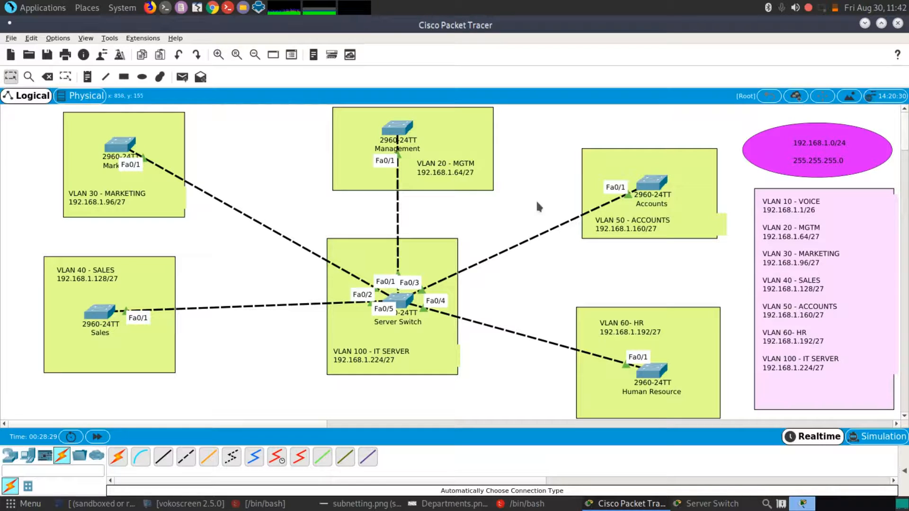
- Shift the Management, Marketing, Sales, Accounts and Human Resource switches toward one side of their rectangles, leaving free space beside each
left_click_drag(410, 149, 375, 153)
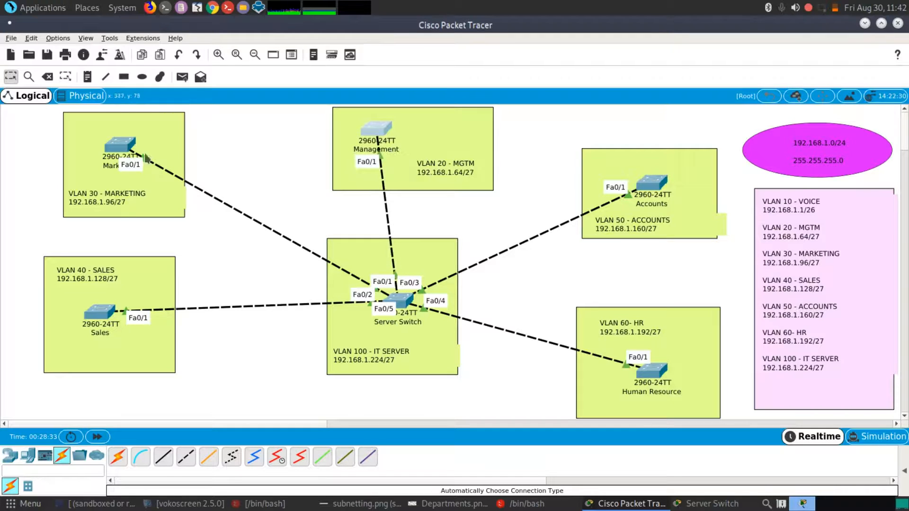
left_click_drag(125, 147, 157, 135)
mouse_move(97, 312)
left_mouse_down()
mouse_move(159, 275)
mouse_move(149, 273)
left_mouse_up()
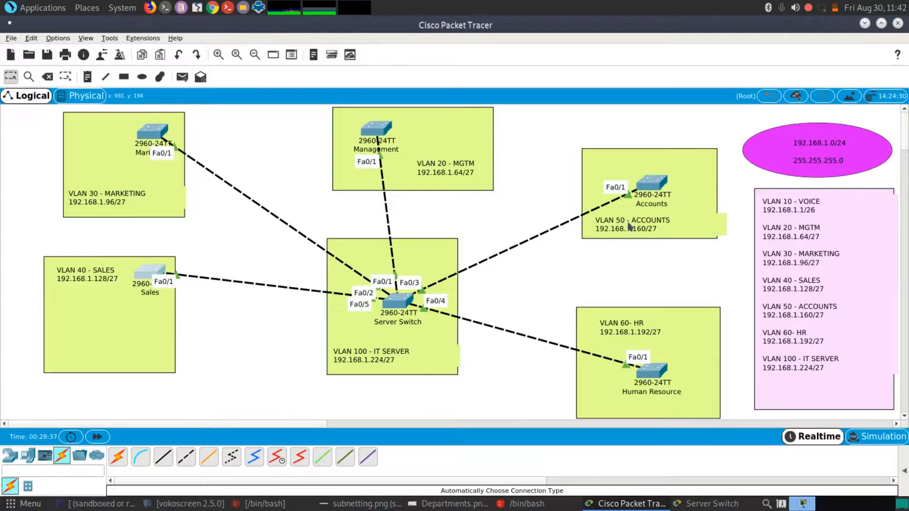
left_click_drag(650, 187, 603, 167)
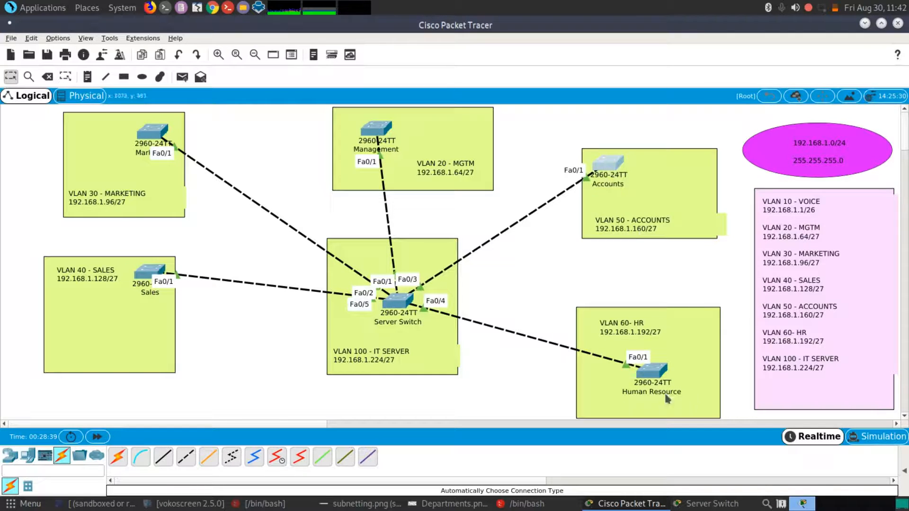
left_click_drag(651, 374, 627, 389)
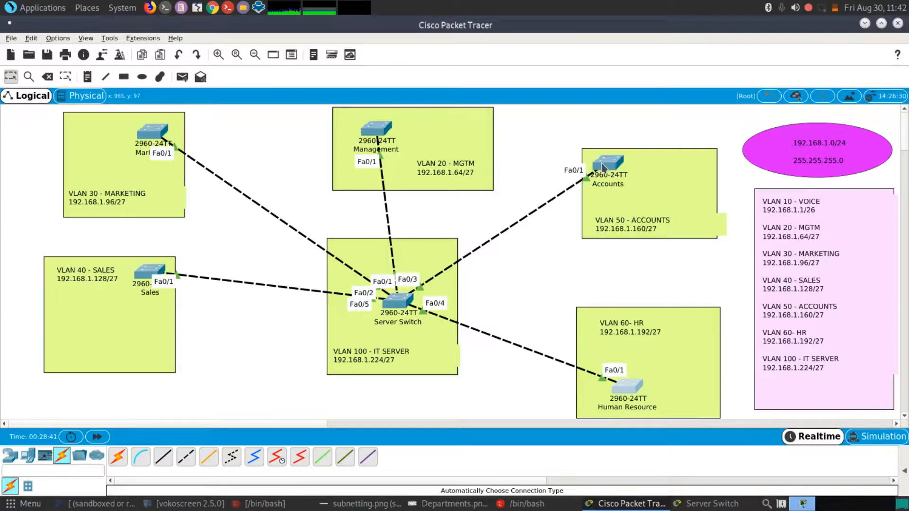
left_click_drag(602, 162, 607, 161)
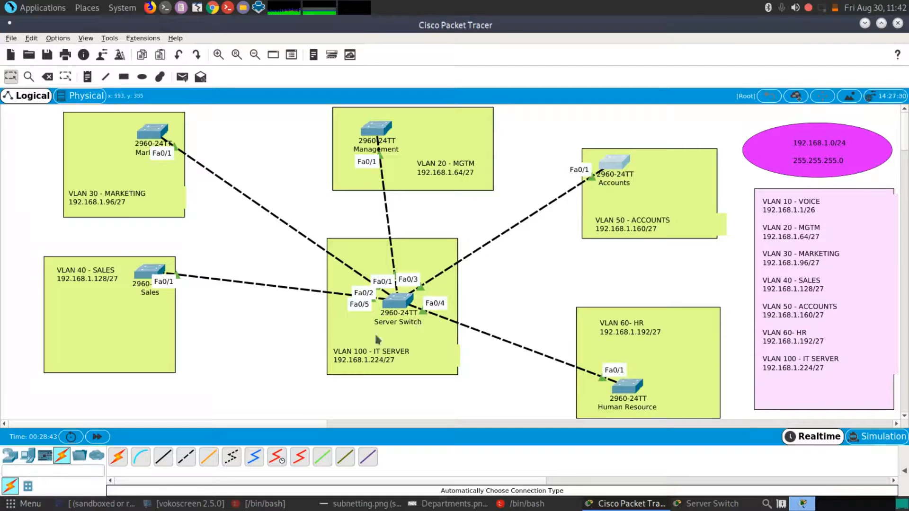
- Create VLAN 30 from global configuration mode on the Server Switch
left_click(398, 303)
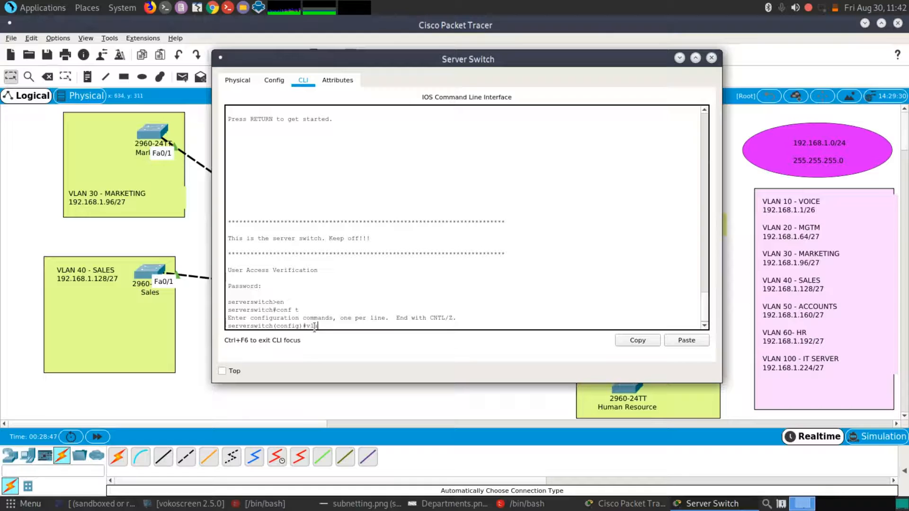
key("BackSpace")
left_click_drag(483, 65, 497, 88)
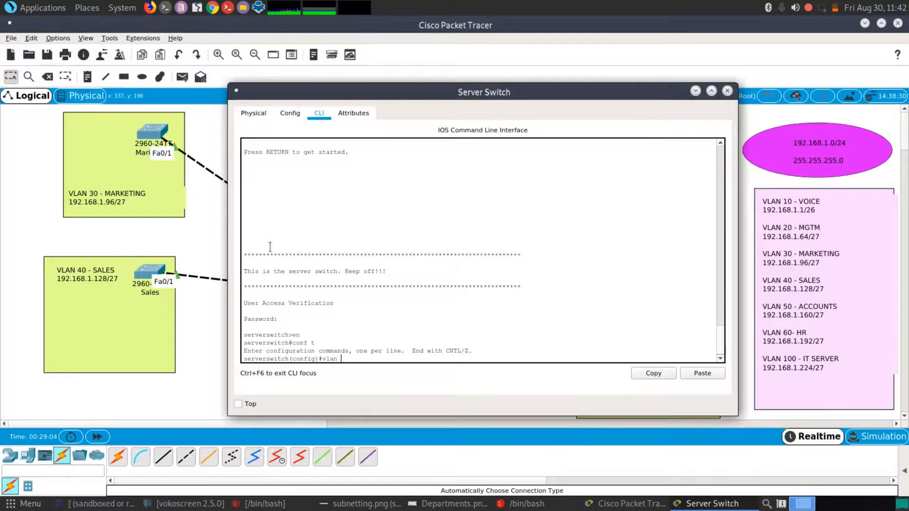
key("Return")
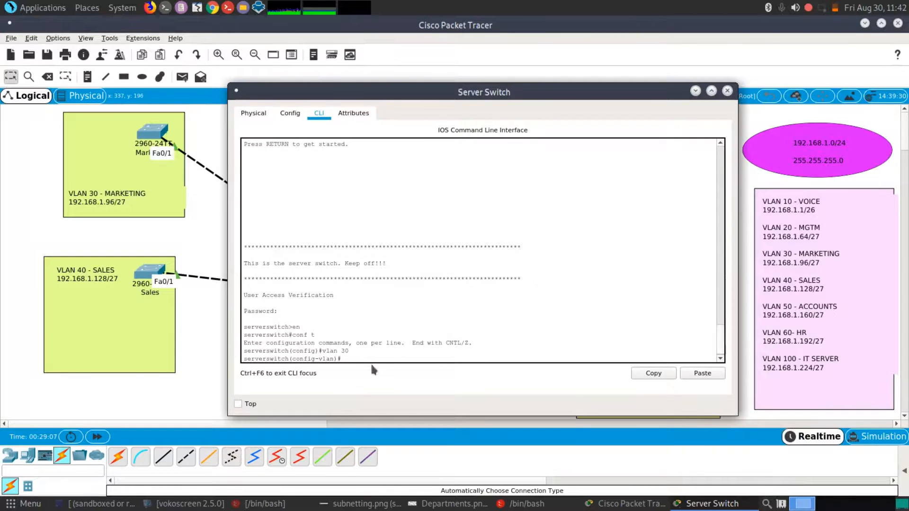
- List the commands available in VLAN configuration mode on the Server Switch
left_click_drag(335, 358, 289, 358)
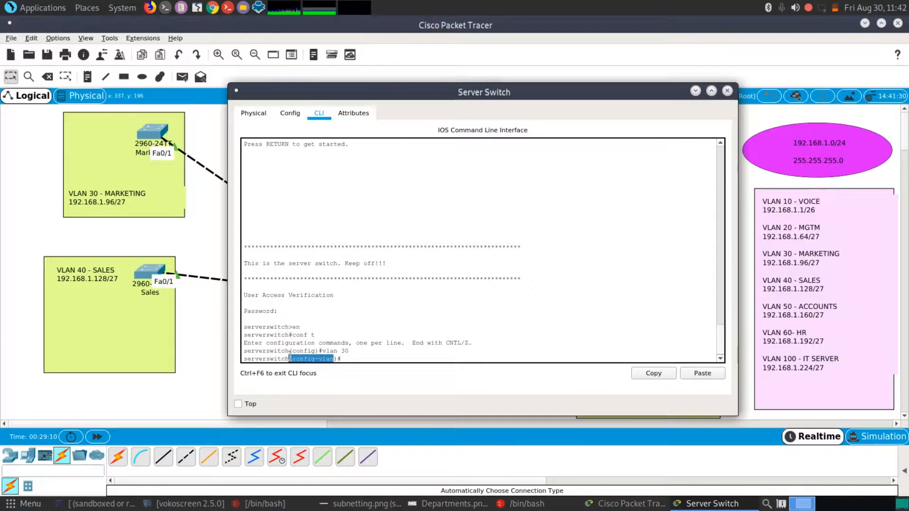
left_click(348, 358)
type("?")
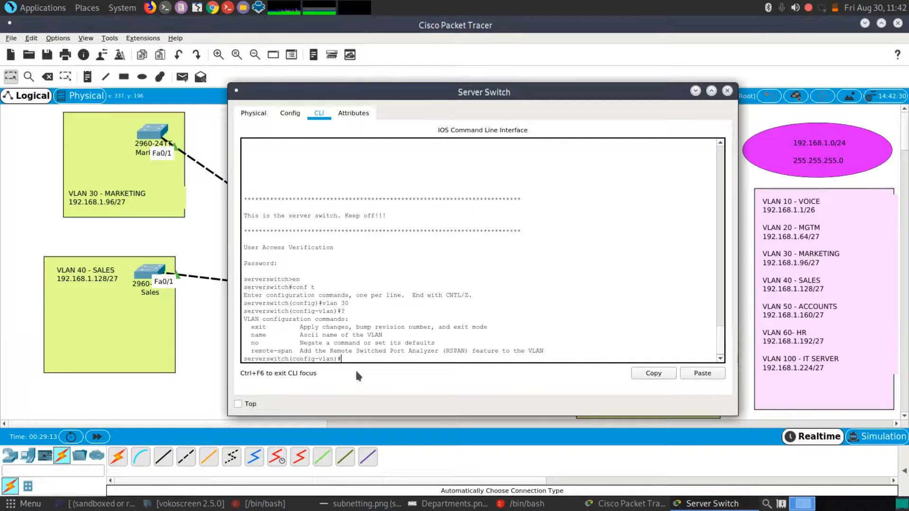
- Name VLAN 30 "marketing" on the Server Switch and return to privileged mode
left_click(264, 336)
left_click(340, 359)
type("name ma")
key("Left")
key("Left")
key("Left")
key("Left")
key("BackSpace")
key("Return")
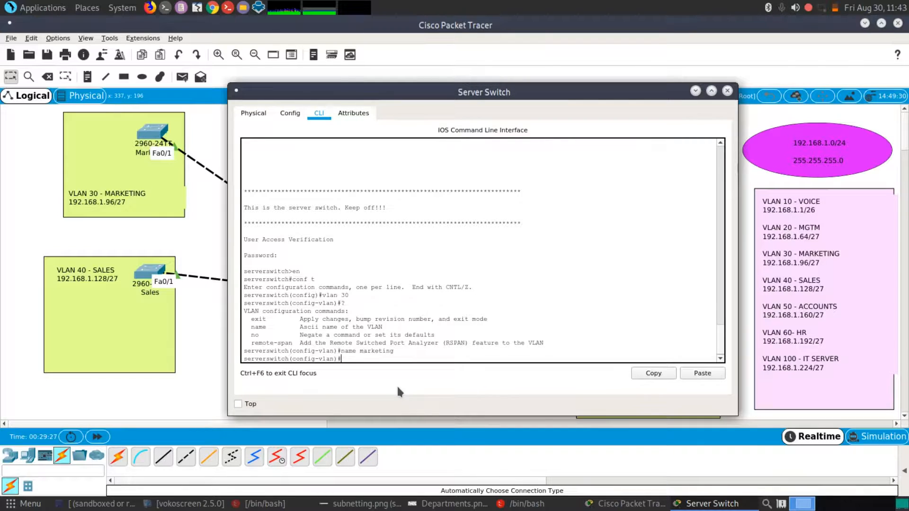
key("ctrl+z")
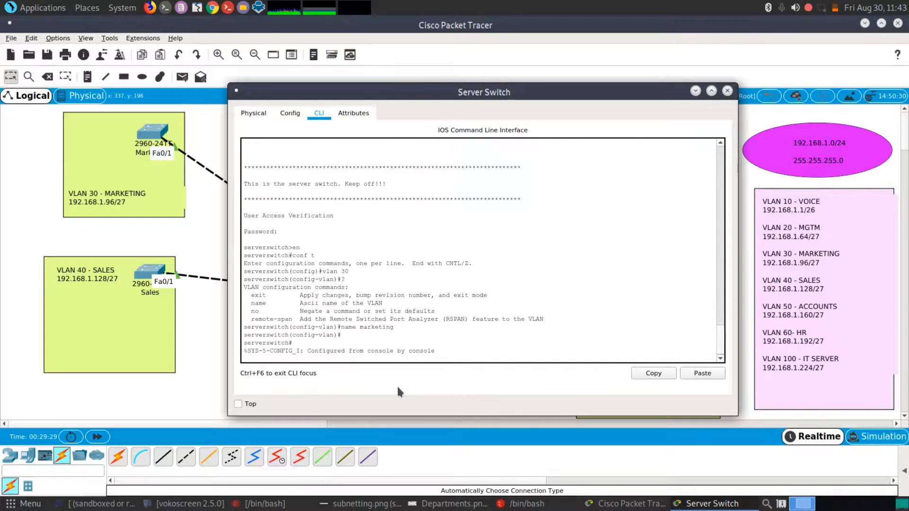
- Show the Server Switch's VLAN table with "sho vlan" and examine the default VLAN's ports and the marketing entry
type("sh")
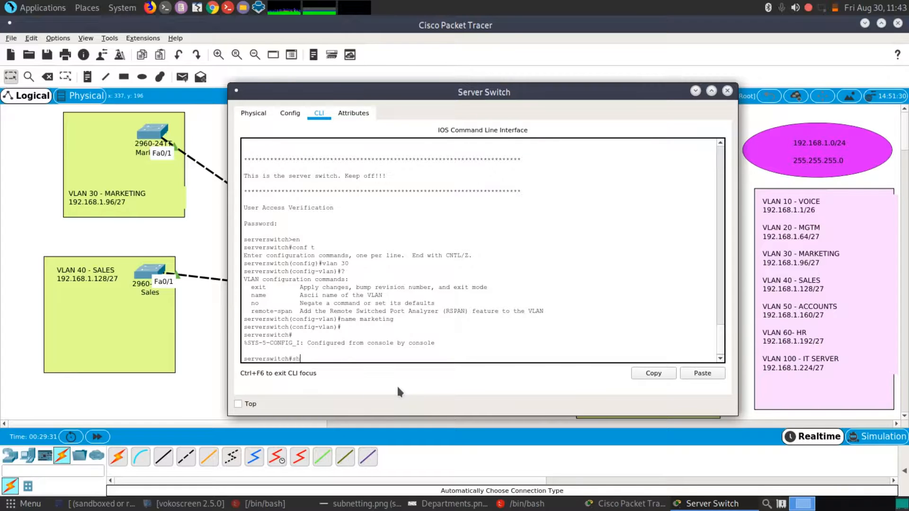
type("o vlan")
key("Return")
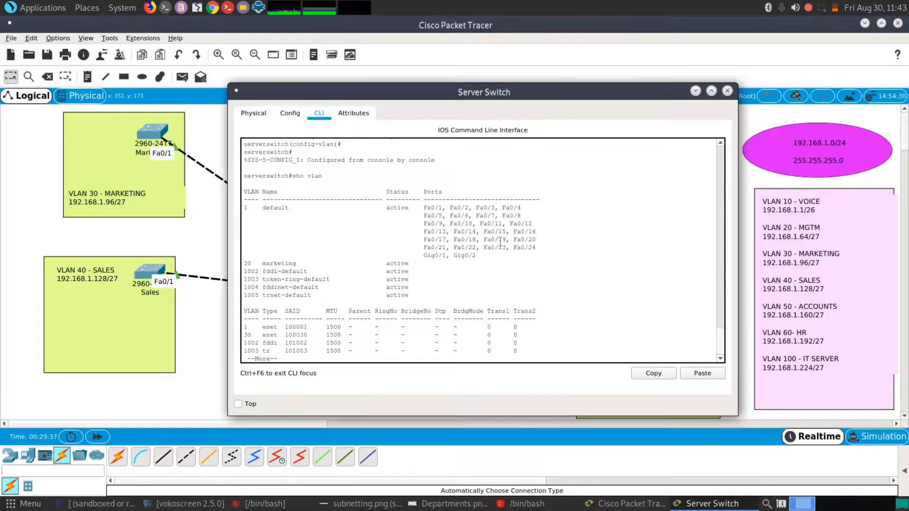
left_click_drag(481, 254, 540, 199)
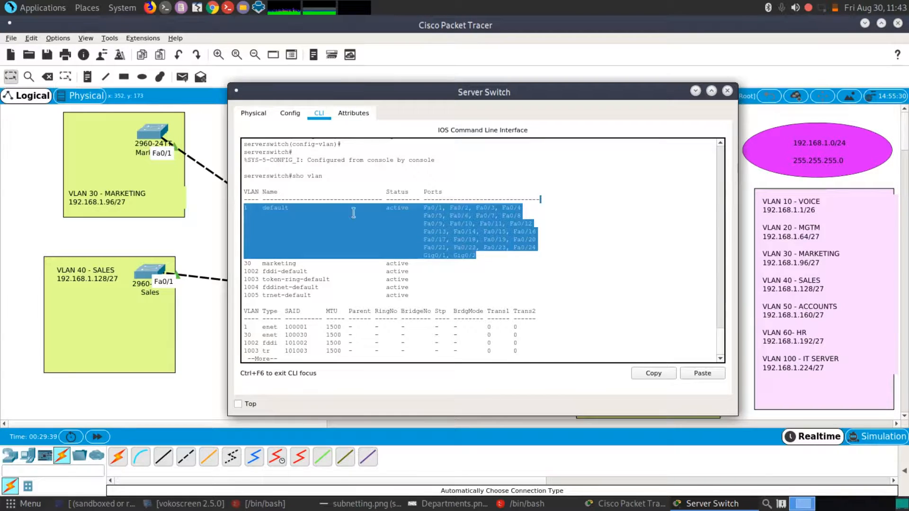
left_click(264, 260)
left_click_drag(409, 264, 243, 263)
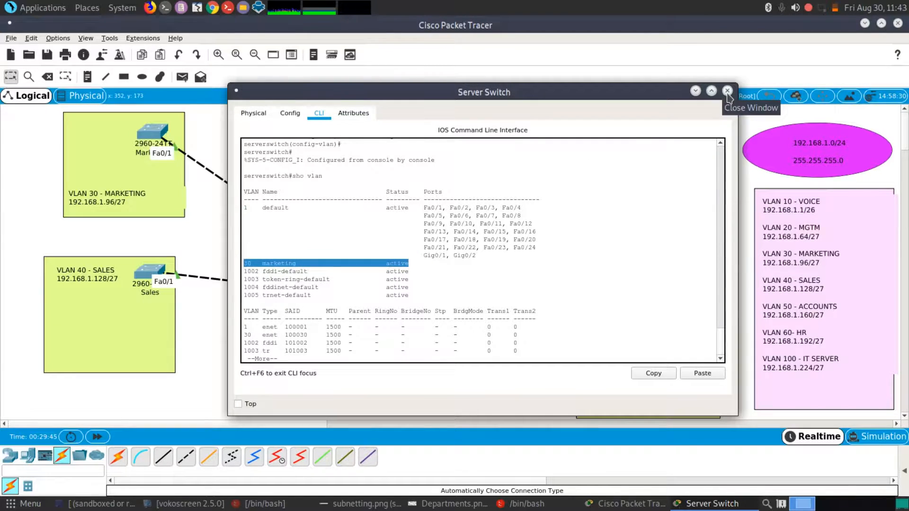
left_click(423, 307)
key("ctrl+c")
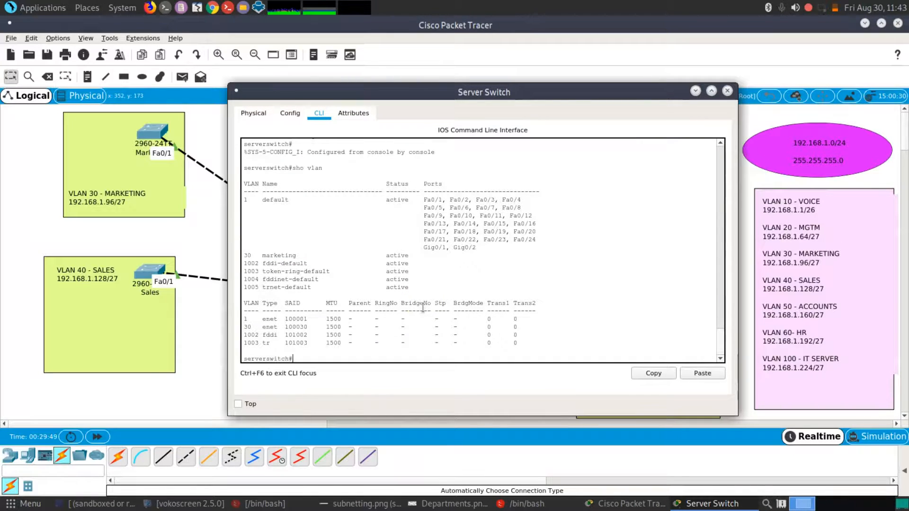
- Show the Server Switch's VTP status with "sho vtp sta" to check its operating mode, closing the switch window when done
type("sho vtp sta")
key("Return")
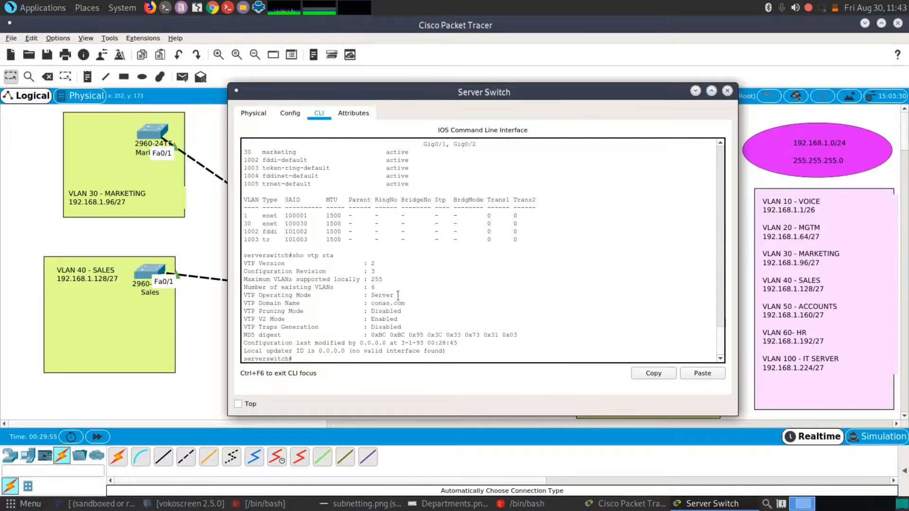
left_click_drag(397, 296, 377, 296)
left_click(728, 91)
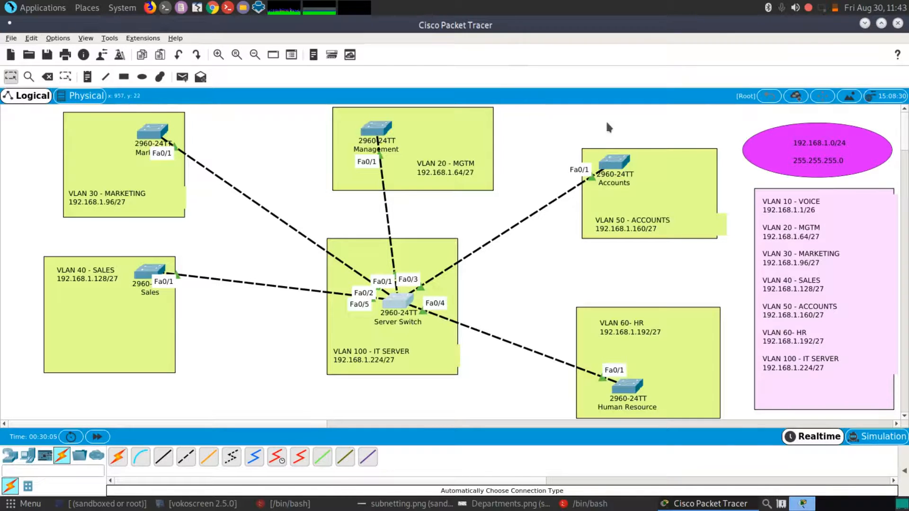
- Leave configuration mode on the Accounts switch and show its VTP status with "sho vtp stat"
left_click(618, 161)
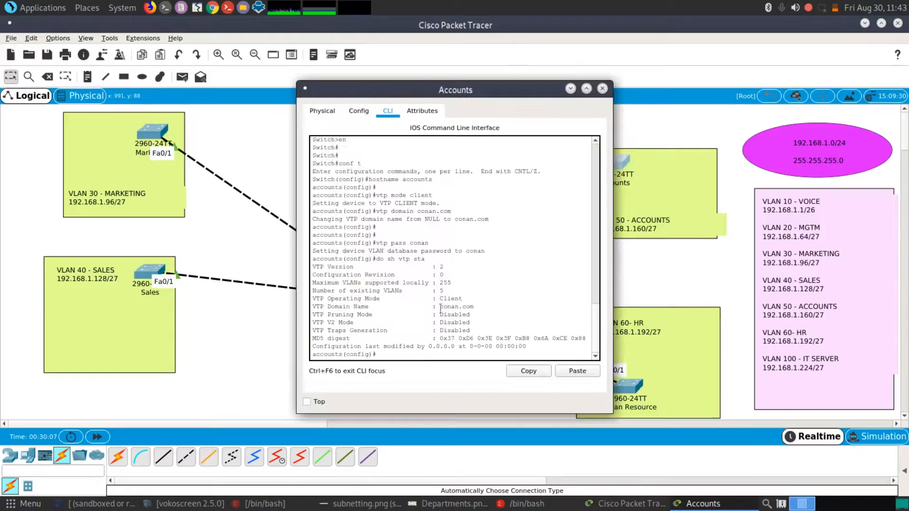
key("Return")
key("Return")
key("Return")
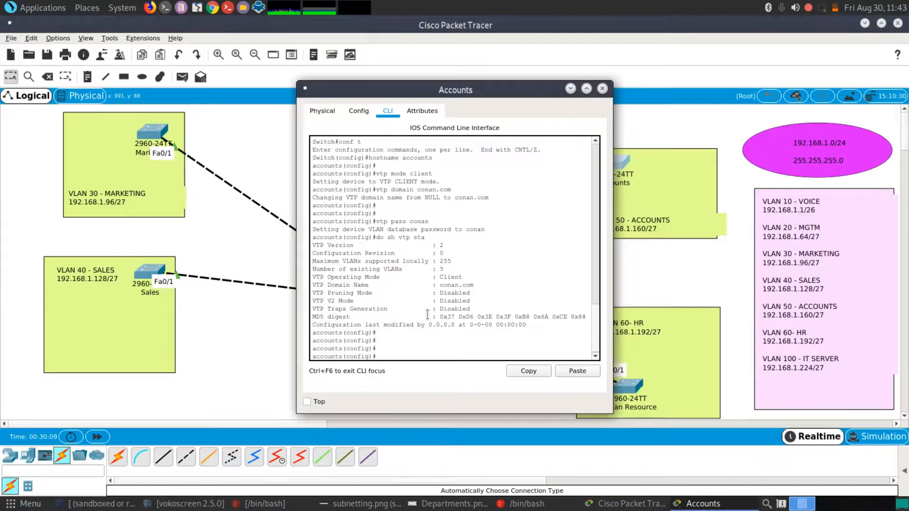
key("ctrl+z")
type("sho c")
key("BackSpace")
type("vtp ")
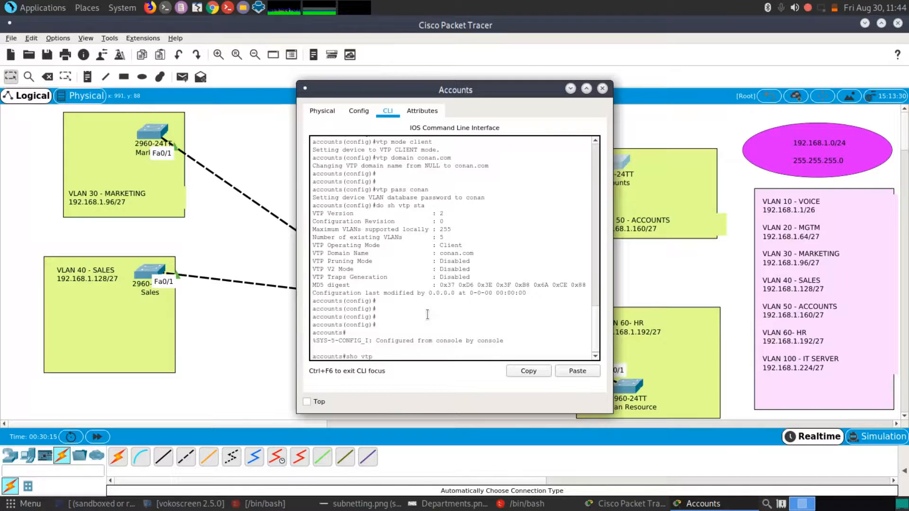
type("stat")
key("Return")
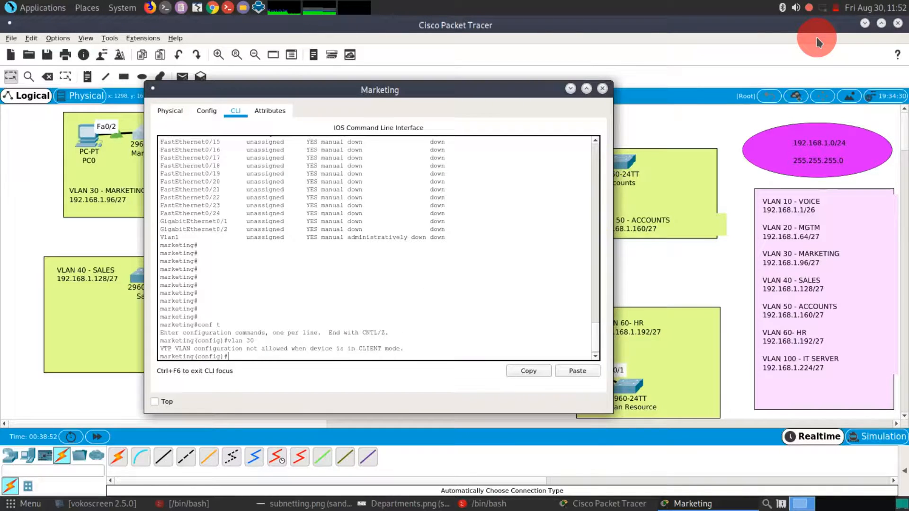
left_click(602, 89)
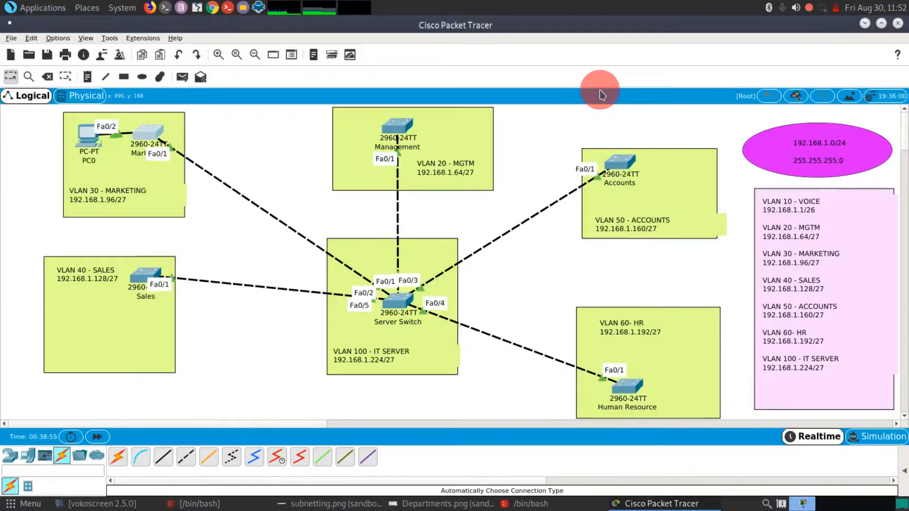
left_click(78, 135)
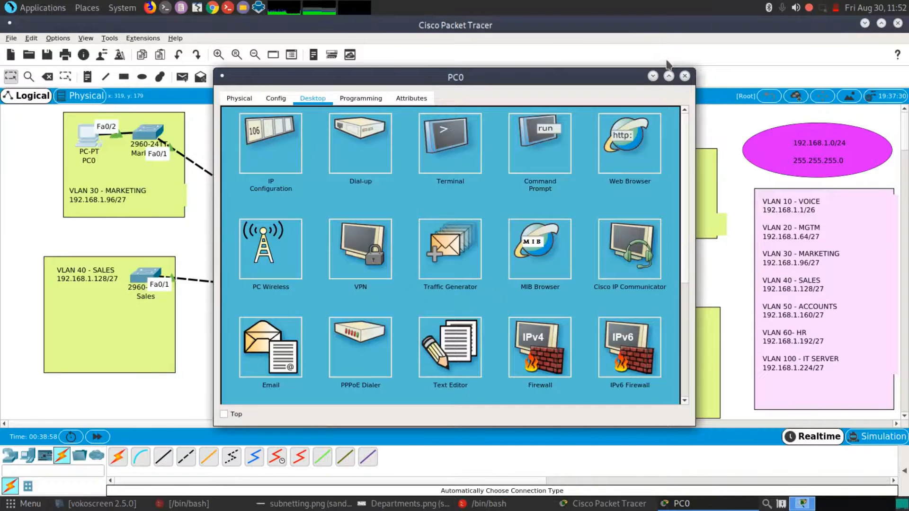
left_click(685, 75)
key("Delete")
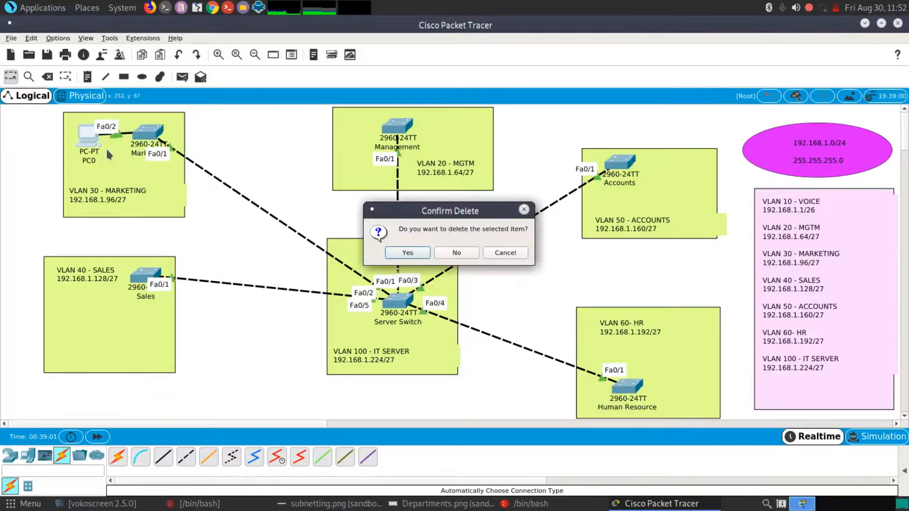
left_click(505, 253)
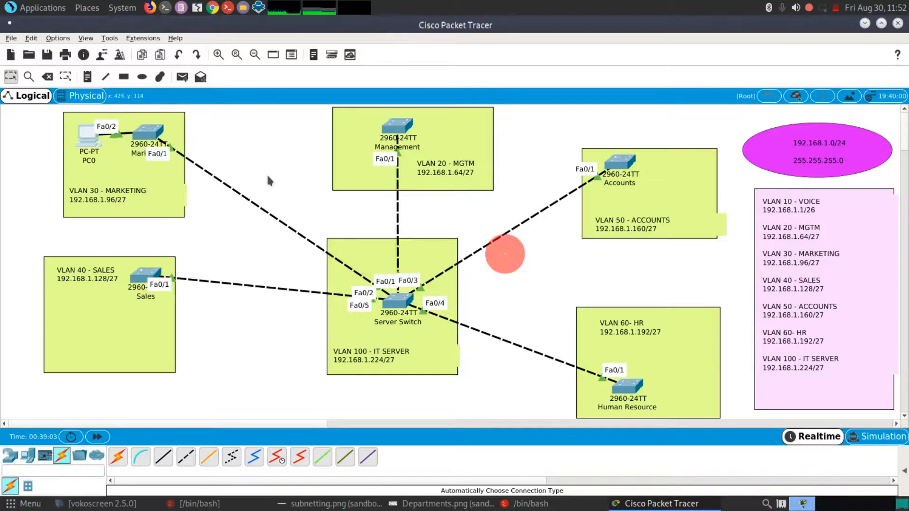
- Delete PC0 from the Marketing area of the topology
key("Delete")
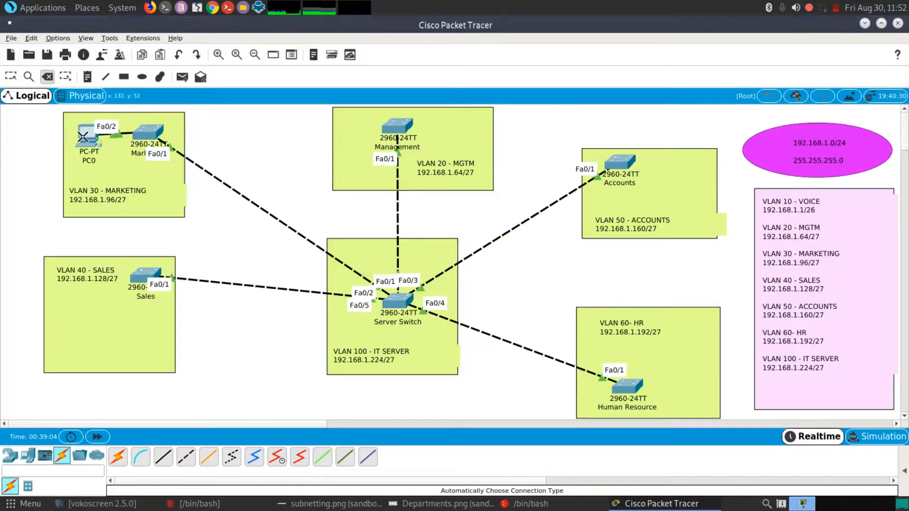
left_click(83, 137)
key("Escape")
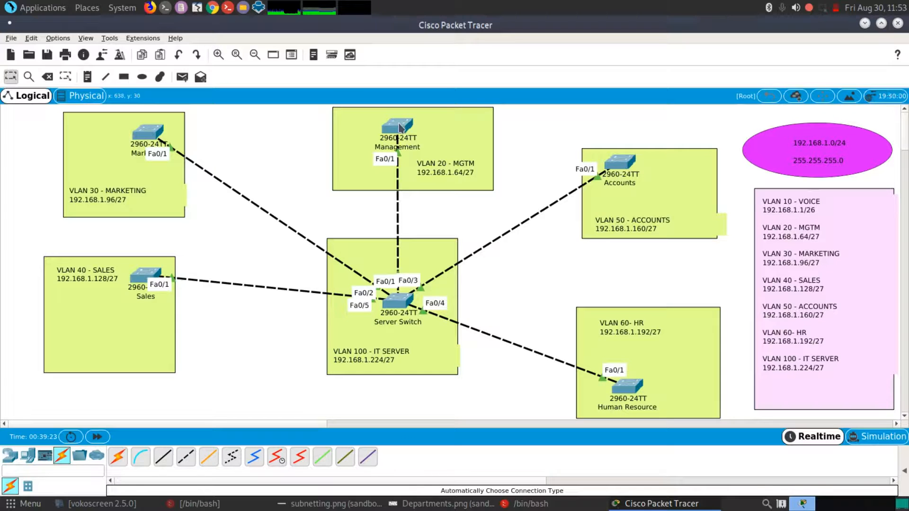
- Open the Marketing switch's command line and bring up a fresh configuration prompt
left_click(147, 136)
left_click(399, 358)
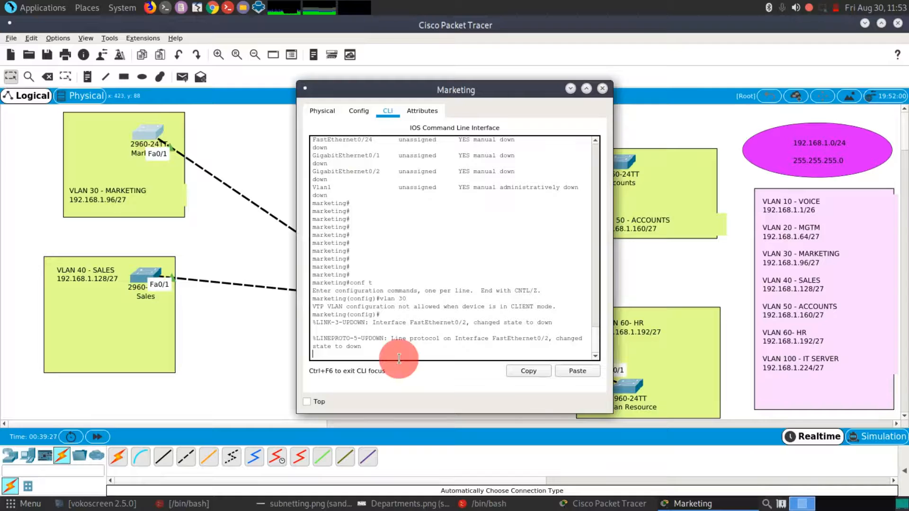
key("Return")
key("Return")
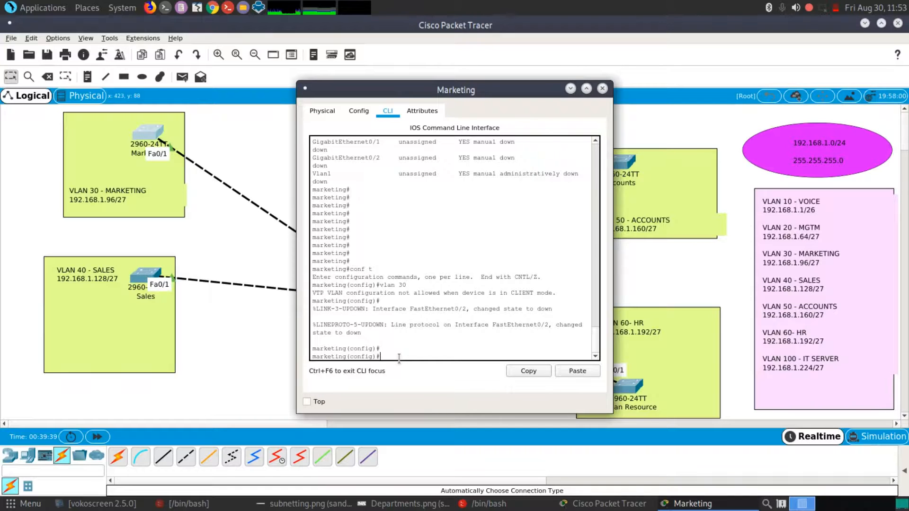
left_click_drag(444, 93, 531, 361)
left_click_drag(498, 359, 398, 83)
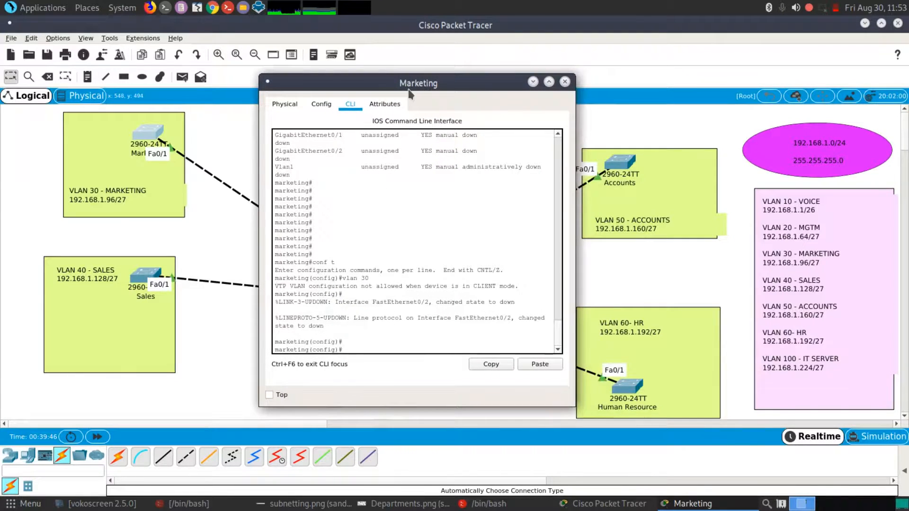
left_click_drag(412, 85, 445, 69)
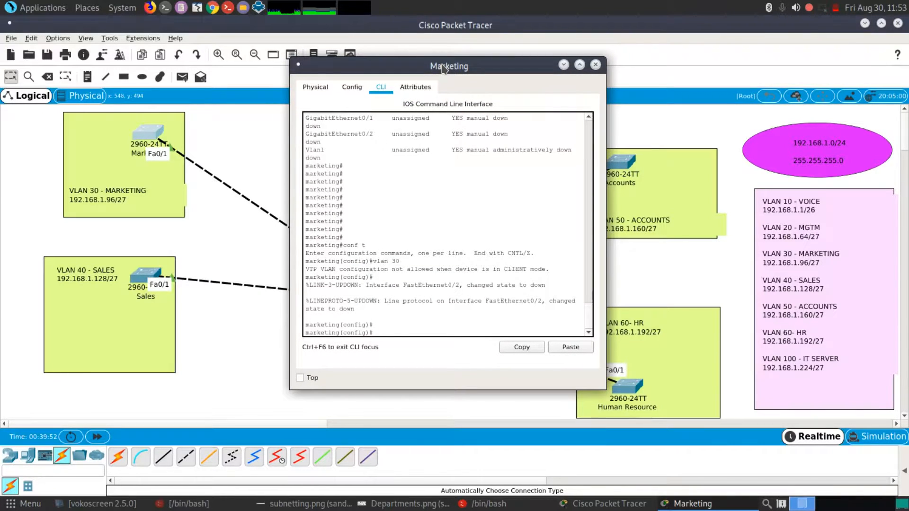
mouse_move(444, 69)
left_mouse_down()
mouse_move(452, 85)
mouse_move(459, 76)
left_mouse_up()
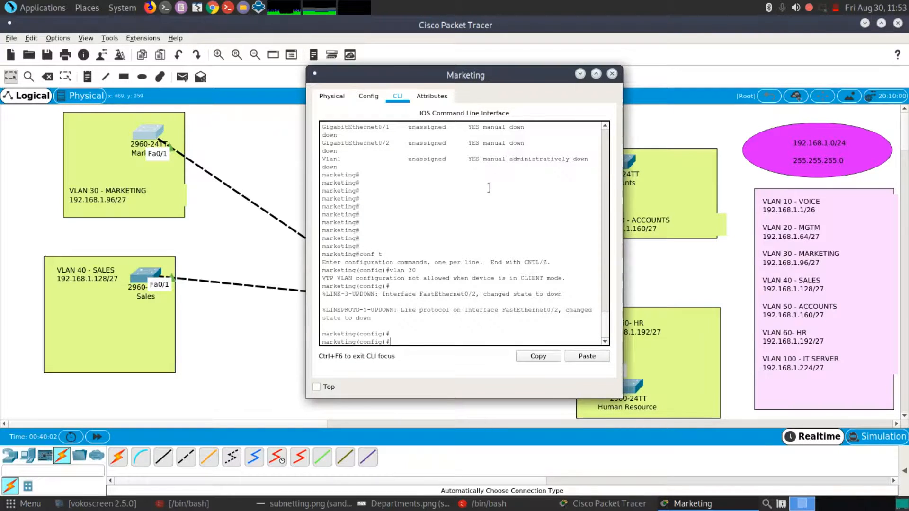
left_click_drag(461, 77, 453, 69)
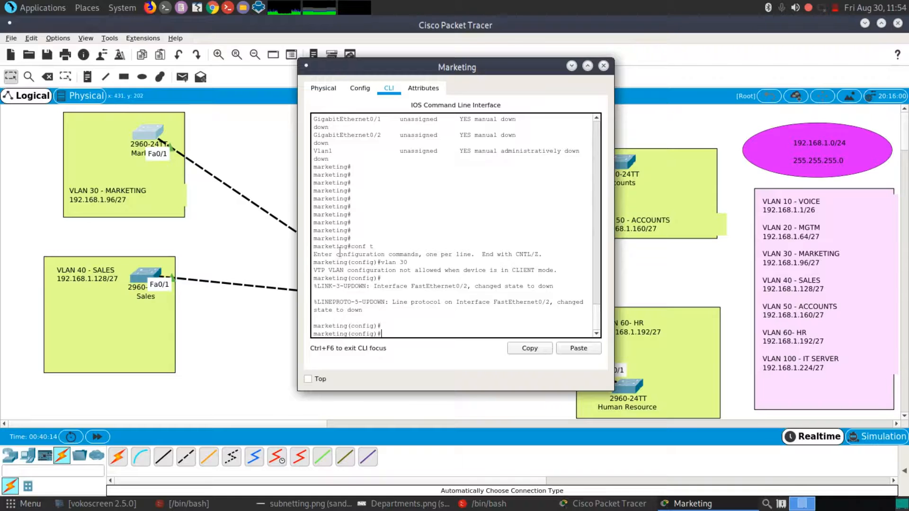
- Enter configuration of interface f0/1 on the Marketing switch and list the switchport options, examining the mode entry
type("int f0/1")
key("Return")
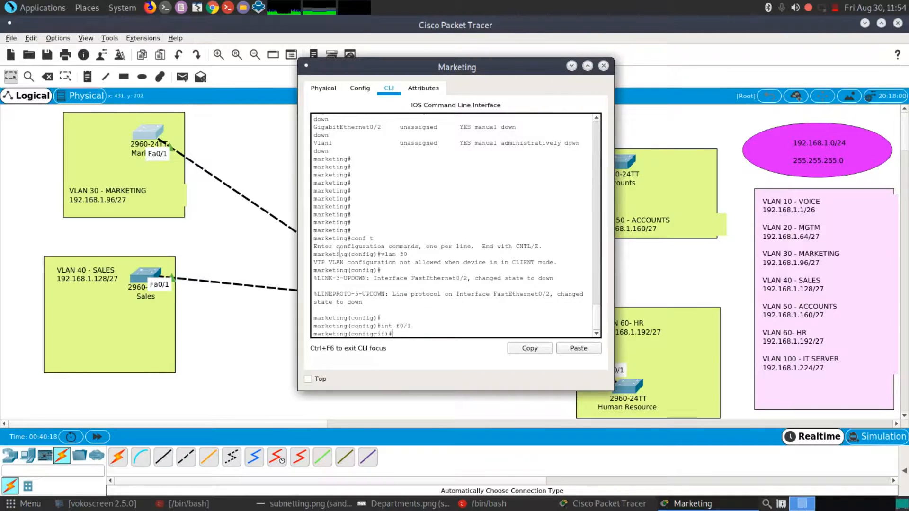
type("switchport ?")
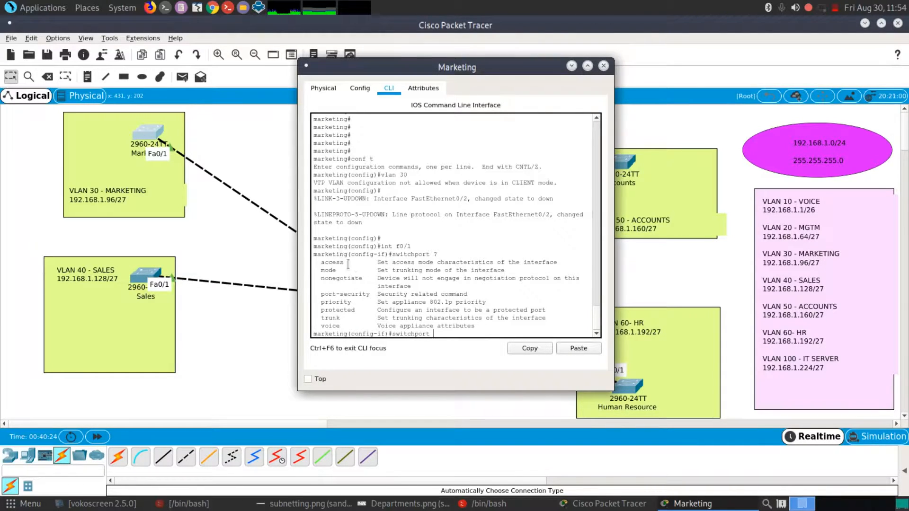
left_click(323, 270)
double_click(323, 269)
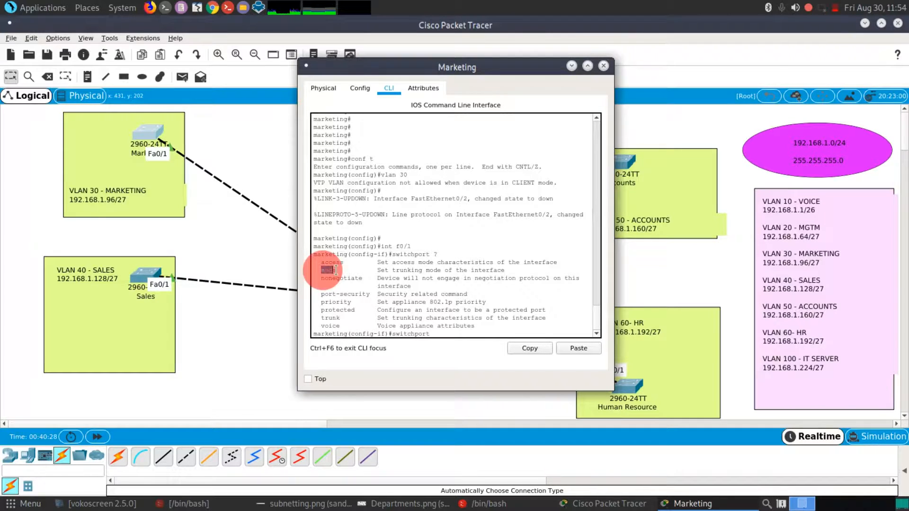
- List the switchport mode options, set the Marketing switch's f0/1 to "switchport mode trunk", and close the switch window
left_click(436, 335)
type("mode ?")
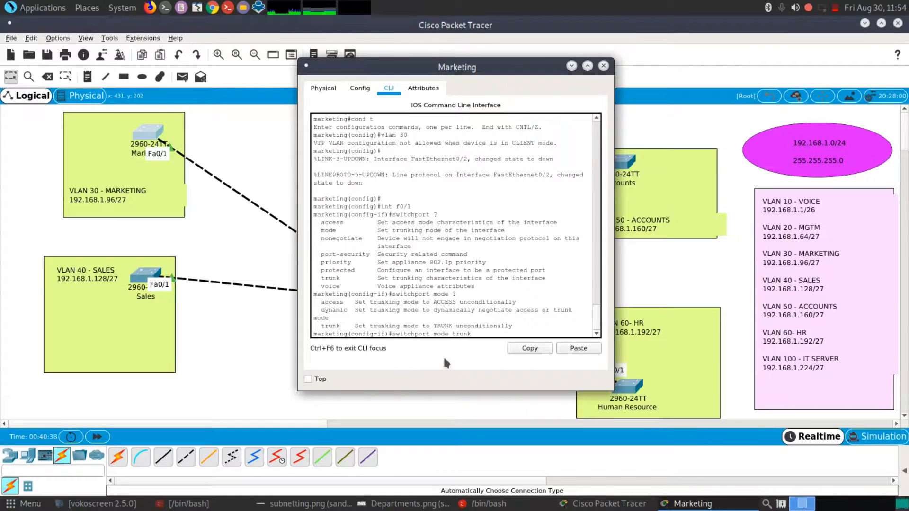
key("Return")
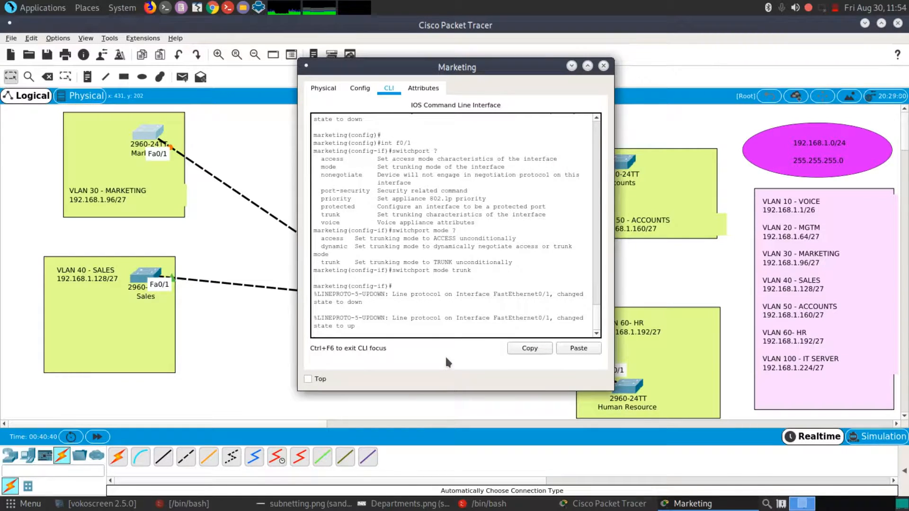
key("Return")
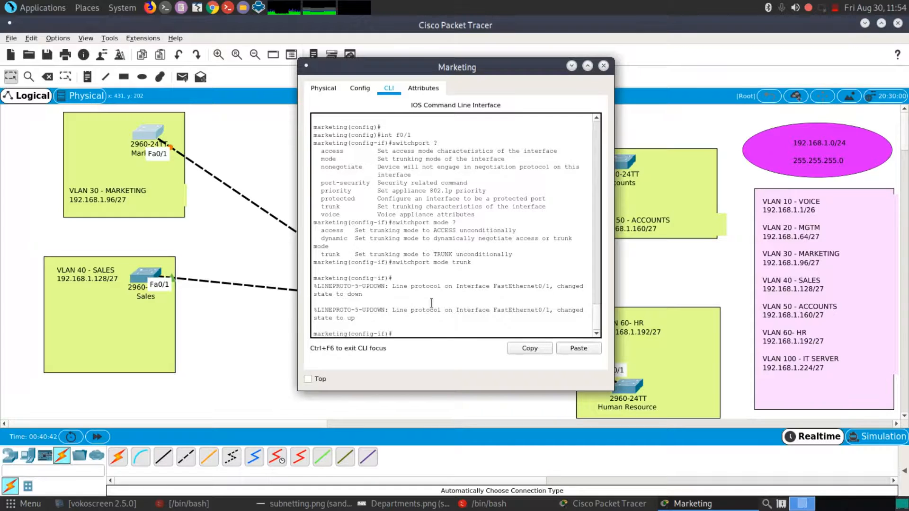
key("Return")
left_click_drag(472, 70, 633, 90)
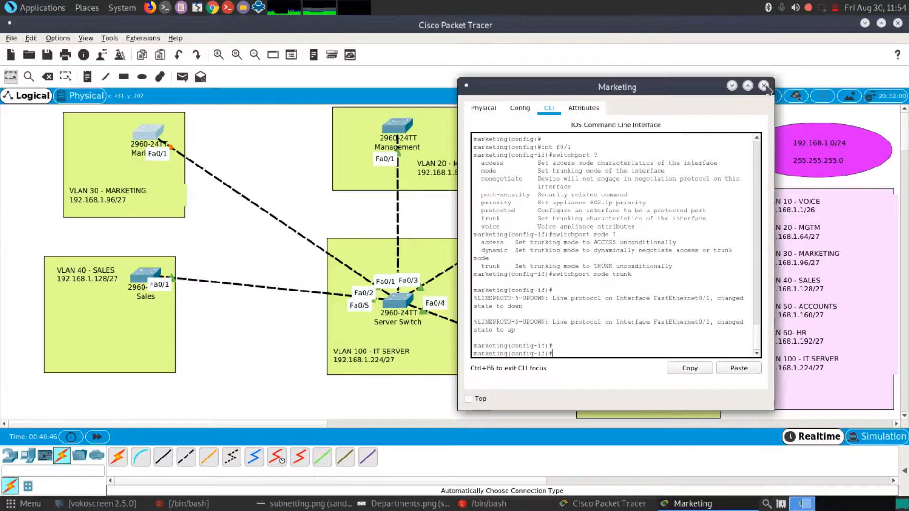
left_click(764, 87)
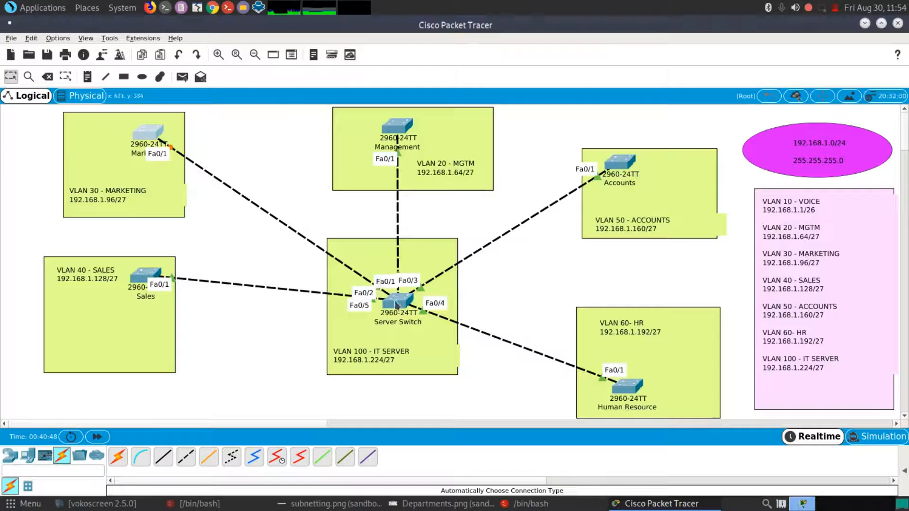
- Shift the Server Switch slightly upward in its area and enter configuration of its interface f0/2 in the command line
left_click_drag(397, 305, 385, 278)
left_click(385, 278)
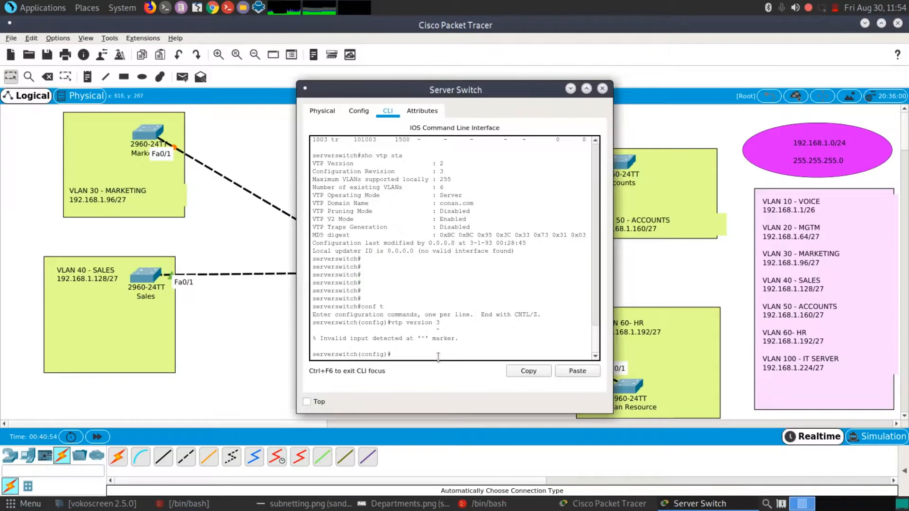
key("Return")
key("Return")
key("Return")
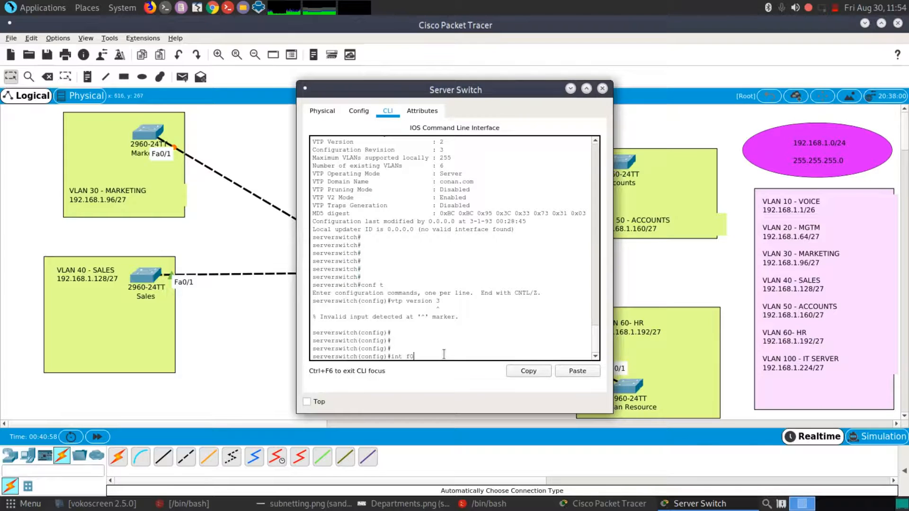
type("int f0/2")
key("Return")
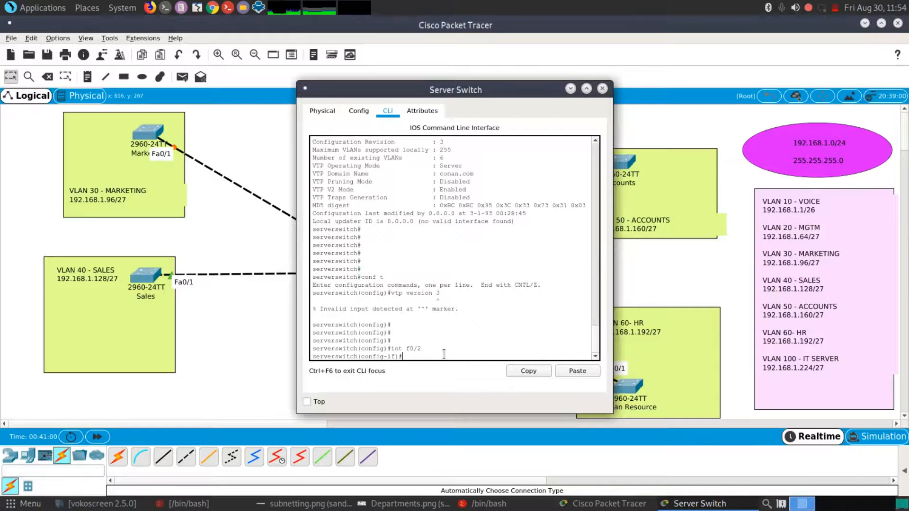
- Set the Server Switch's f0/2 to trunking with "switchport mode trunk" and close the switch window
type("switchport mode trunk")
key("Return")
key("Return")
key("Return")
key("Return")
key("Return")
key("Return")
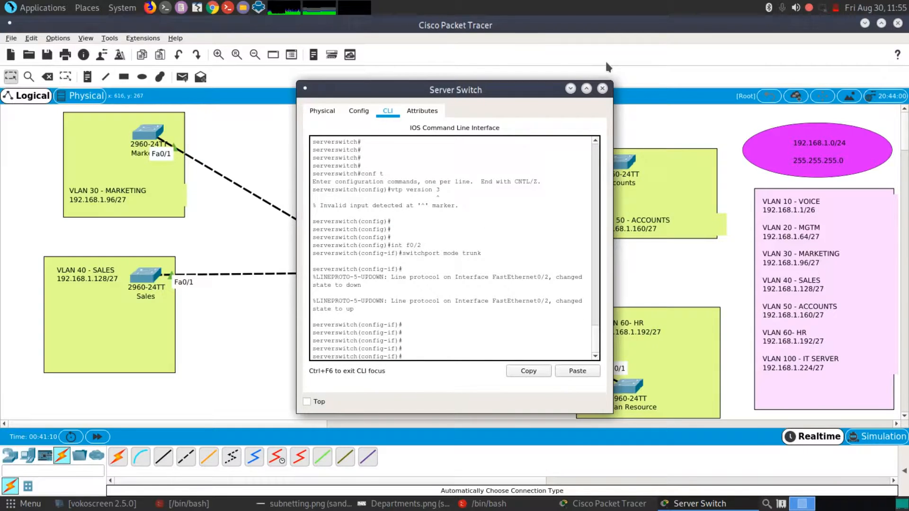
left_click(602, 89)
- Shift the Marketing switch slightly outward within its VLAN 30 area and examine its port summary
left_click_drag(151, 132, 127, 129)
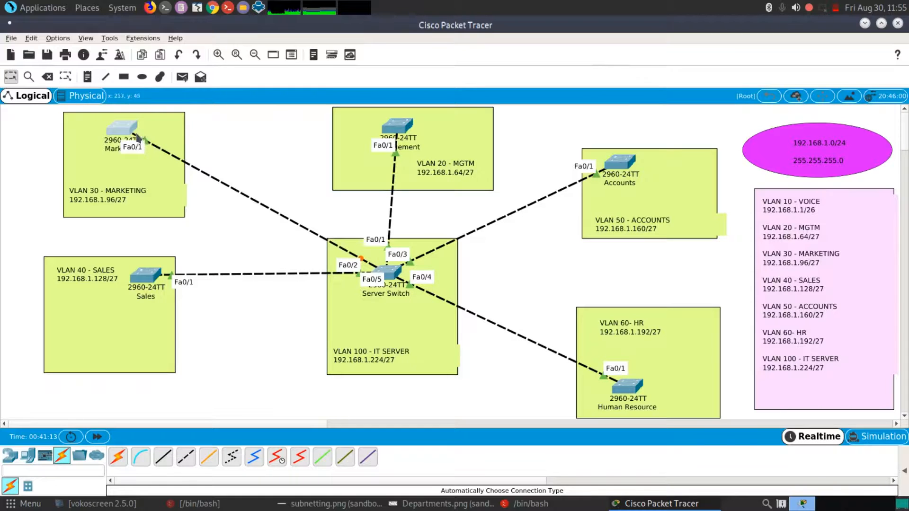
mouse_move(126, 131)
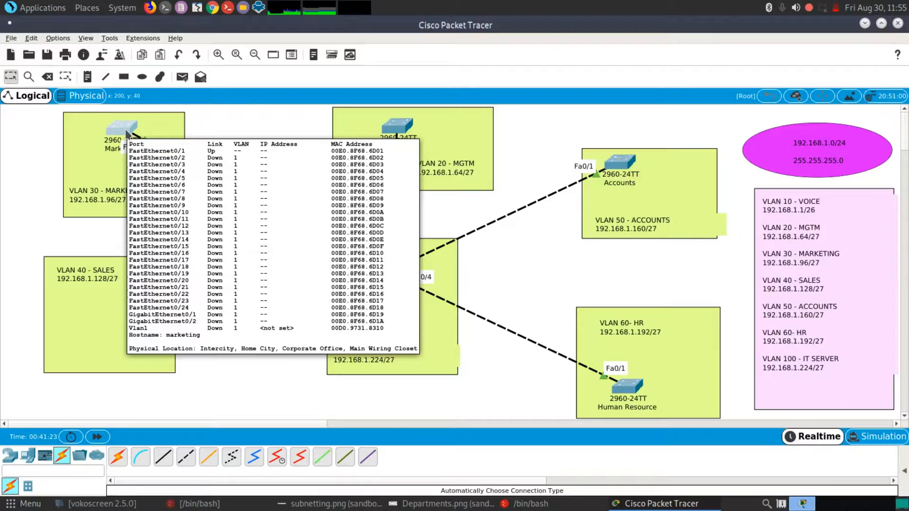
left_click(253, 122)
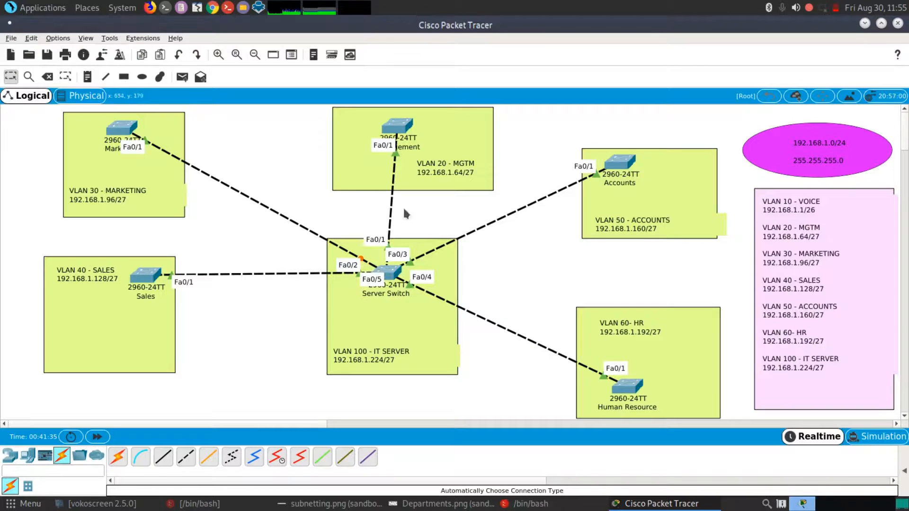
mouse_move(400, 127)
left_mouse_down()
mouse_move(381, 128)
mouse_move(391, 127)
left_mouse_up()
mouse_move(379, 271)
left_mouse_down()
mouse_move(317, 232)
mouse_move(298, 208)
mouse_move(308, 239)
mouse_move(378, 275)
left_mouse_up()
- Leave configuration mode on the Marketing switch and show its VTP status with "sh vtp status"
left_click(120, 131)
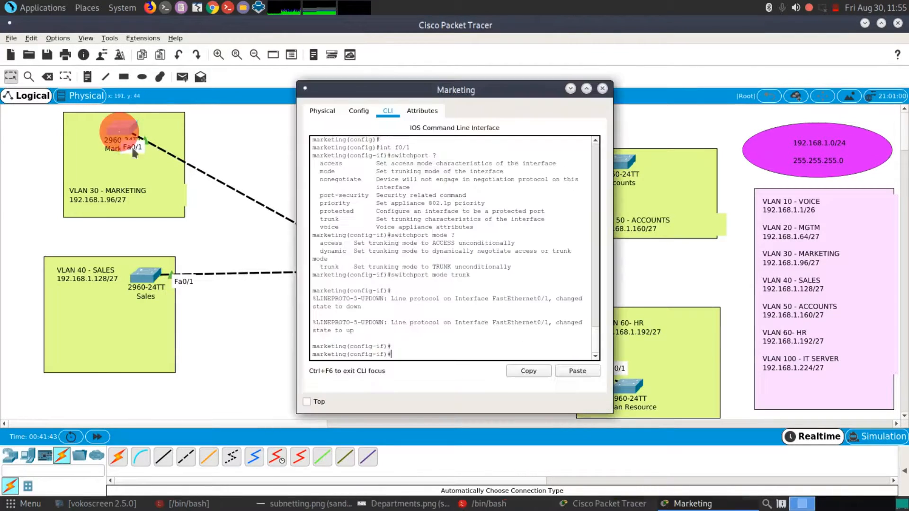
key("ctrl+z")
key("Return")
key("Return")
key("Return")
type("sh")
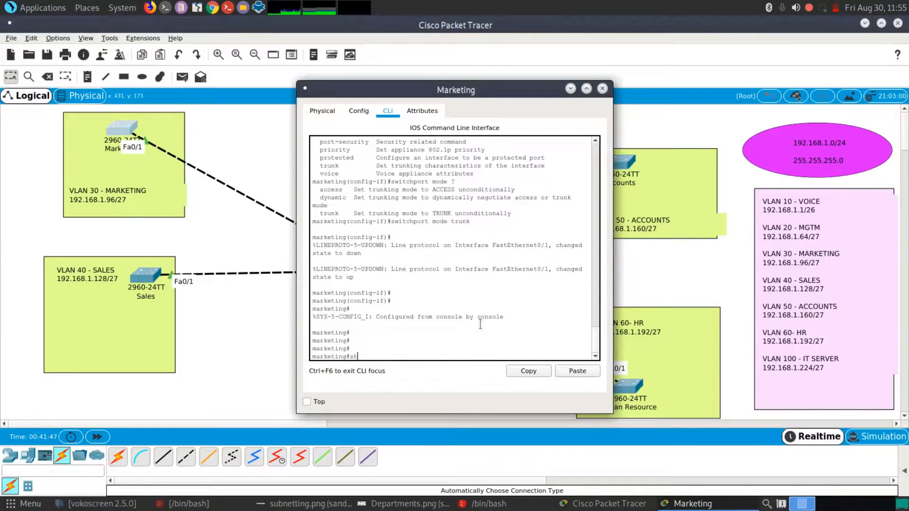
type(" vtp status")
key("Return")
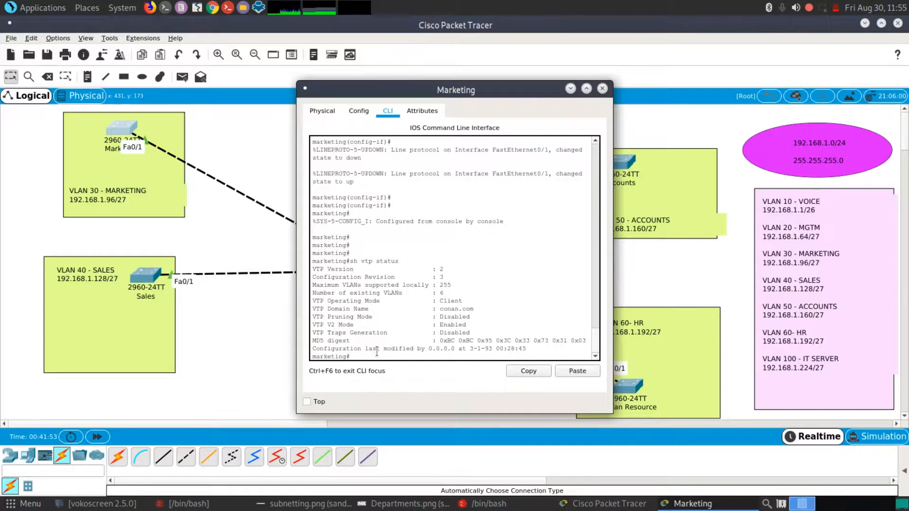
- Show the Marketing switch's VLAN table with "sh vlan" in a widened window, examine the default and marketing entries, and close the window
key("Return")
key("Return")
key("Return")
type("sh")
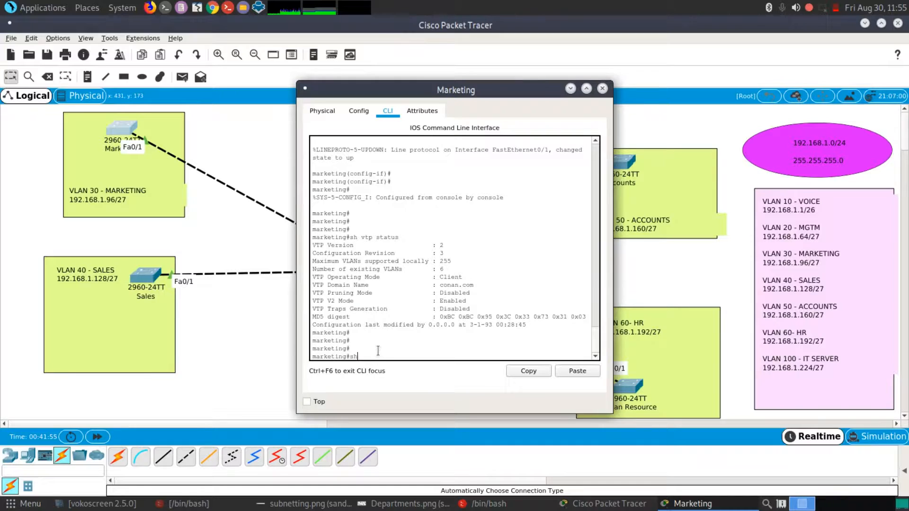
type(" vlan")
key("Return")
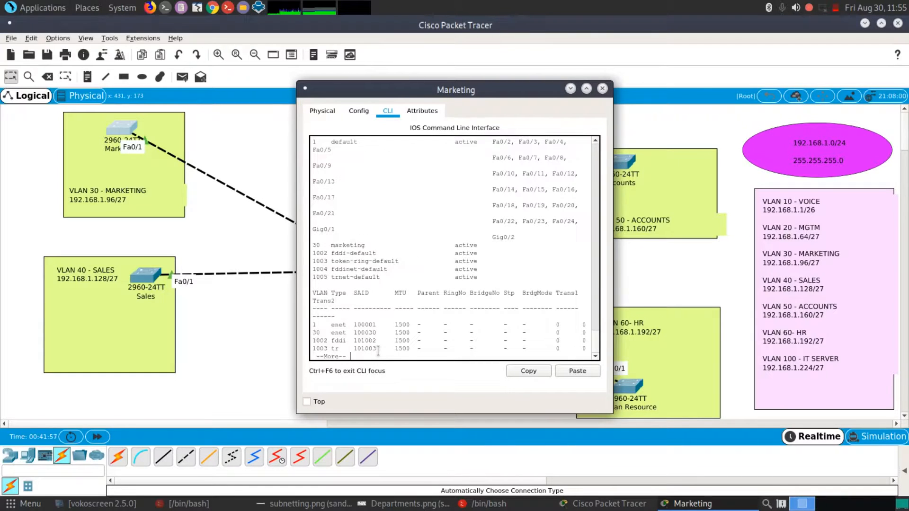
left_click_drag(298, 217, 119, 218)
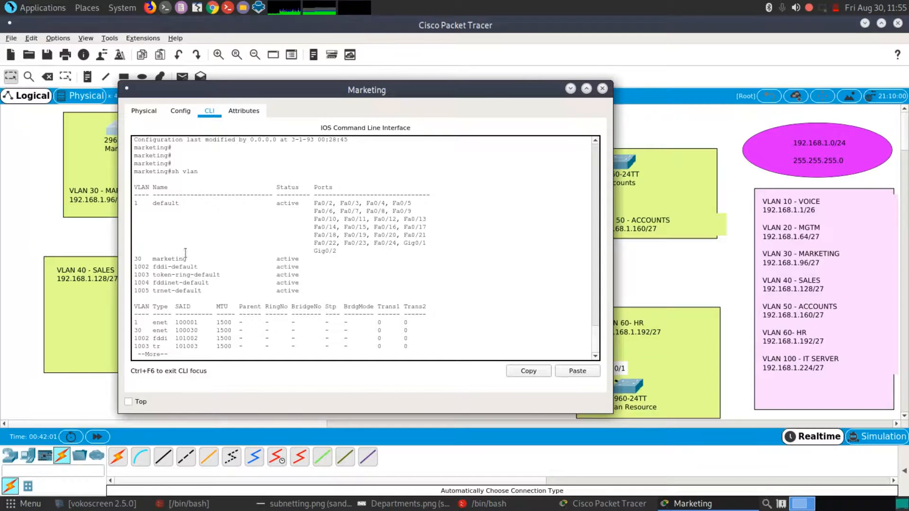
left_click_drag(186, 256, 121, 194)
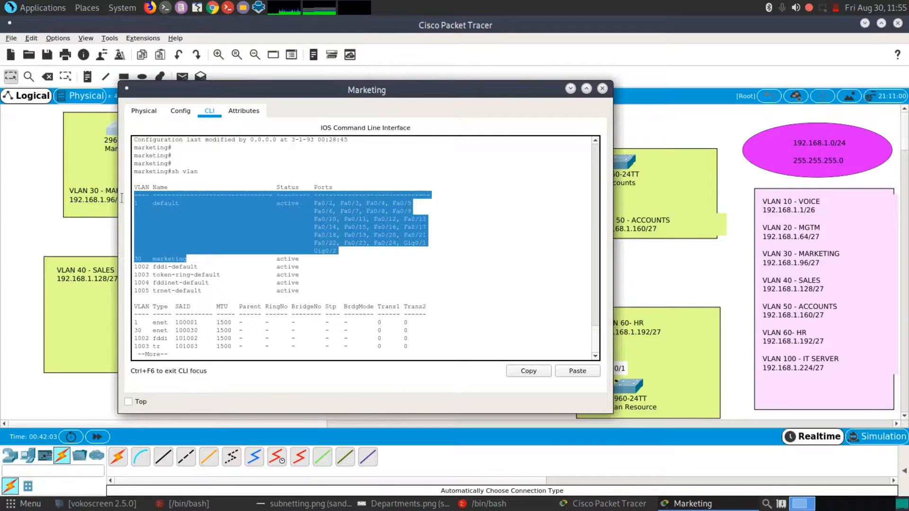
left_click_drag(435, 95, 487, 85)
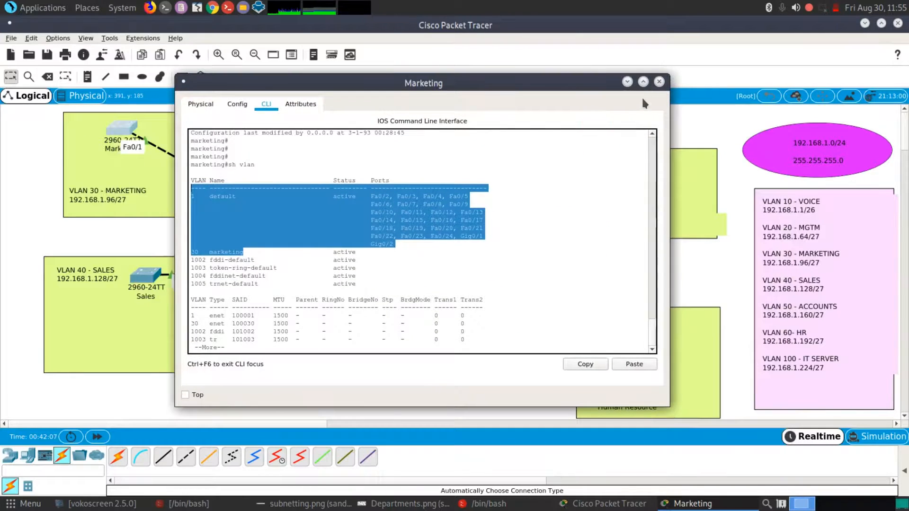
left_click(656, 81)
- Shift the Management switch slightly within its area and enter privileged and global configuration mode in its command line
left_click_drag(395, 125, 376, 129)
left_click(377, 127)
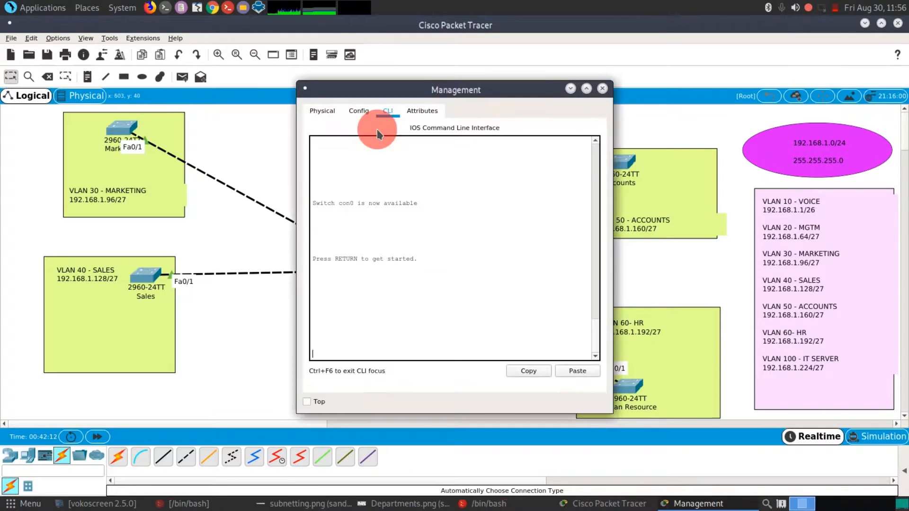
key("Return")
key("Return")
type("en")
key("Return")
type("conf")
key("Return")
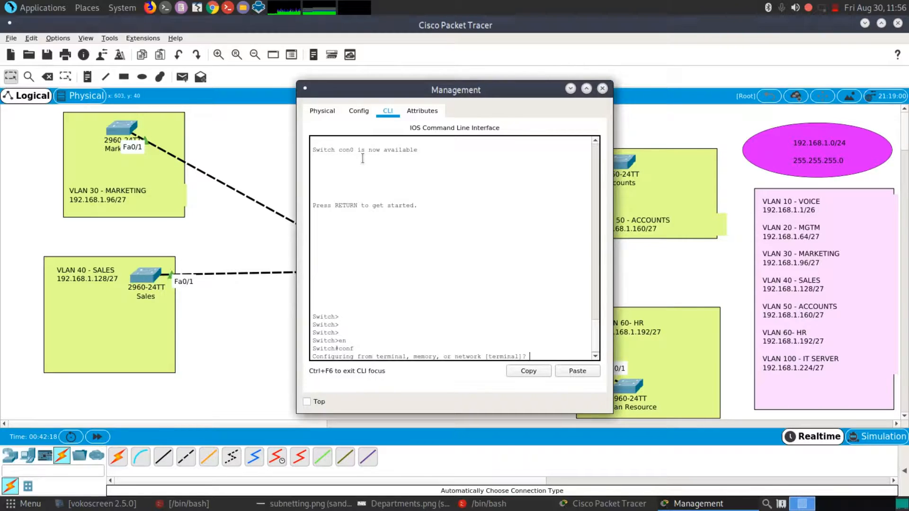
key("Return")
key("Return")
key("Return")
- Set the Management switch's interface f0/1 to trunking with "switchport mode trunk" and close the switch window
type("int f0/1")
key("Return")
key("Return")
key("Return")
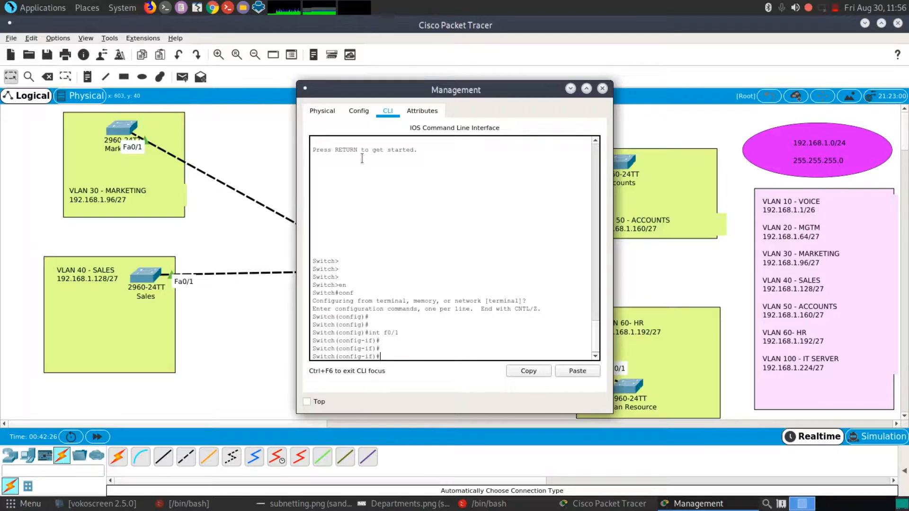
type("switchport mode trunk")
key("Return")
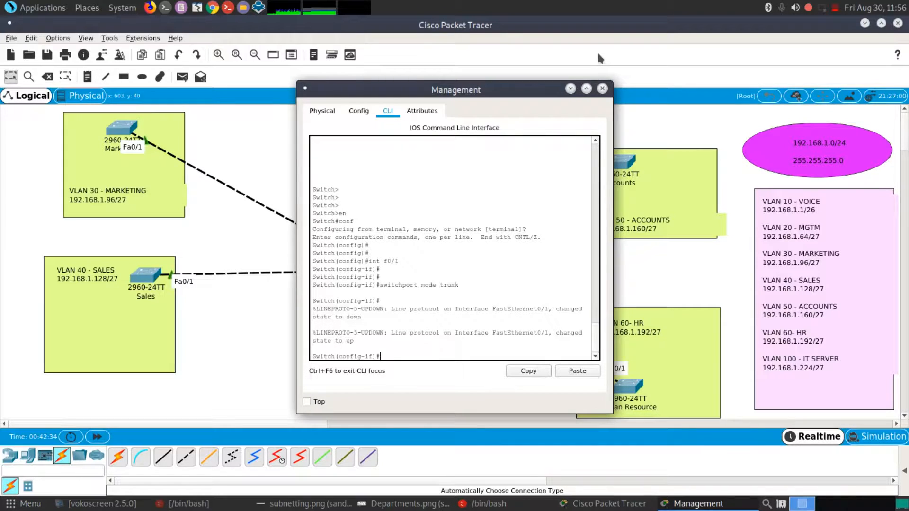
left_click(603, 88)
- Open the Accounts switch's command line and enter global configuration mode using "en" and "conf t"
left_click(622, 161)
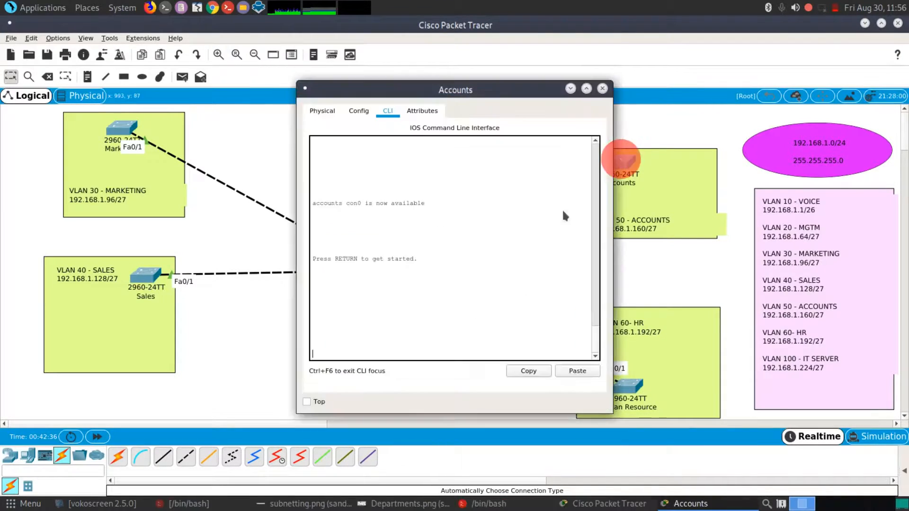
key("Return")
key("Return")
key("Return")
key("Return")
type("en")
key("Return")
type("conf t")
key("Return")
key("Return")
key("Return")
key("Return")
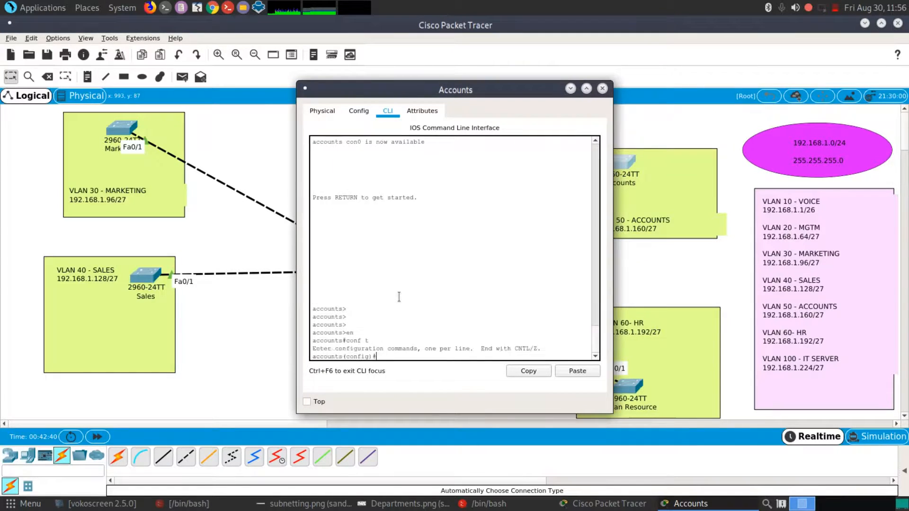
- Set the Accounts switch's interface f0/1 to trunking with "switchport mode trunk" and close the switch window
type("int")
mouse_move(504, 87)
left_mouse_down()
mouse_move(369, 88)
mouse_move(496, 88)
left_mouse_up()
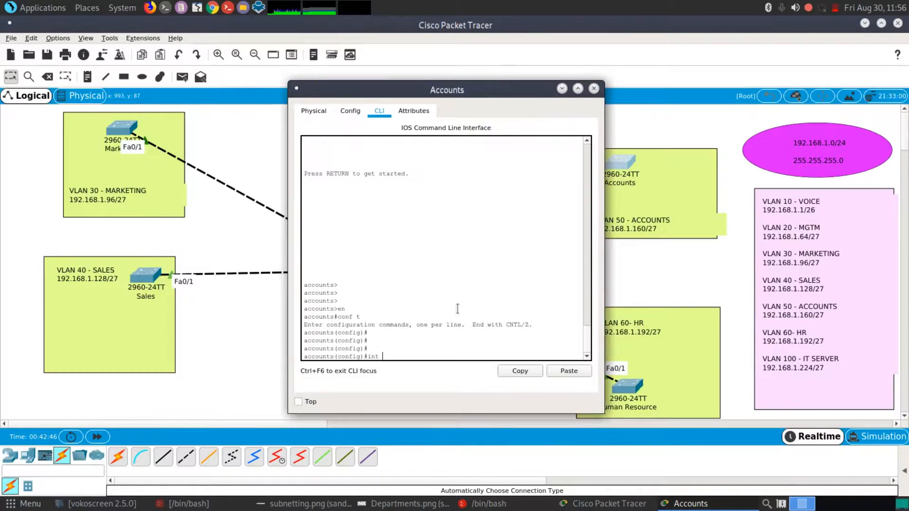
type("f0/1")
key("Return")
key("Return")
key("Return")
type("switchpos")
type(" mode trunk")
key("Return")
key("Return")
key("Return")
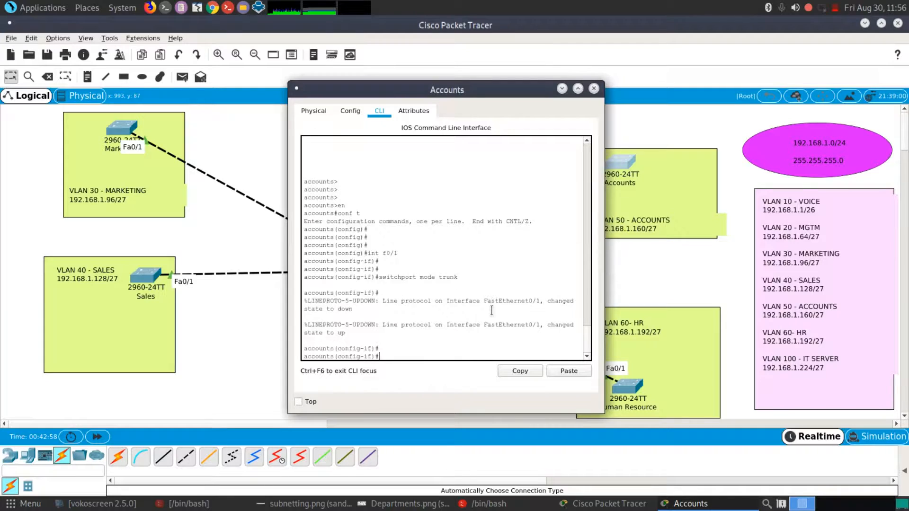
left_click(594, 89)
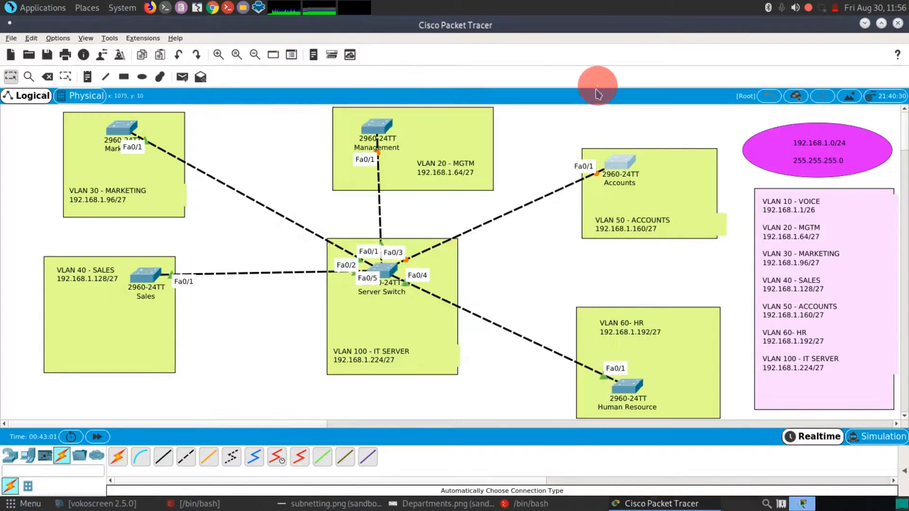
- Open the Human Resource switch's command line and enter global configuration mode using "en" and "conf t"
left_click(628, 386)
key("Return")
key("Return")
key("Return")
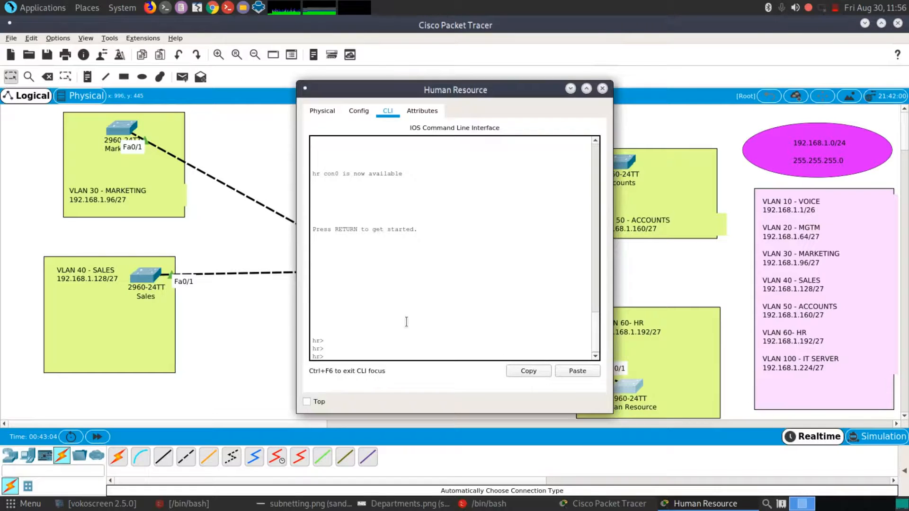
type("en")
key("Return")
type("conf t")
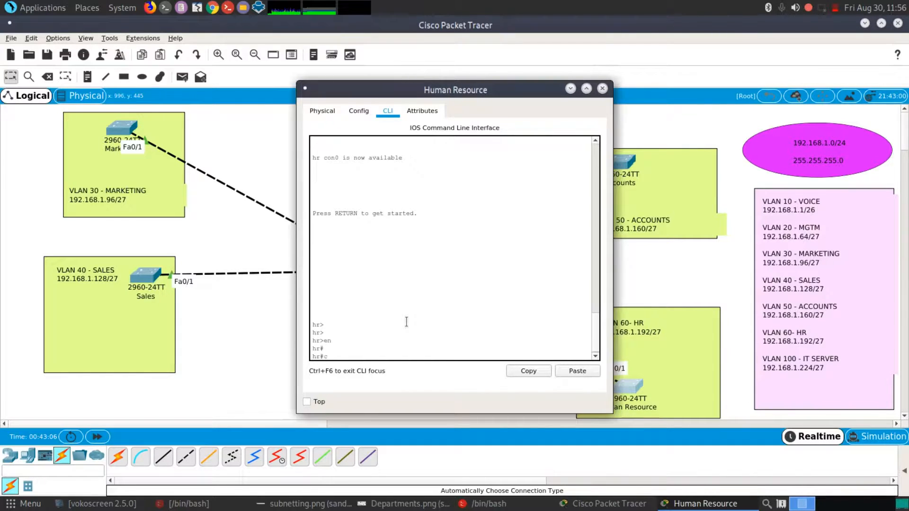
key("Return")
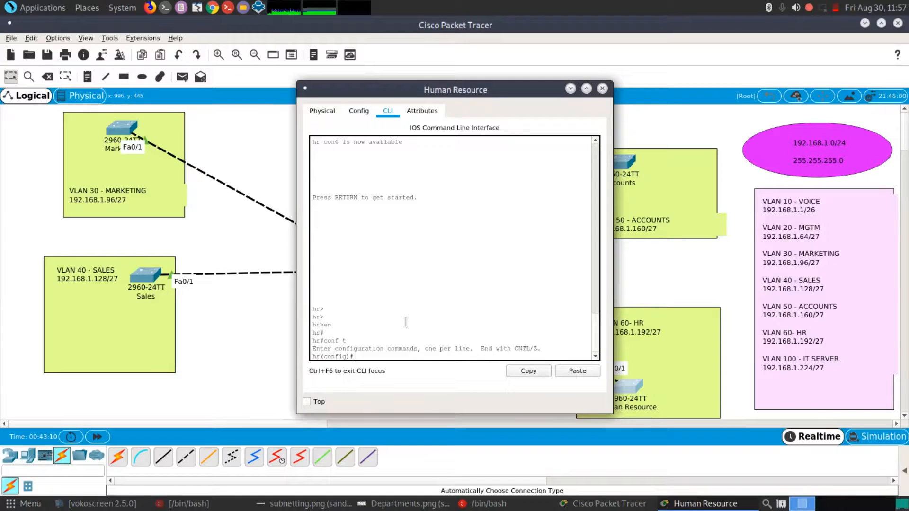
- Set the Human Resource switch's interface f0/1 to trunking with "switchport mode trunk" and close the switch window
key("Return")
key("Return")
key("Return")
type("int f0")
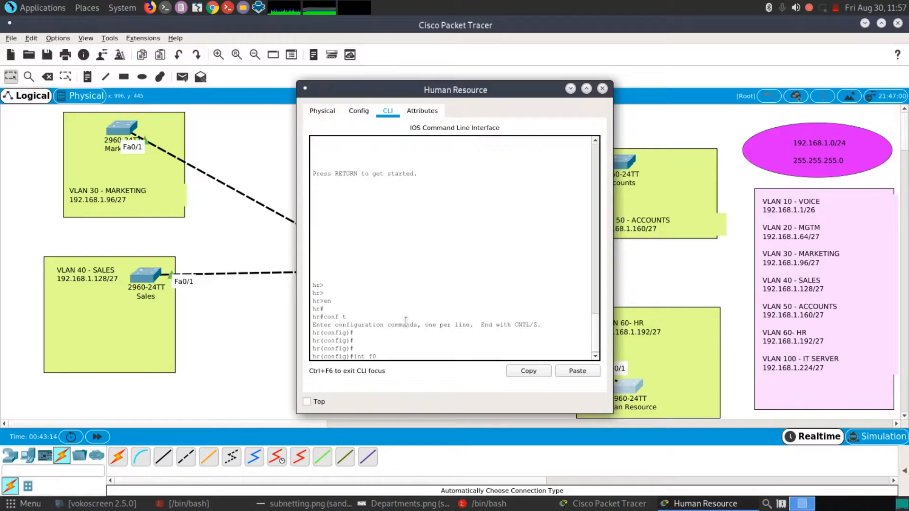
type("/1")
key("Return")
key("Return")
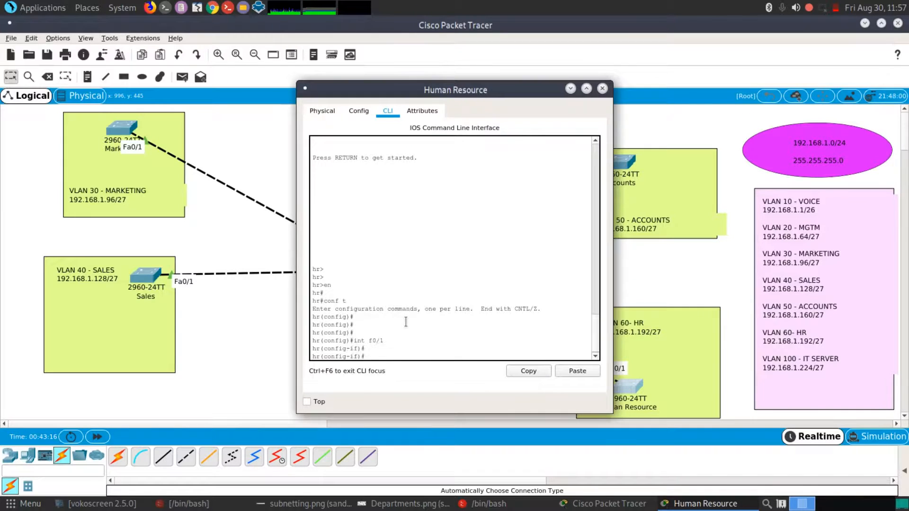
type("switchport mode trunk")
key("Return")
key("Return")
key("Return")
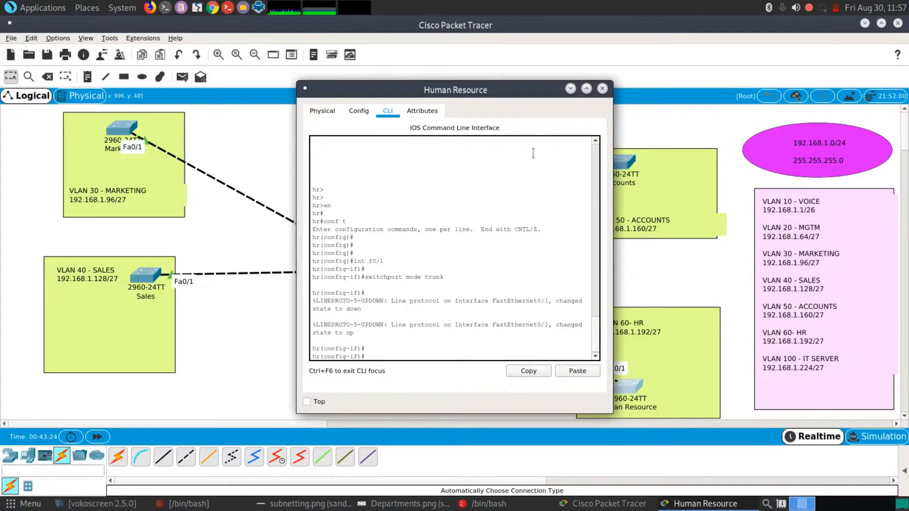
left_click(602, 88)
- Open the Sales switch's command line and enter privileged mode with "en"
left_click(148, 277)
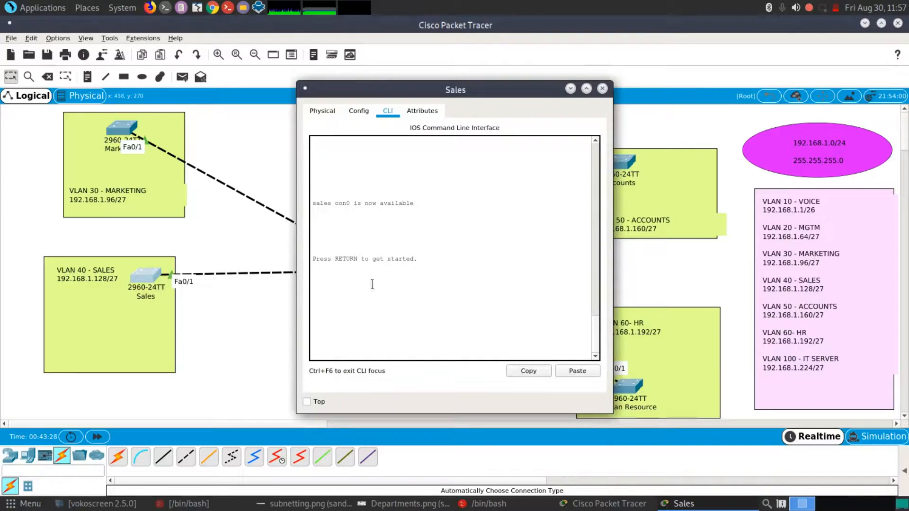
key("Return")
key("Return")
key("Return")
key("Return")
key("Return")
type("en")
key("Return")
key("Return")
- Try to run "switchport mode trunk" at the Sales switch's privileged prompt
type("switchprt")
key("BackSpace")
key("BackSpace")
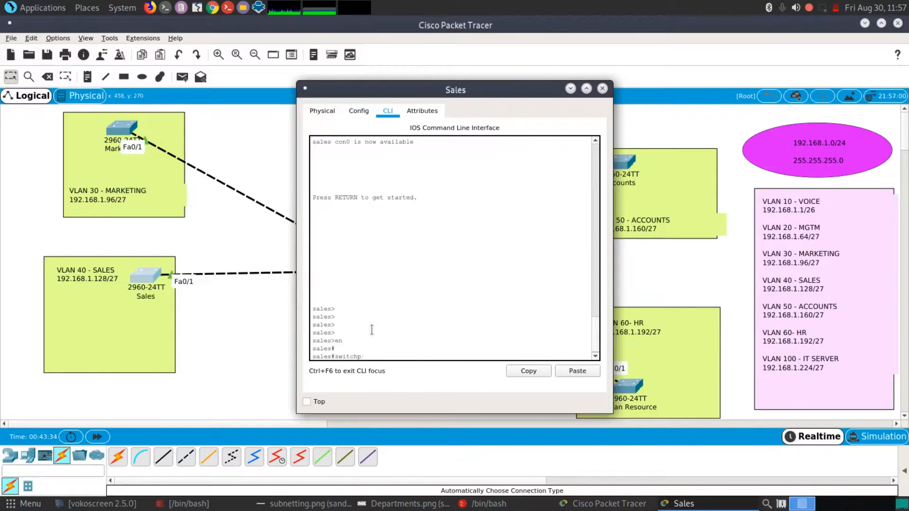
type("ort mode trunk")
key("Return")
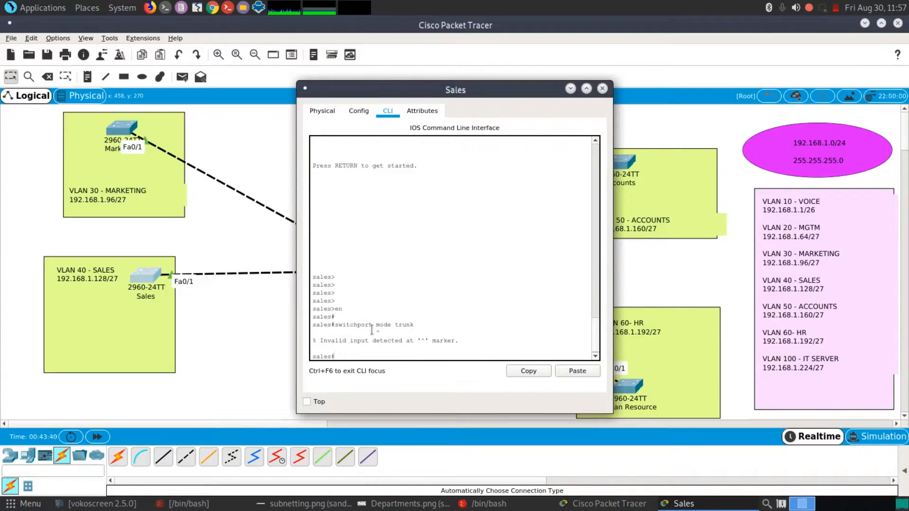
- Enter global configuration mode with "conf t" and set the Sales switch's interface f0/1 to trunking with "switchport mode trunk"
type("intconf t")
key("Return")
type("int")
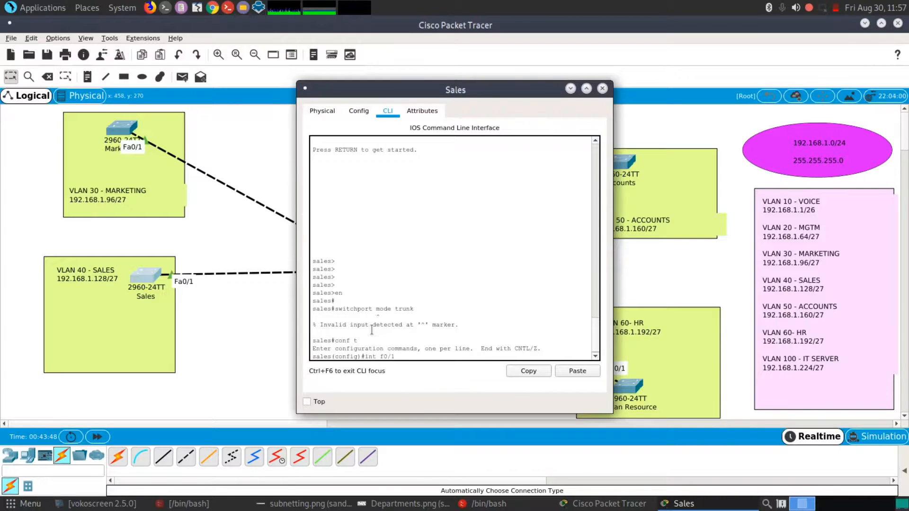
key("Return")
type("sw")
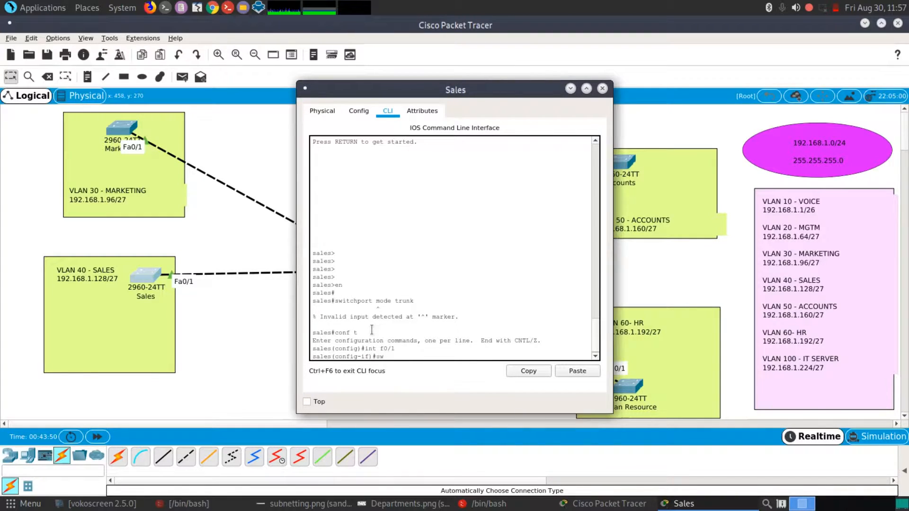
type("itchport mode trunk")
key("Return")
key("Return")
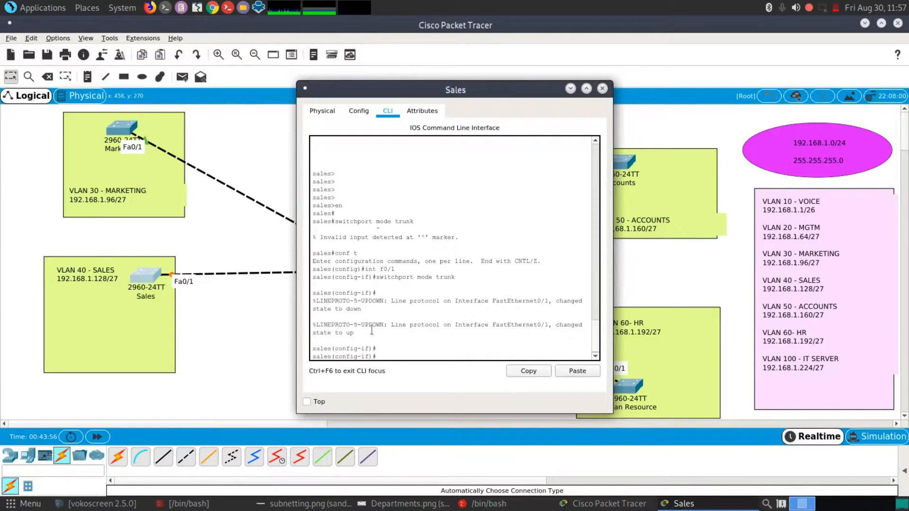
key("Return")
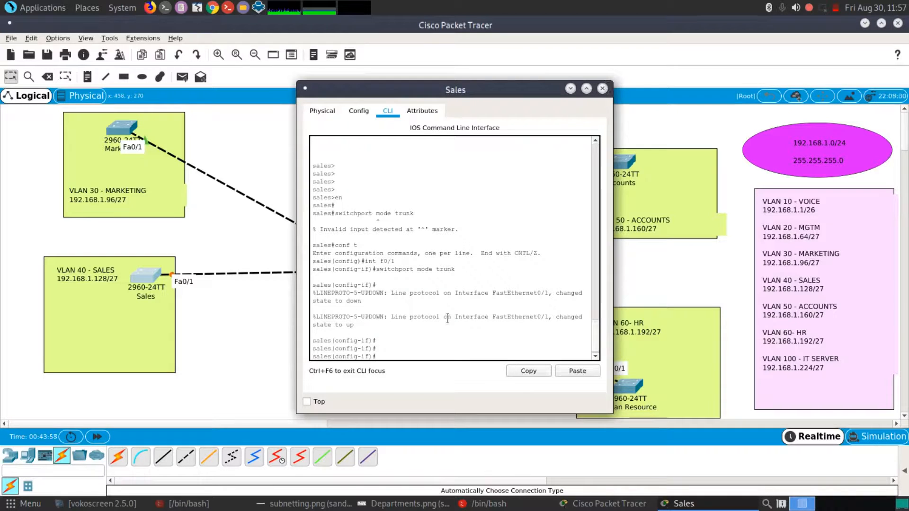
- Return to privileged mode, show the Sales switch's VLAN table with "sho vlan" in a widened window, and close the window
key("ctrl+z")
key("Return")
key("Return")
key("Return")
type("sh")
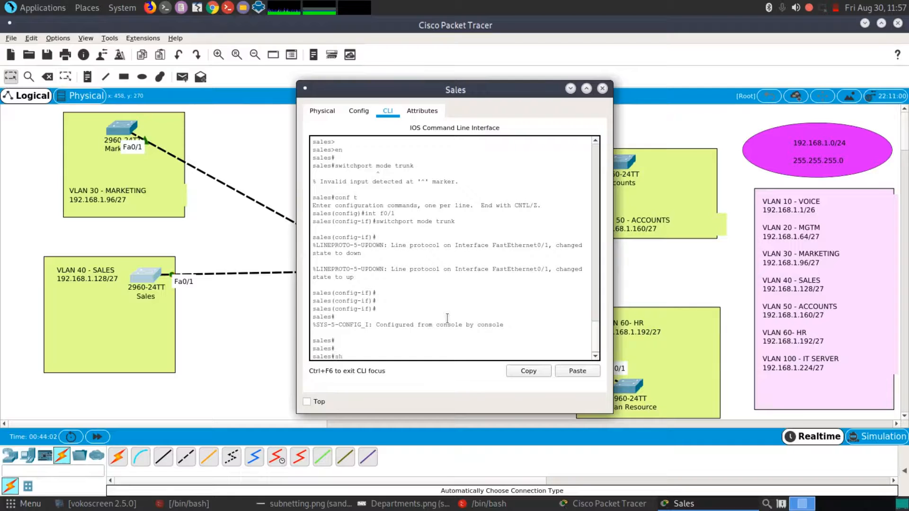
type("o vlan")
key("Return")
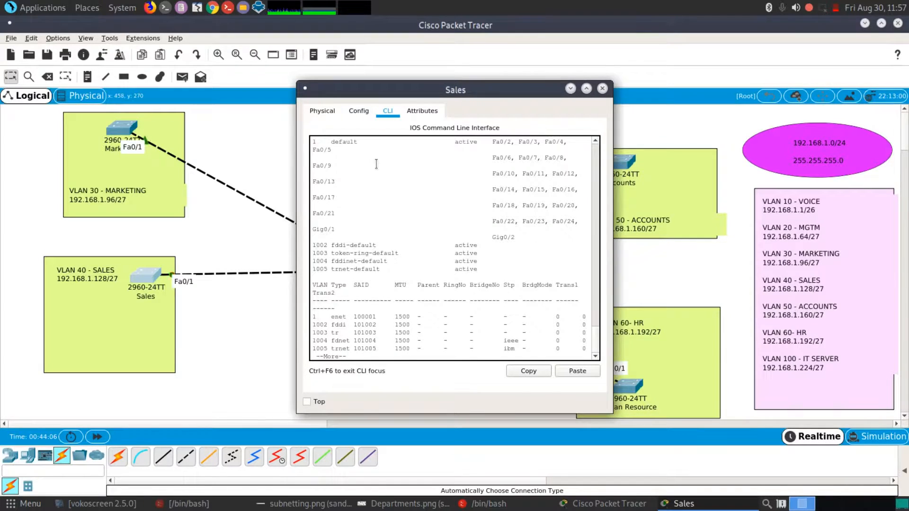
left_click_drag(295, 199, 147, 196)
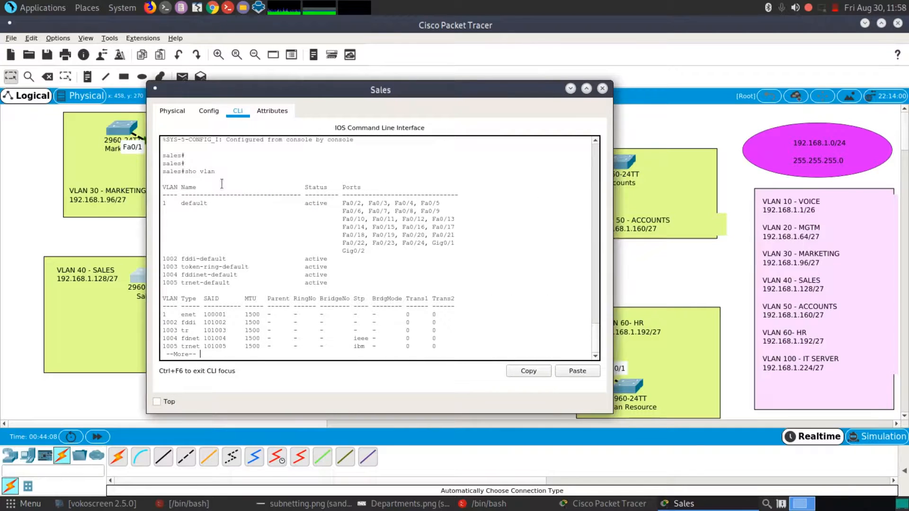
left_click_drag(614, 310, 705, 302)
left_click_drag(384, 98, 431, 90)
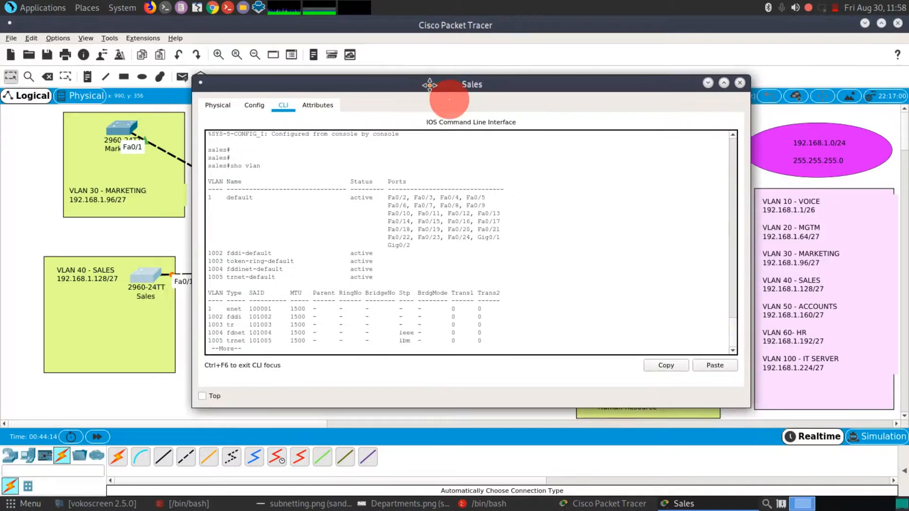
left_click(740, 82)
- Open the Server Switch's command line and leave interface configuration to return to the privileged prompt
mouse_move(152, 282)
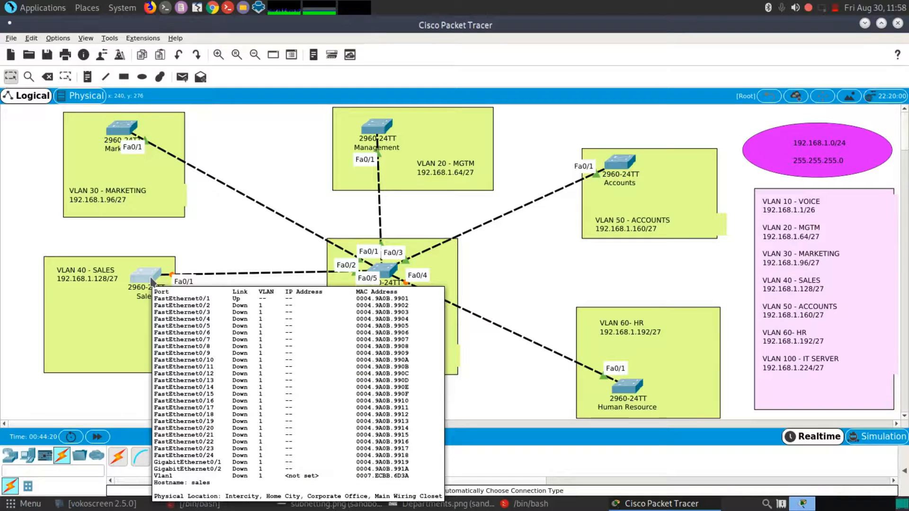
mouse_move(627, 397)
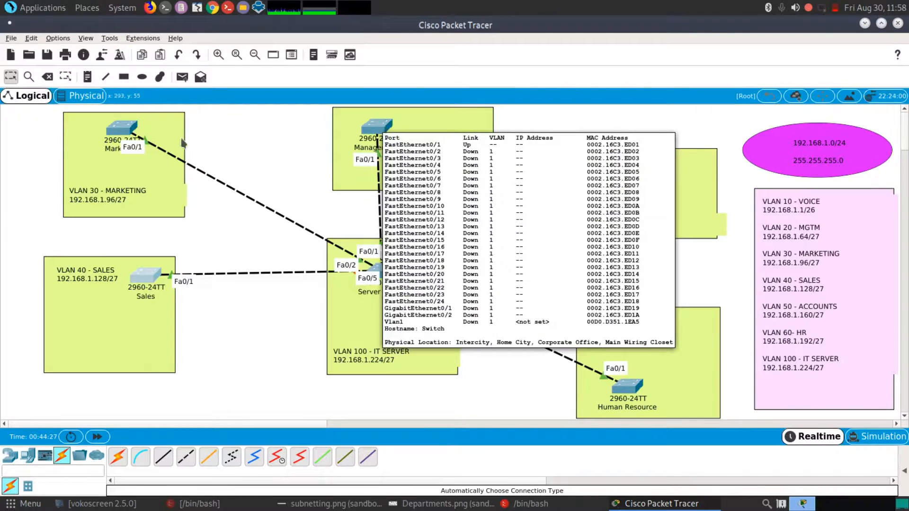
mouse_move(130, 132)
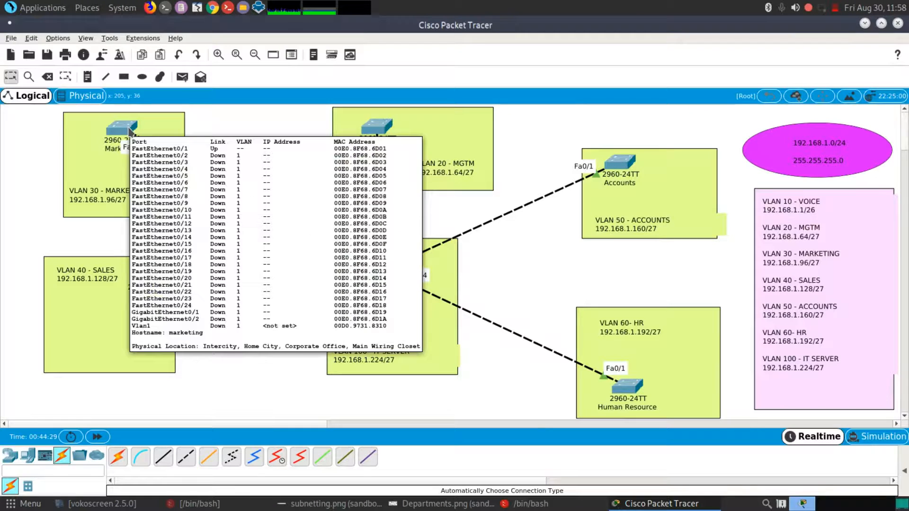
mouse_move(377, 274)
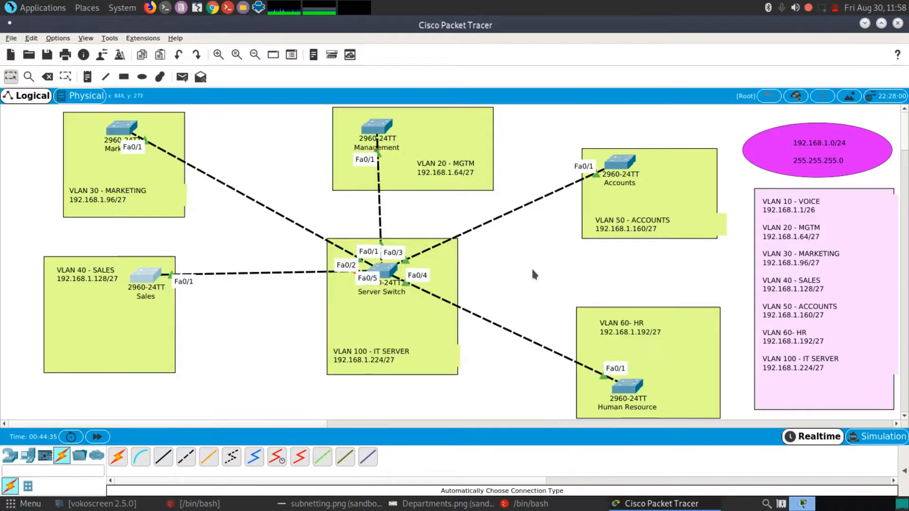
left_click(386, 272)
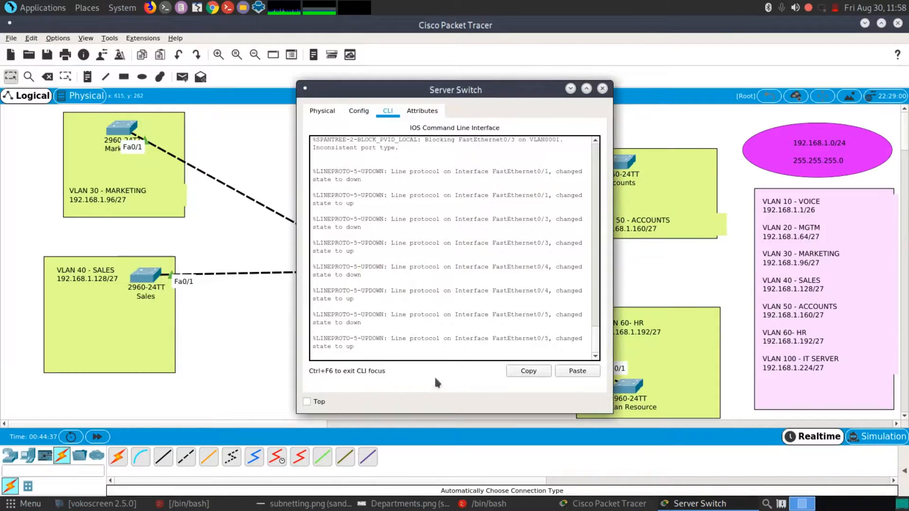
key("Return")
key("Return")
key("Return")
key("Return")
key("ctrl+z")
key("Return")
key("Return")
- Show the Server Switch's interface summary with "sh ip int br" in a widened window, page through all interfaces, and close the window
type("sh ip int br")
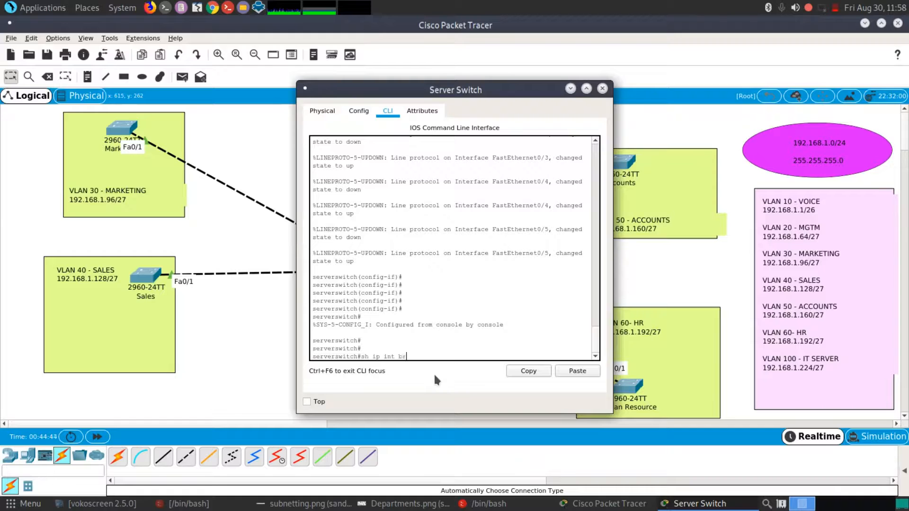
key("Return")
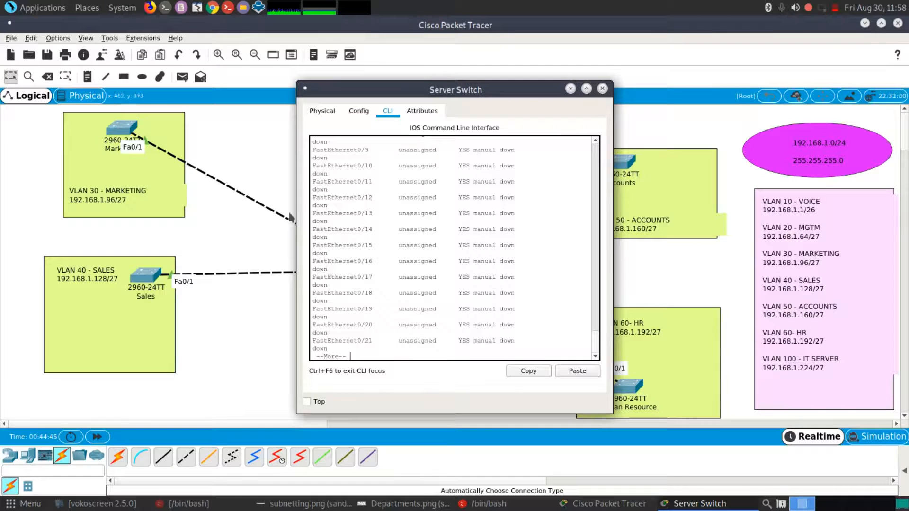
left_click_drag(297, 211, 17, 209)
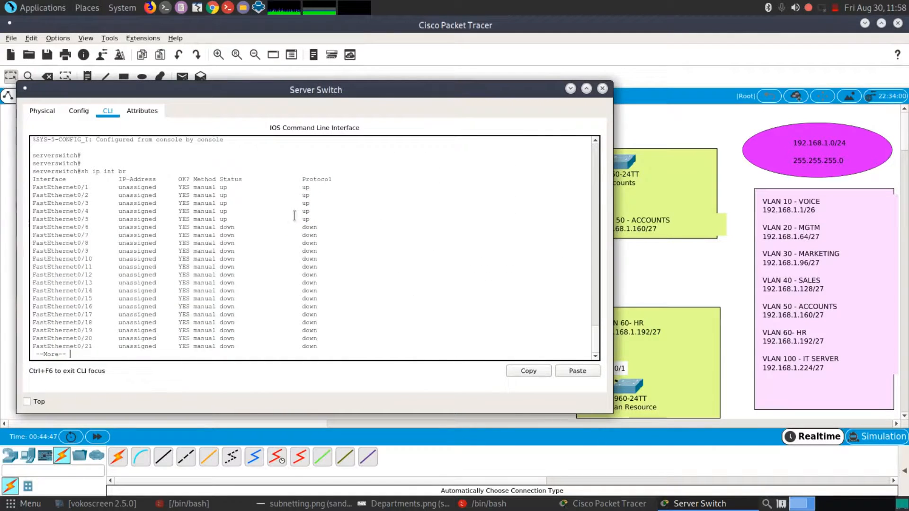
left_click_drag(360, 93, 431, 102)
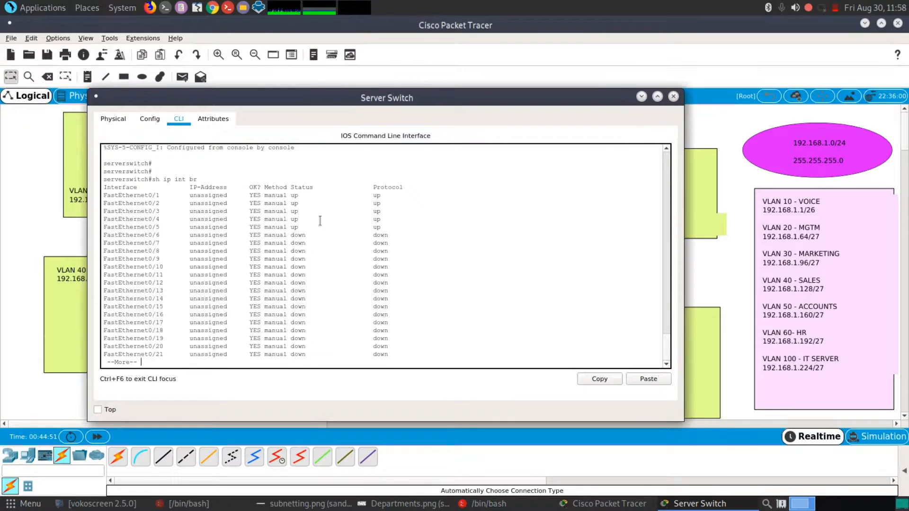
left_click_drag(384, 101, 416, 92)
key("space")
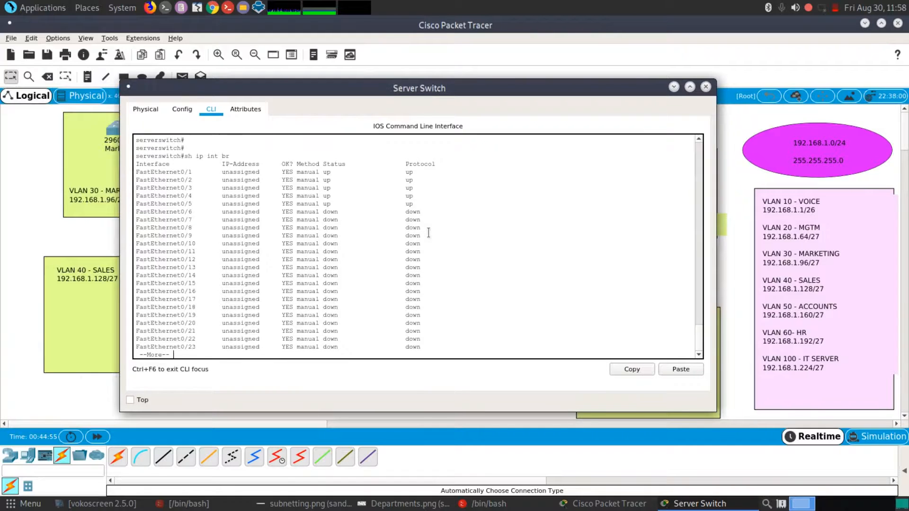
key("Return")
key("Return")
key("Return")
key("Return")
key("Return")
key("Return")
key("Return")
key("Return")
key("Return")
key("Return")
key("Return")
key("Return")
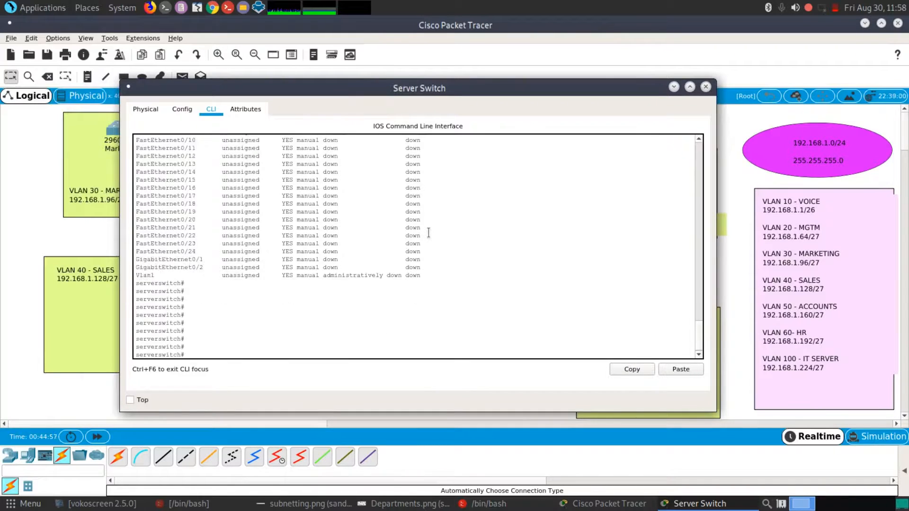
left_click(704, 87)
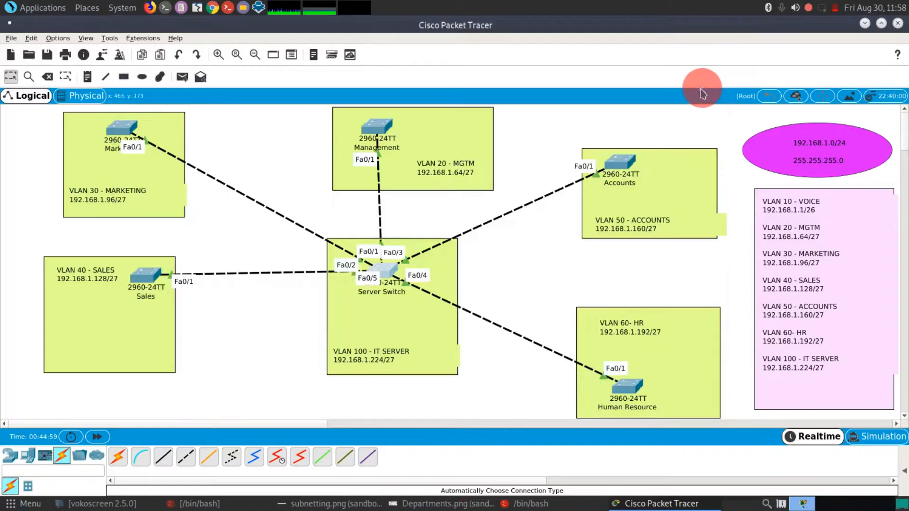
- Reopen the Sales switch's command line and page through the remaining VLAN output back to the prompt
left_click(147, 277)
key("Return")
key("Return")
key("Return")
key("Return")
key("Return")
key("Return")
key("Return")
key("Return")
key("Return")
key("Return")
key("Return")
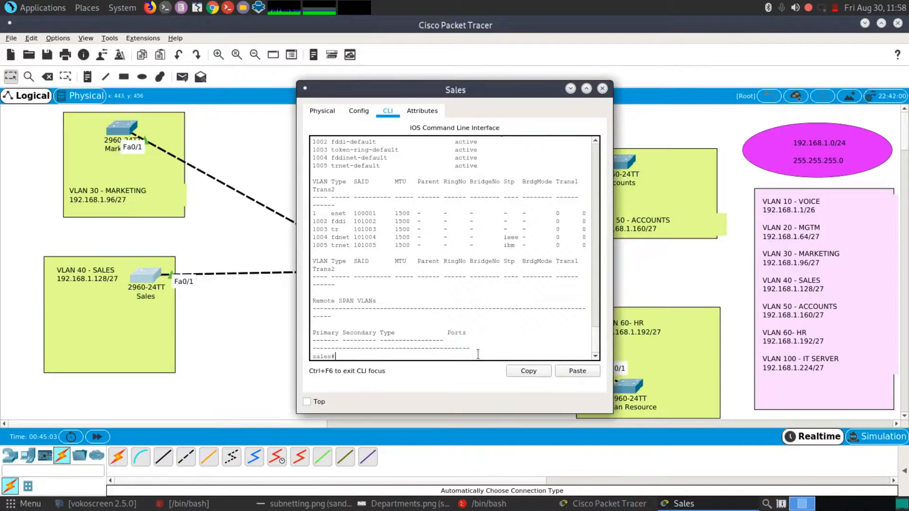
- Run "sho vlan" again on the Sales switch and widen the window to examine the VLAN table
key("Up")
key("Return")
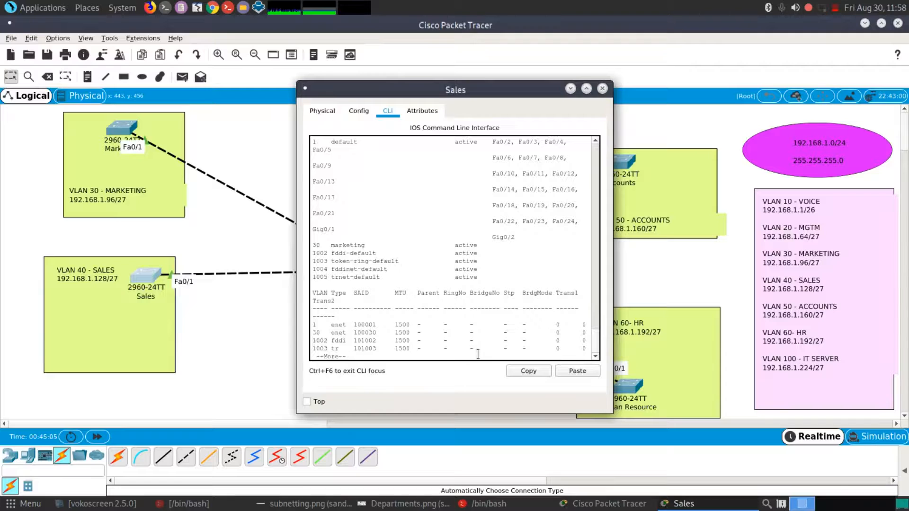
left_click_drag(297, 290, 139, 290)
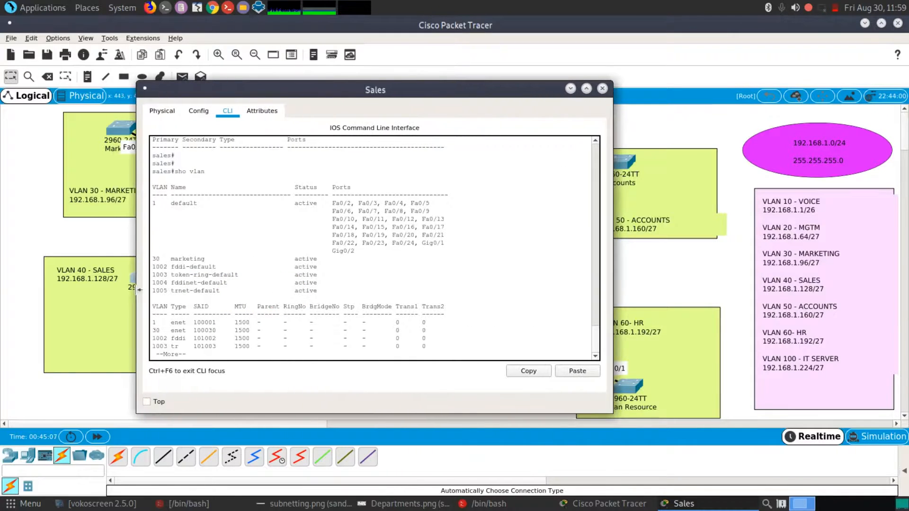
- Review the Sales switch's VLAN table beside the topology, page through the remaining output to the prompt, and close the window
left_click_drag(374, 90, 463, 105)
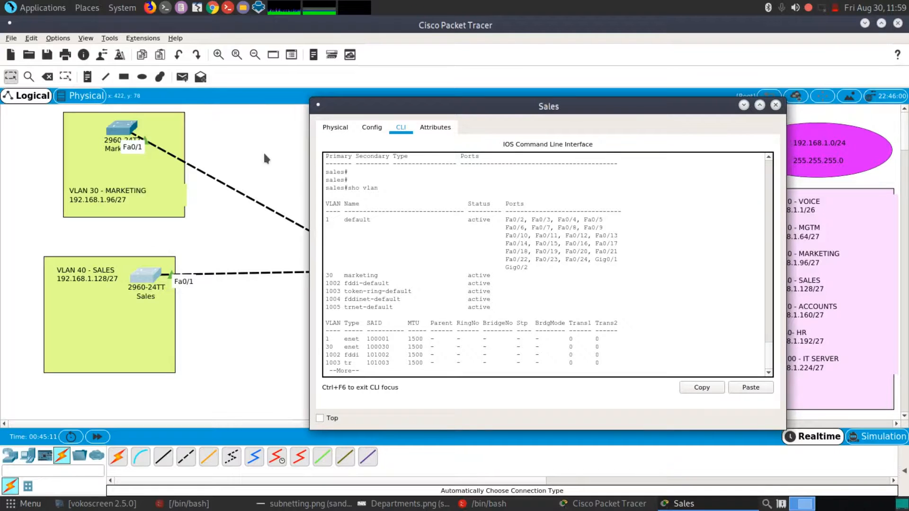
left_click_drag(611, 106, 547, 87)
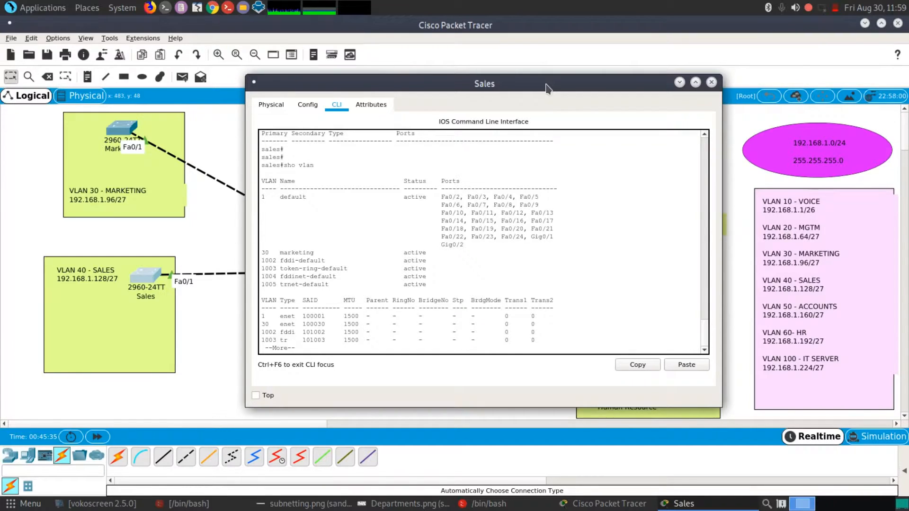
key("Return")
key("Return")
key("Return")
key("Return")
key("Return")
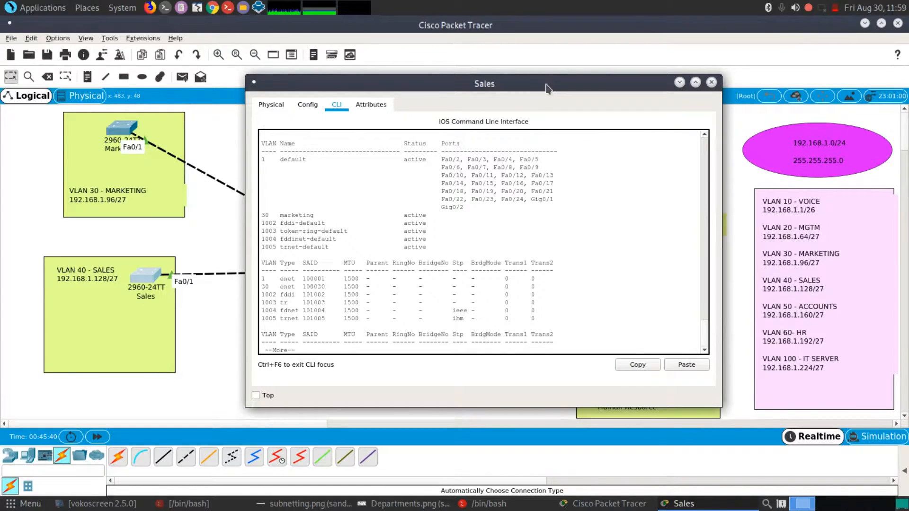
key("space")
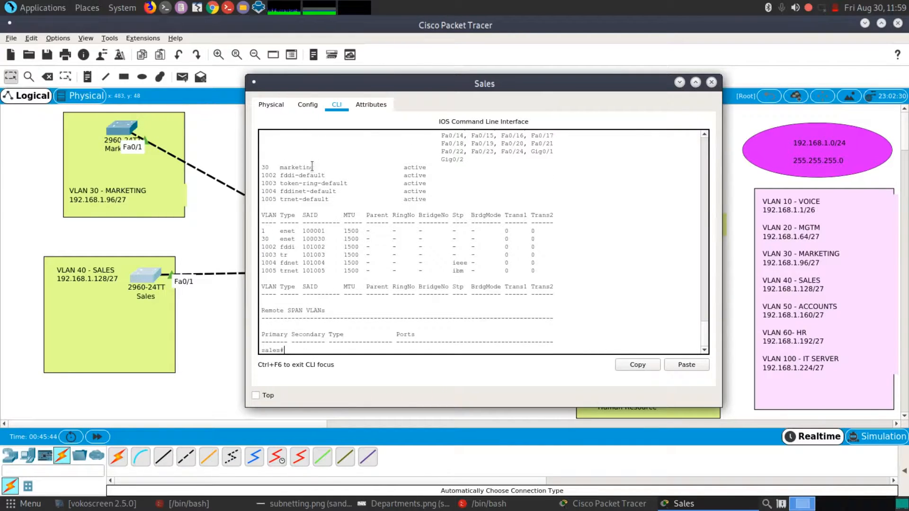
left_click(711, 82)
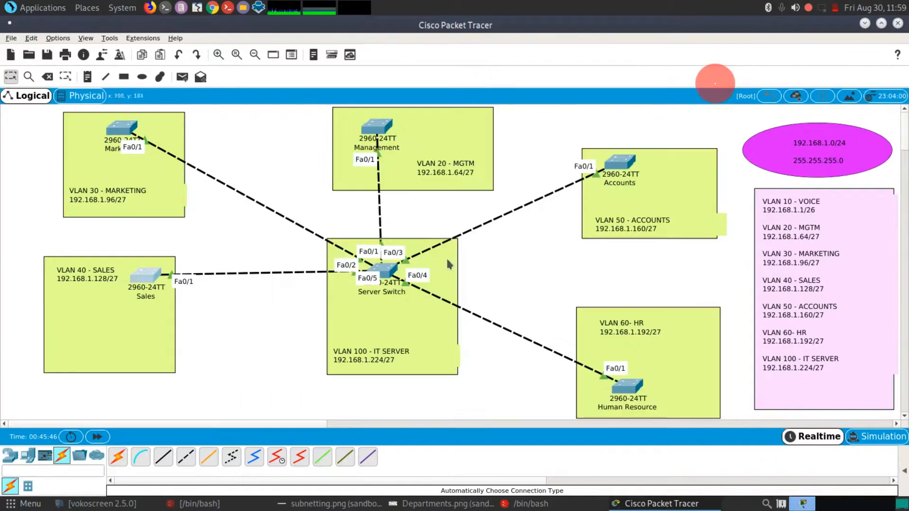
- Open the Server Switch's command line, enter global configuration mode with "conf t", and widen and reposition the window
double_click(386, 271)
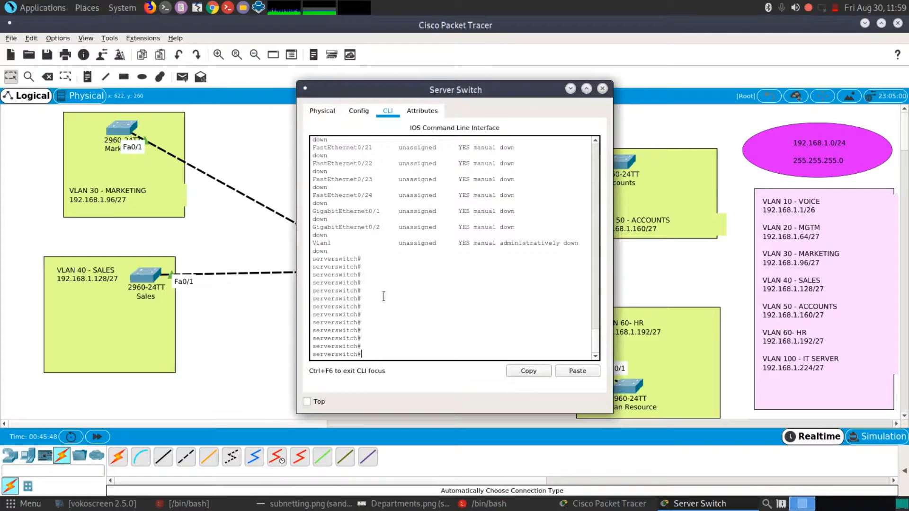
type("conf")
type(" t")
key("Return")
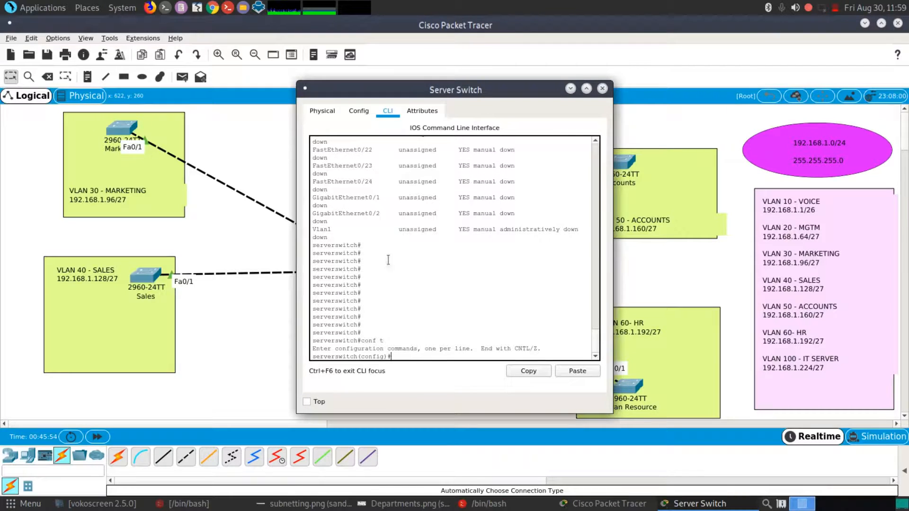
left_click_drag(295, 262, 160, 259)
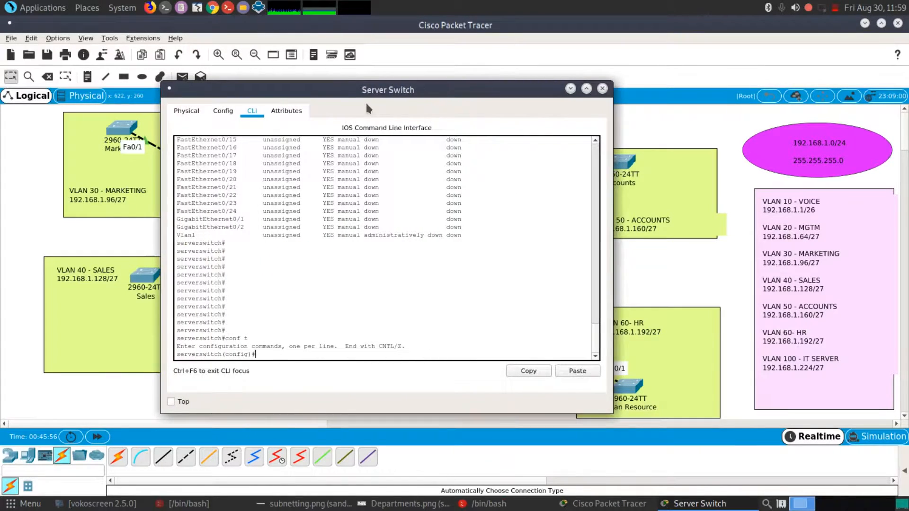
left_click_drag(366, 92, 395, 64)
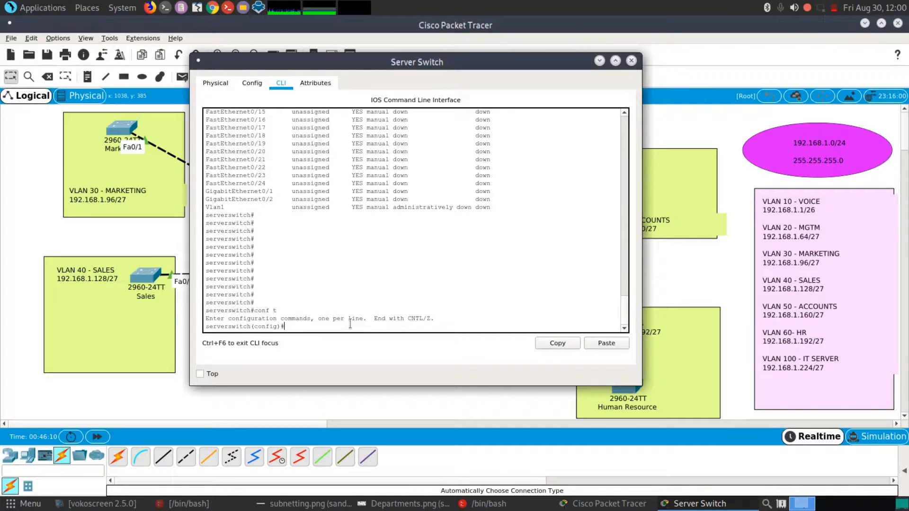
- Create VLAN 20 on the Server Switch, name it Management, and return to global configuration mode
type("vlan 20")
key("Return")
type("name")
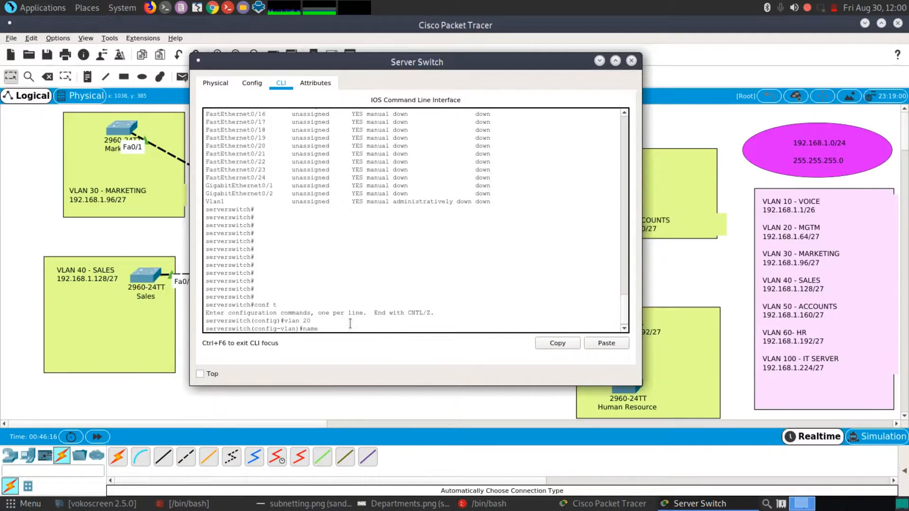
type(" Man")
type("agement")
key("Return")
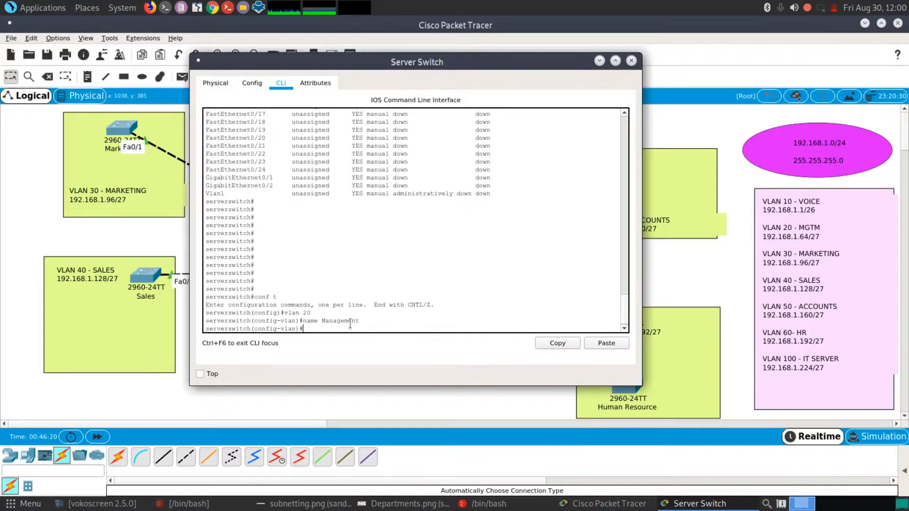
type("exit")
key("Return")
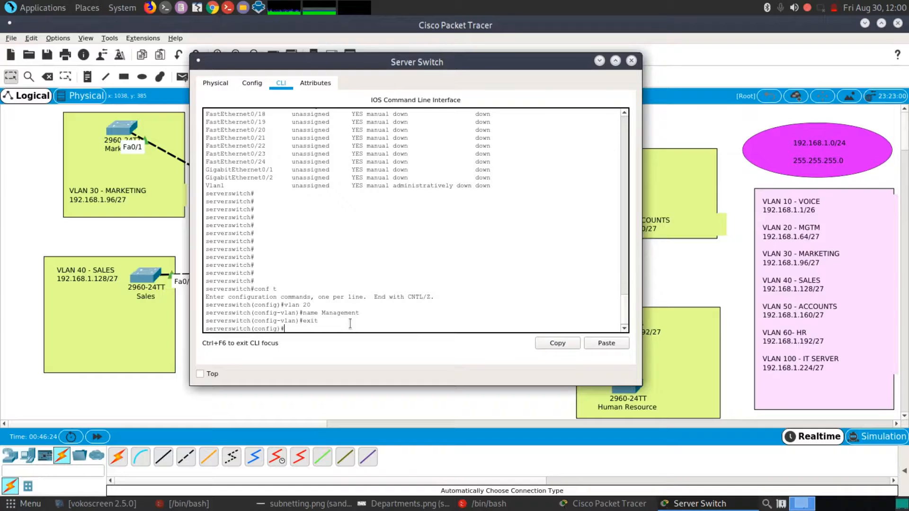
- Create VLAN 40 on the Server Switch, name it Sales, and exit the VLAN configuration
type("vlan 40")
key("Return")
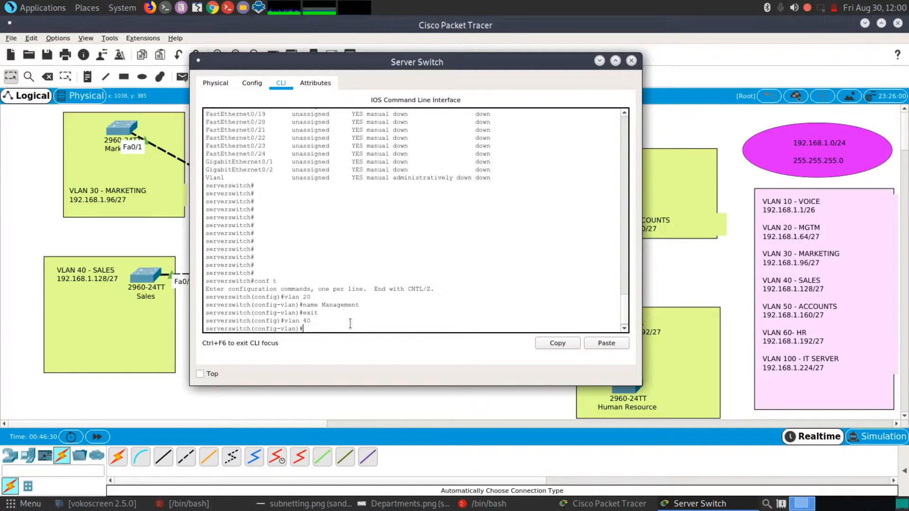
type("name Sales")
key("Return")
key("Return")
type("exit")
key("Return")
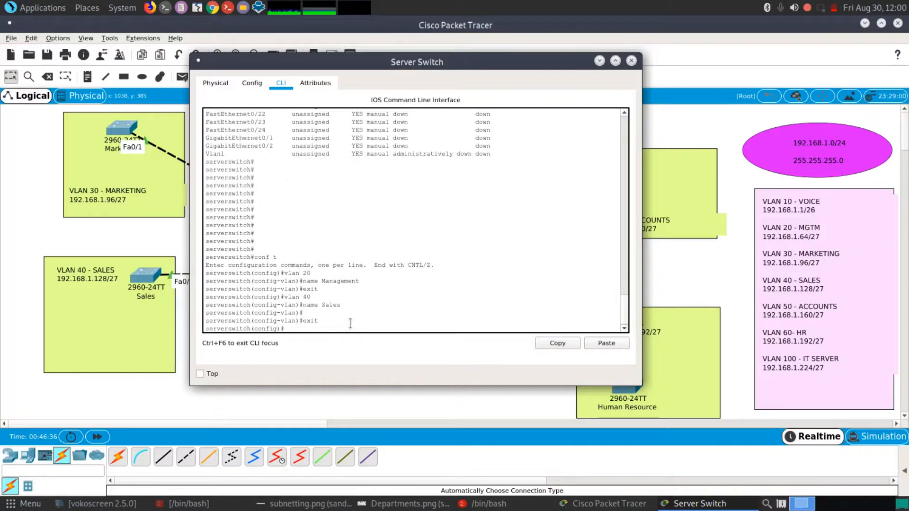
- Add VLAN 50 with the name accounts on the Server Switch and exit the VLAN configuration
type("vlan 50")
key("Return")
type("name accounts")
key("Return")
key("Return")
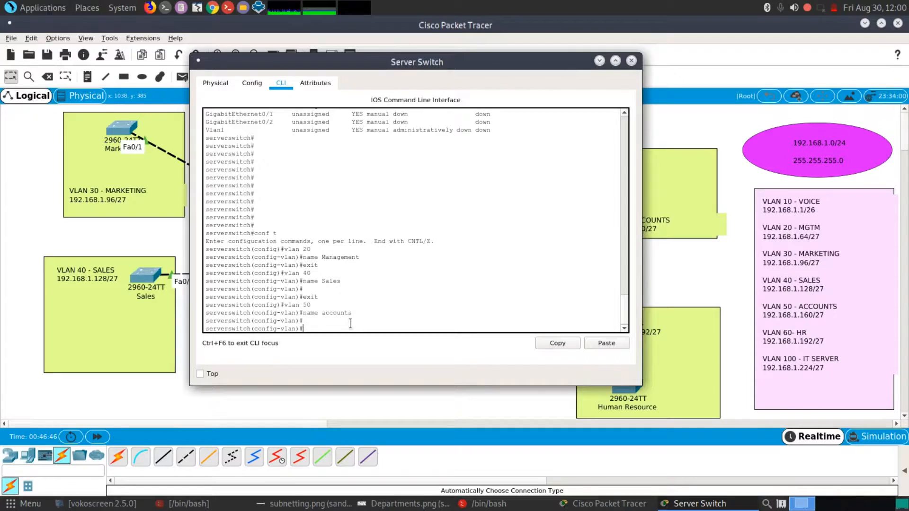
type("exit")
key("Return")
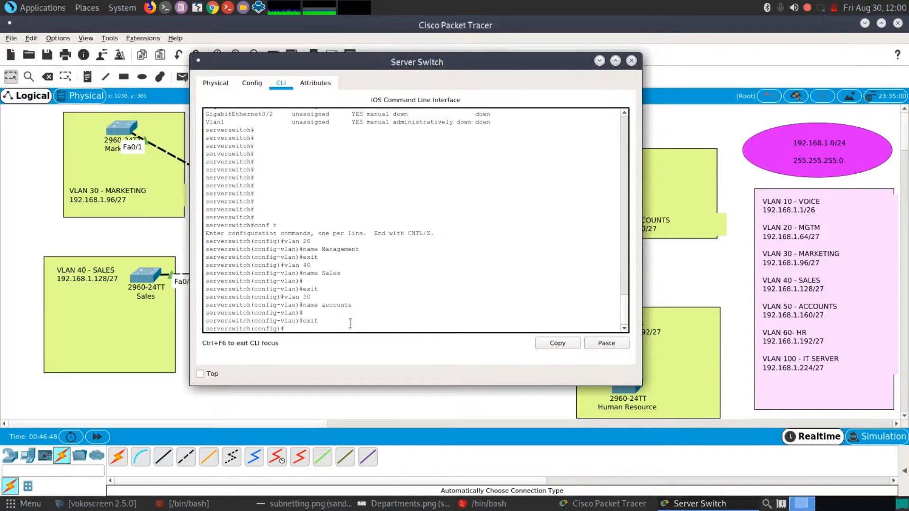
- Add VLAN 60 with the name HR on the Server Switch and exit back to global configuration mode
type("vlan 60")
key("Return")
type("name HR")
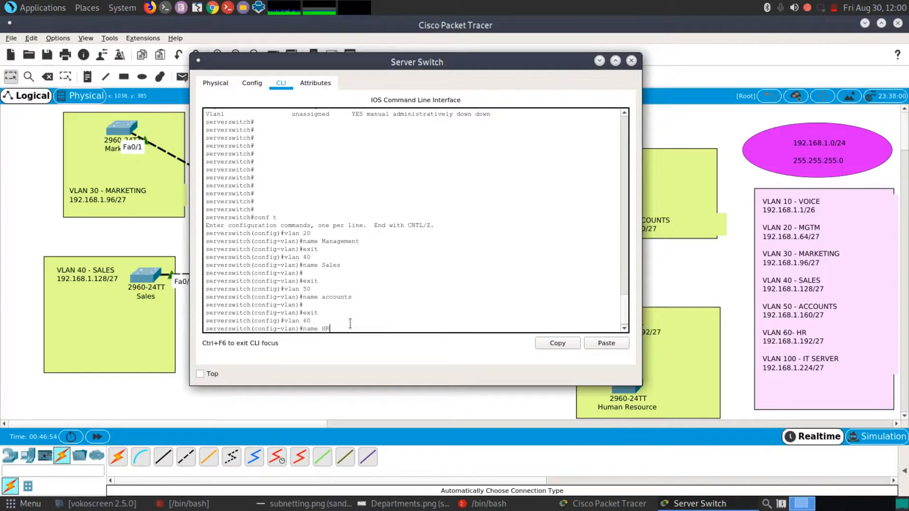
key("Return")
key("Return")
key("Return")
type("erverswitch(config-vlan)#")
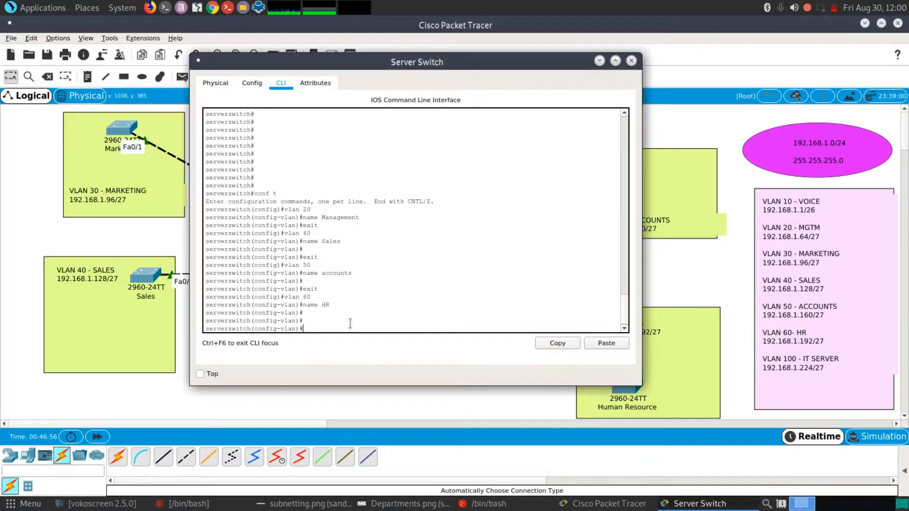
type("xit")
key("Return")
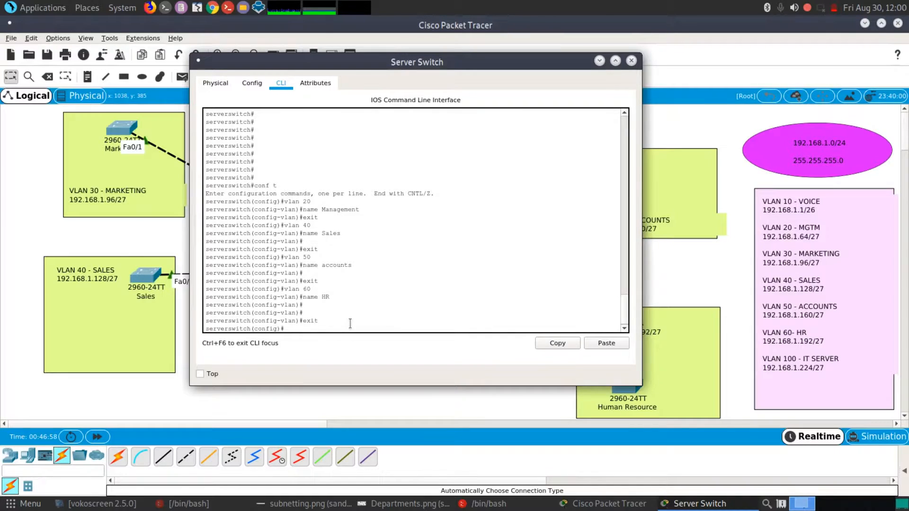
key("Return")
key("Return")
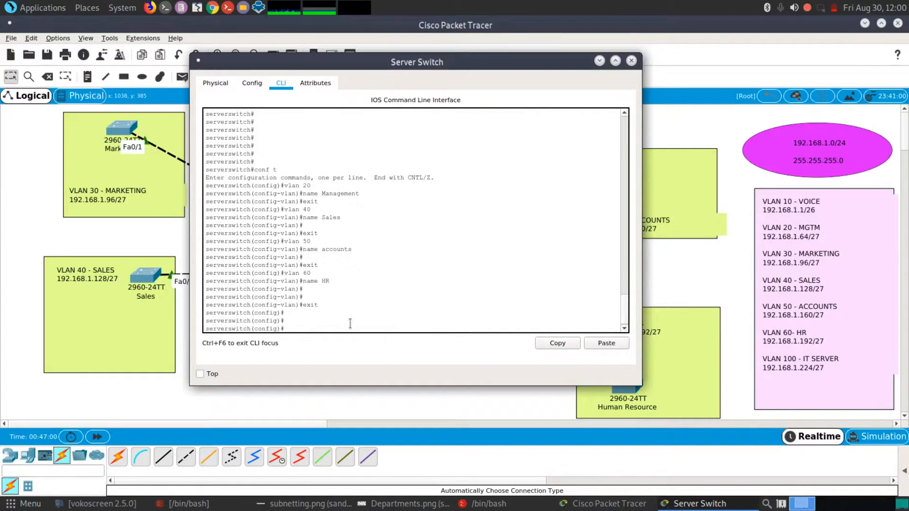
- Create VLAN 100 on the Server Switch and name it IT_Server
type("vlan 100")
key("Return")
type("name ")
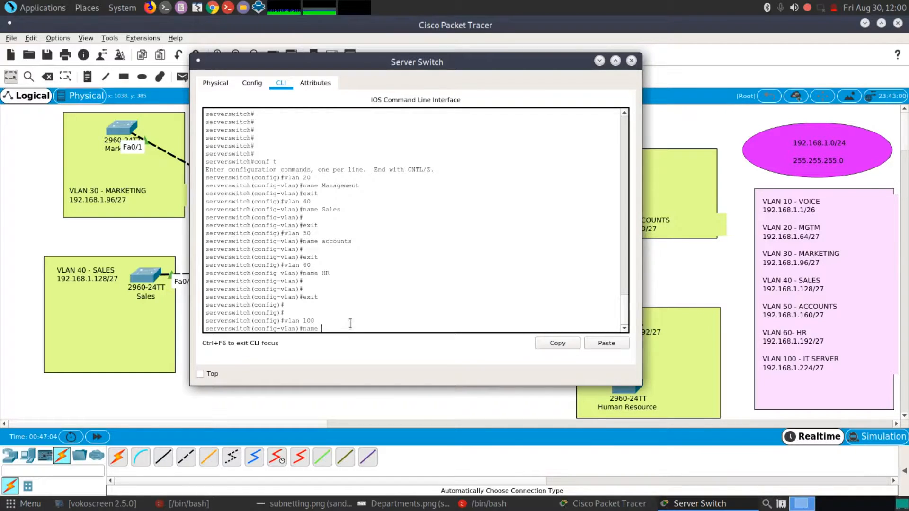
type("IT")
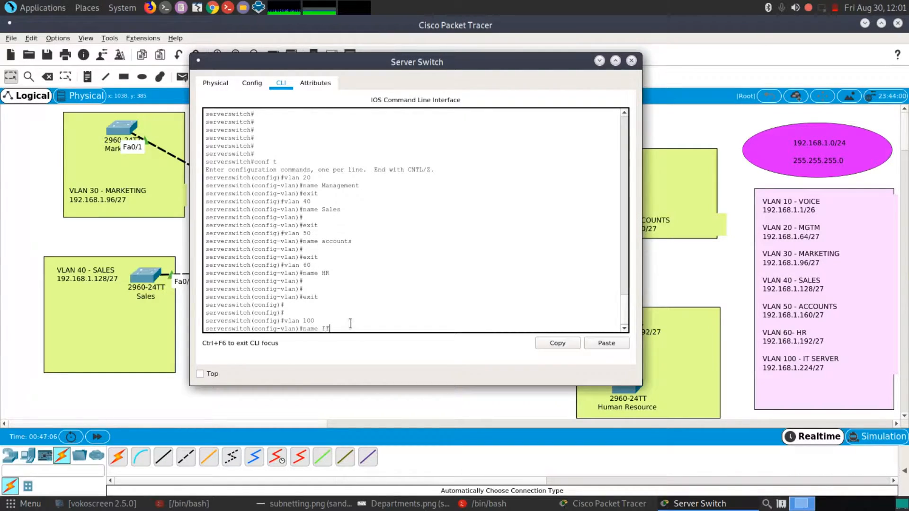
type(" S")
key("BackSpace")
type("t")
key("BackSpace")
type("T_Server")
key("Return")
key("Return")
key("Return")
key("Return")
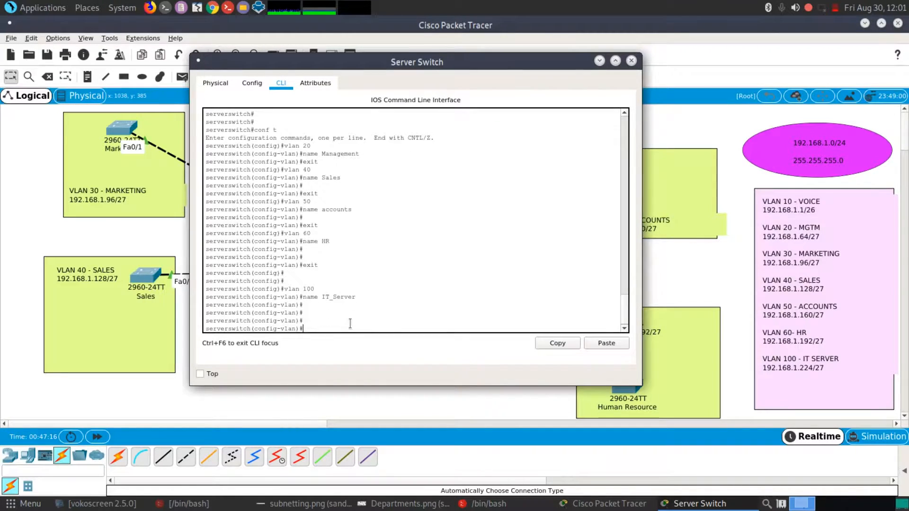
- End the Server Switch's configuration session at the privileged prompt and close its window
key("ctrl+z")
key("Return")
key("Return")
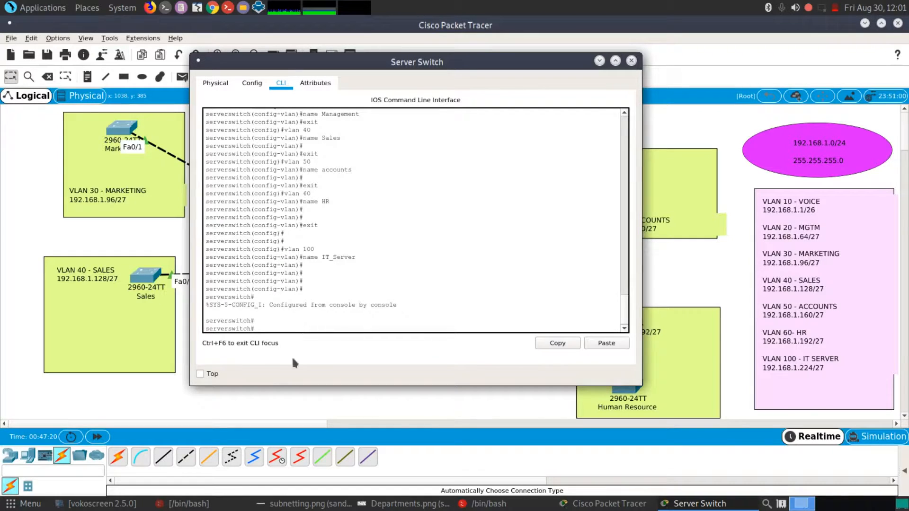
left_click_drag(464, 62, 484, 79)
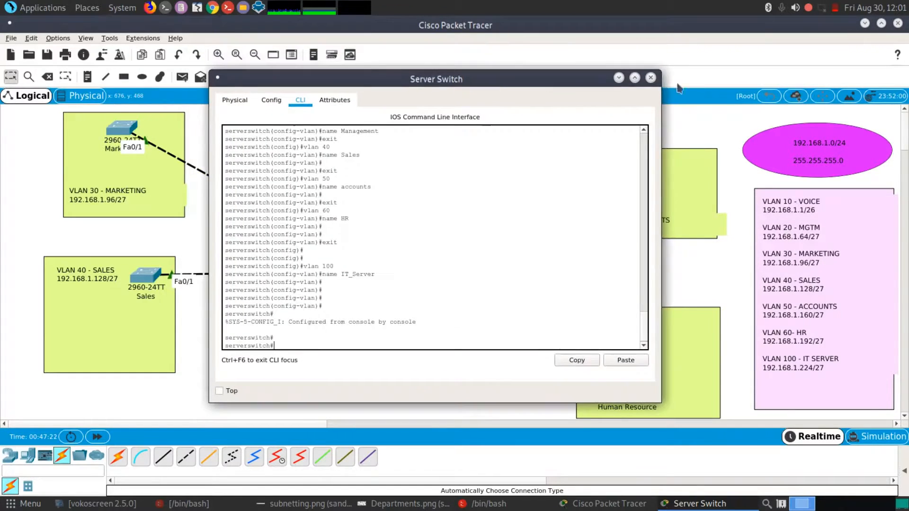
left_click(651, 78)
- Open the Human Resource switch's command line in a widened window and leave interface configuration for the privileged prompt
left_click(631, 374)
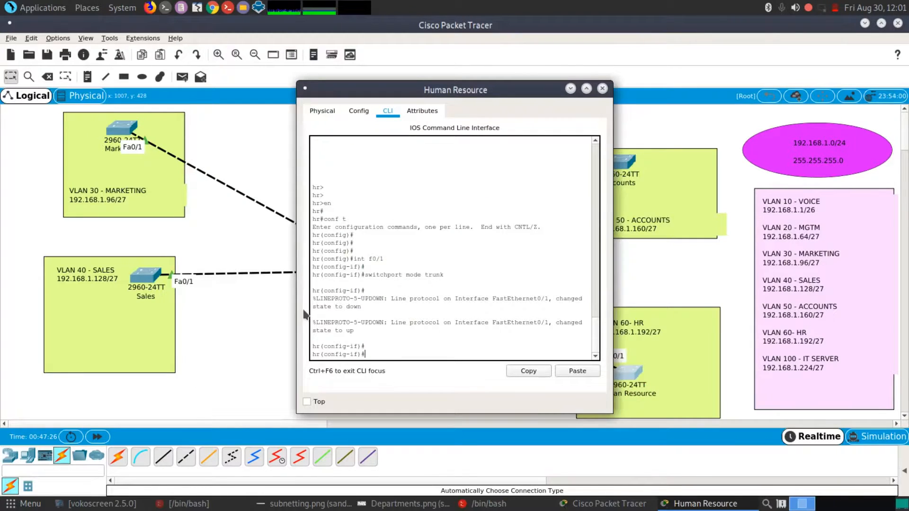
left_click_drag(303, 312, 79, 310)
left_click(332, 90)
left_click_drag(335, 90, 395, 79)
key("Return")
key("Return")
key("Return")
type("exit")
key("Return")
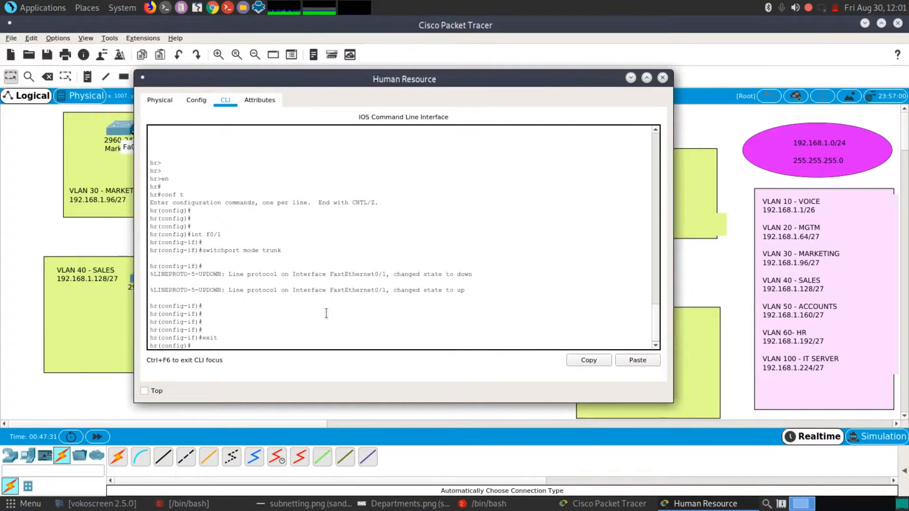
key("ctrl+z")
key("Return")
key("Return")
key("Return")
key("Return")
- Run "sh vlan" on the Human Resource switch, highlight the entries for VLANs 20 to 100, and close the window
type("sh vlan")
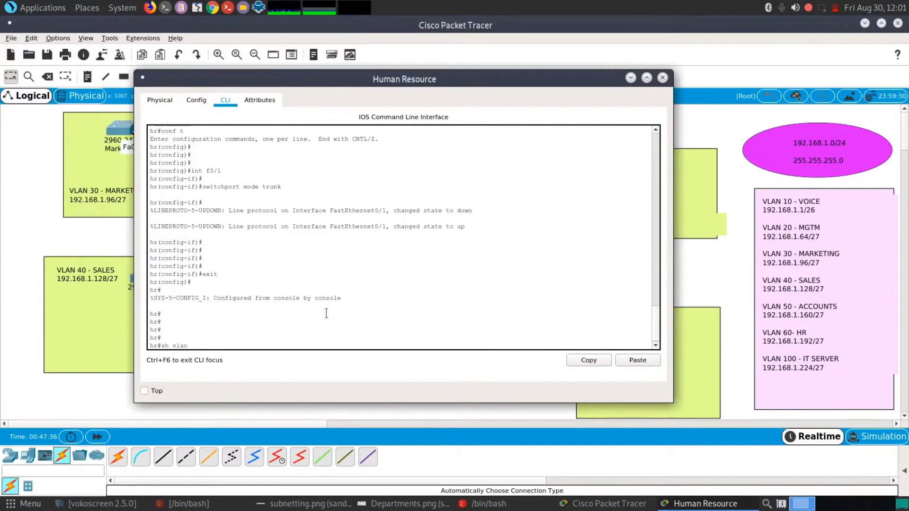
key("Return")
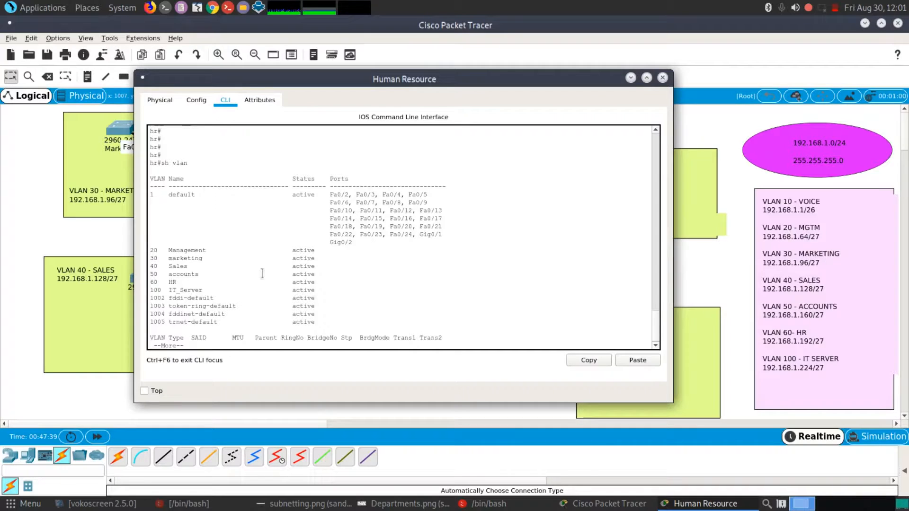
left_click_drag(162, 290, 144, 248)
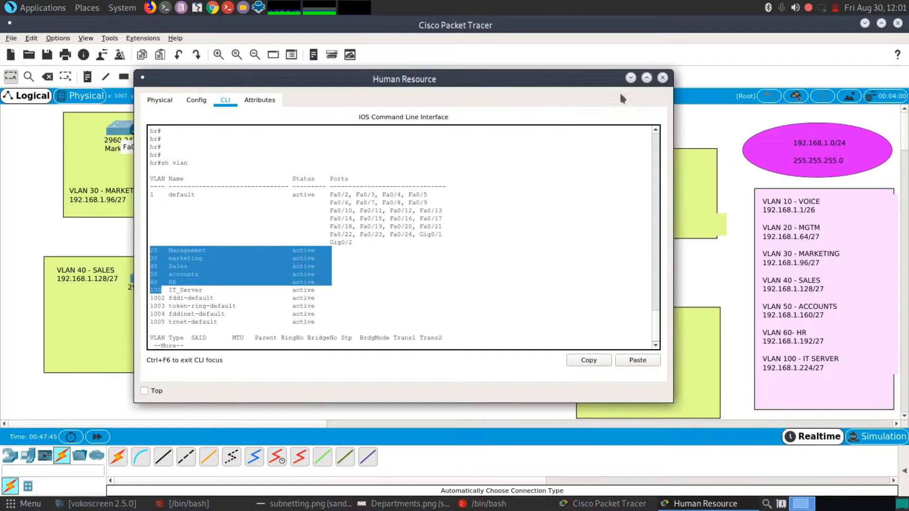
left_click(662, 77)
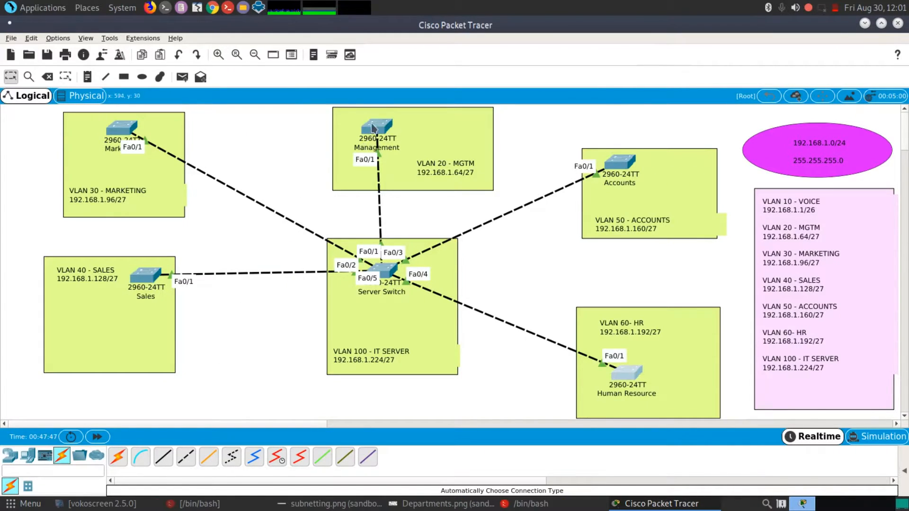
- Open the Management switch's command line and leave interface configuration for the privileged prompt
left_click(372, 124)
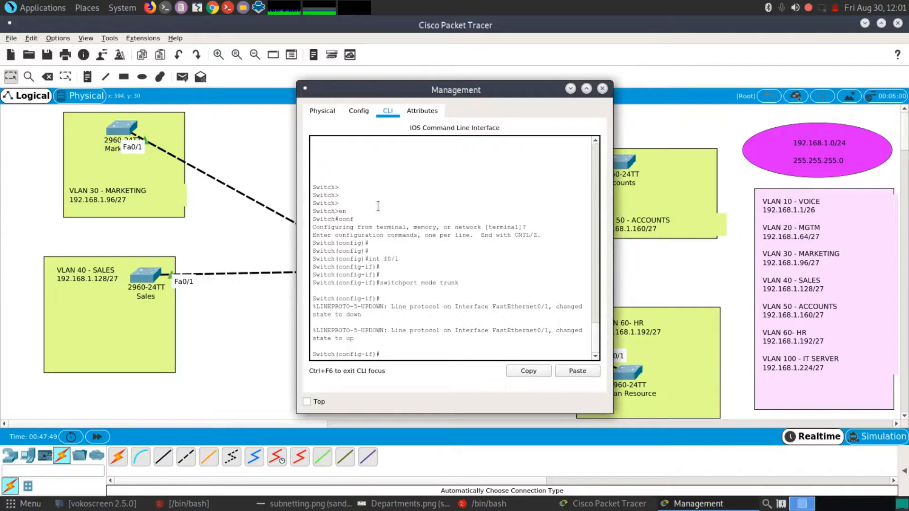
key("ctrl+z")
key("Return")
key("Return")
key("Return")
- Show the VLAN table on the Management switch, highlight the entries for VLANs 20 to 100, and close the window
type("show vlan")
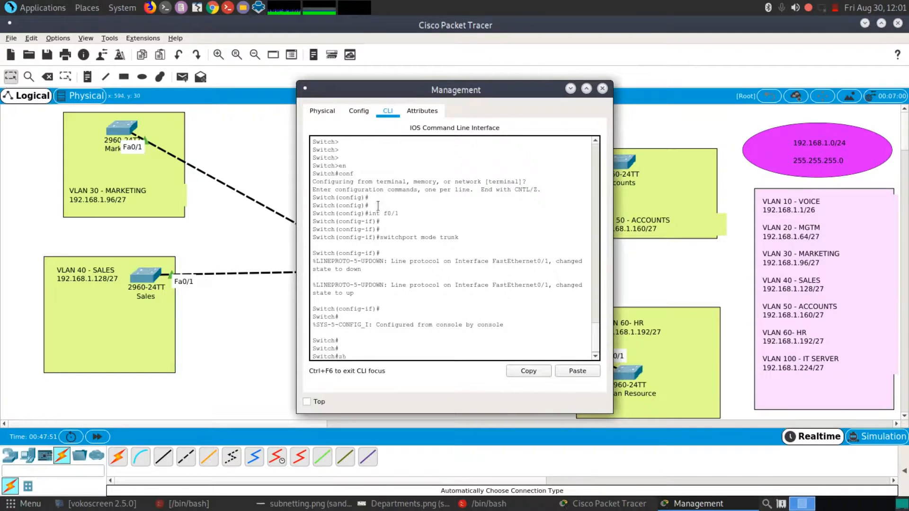
key("Return")
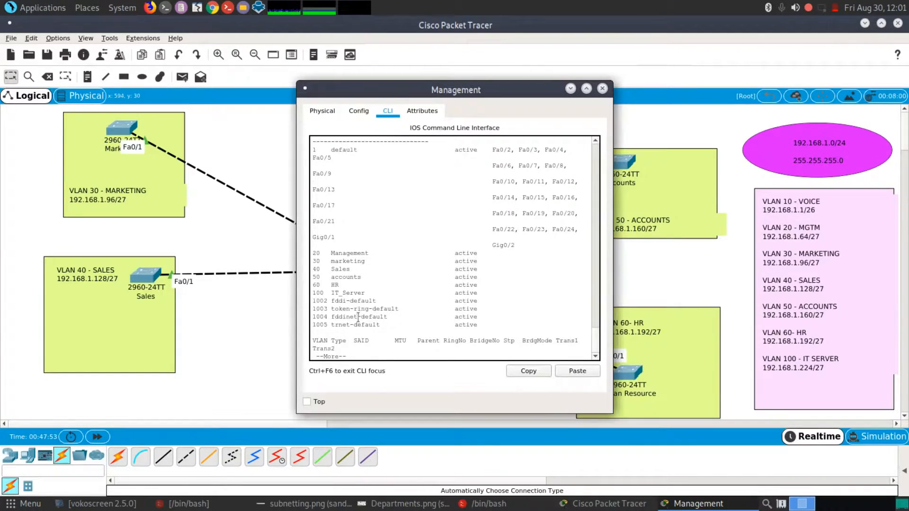
left_click(373, 291)
left_click_drag(373, 291, 313, 251)
left_click(602, 89)
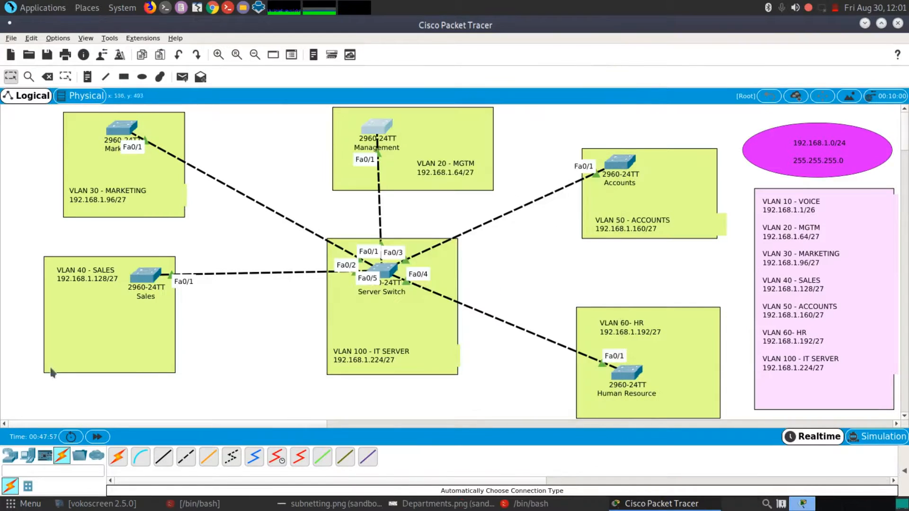
- Run "sho vl" on the Sales switch to display its VLAN table, and close the window
left_click(146, 277)
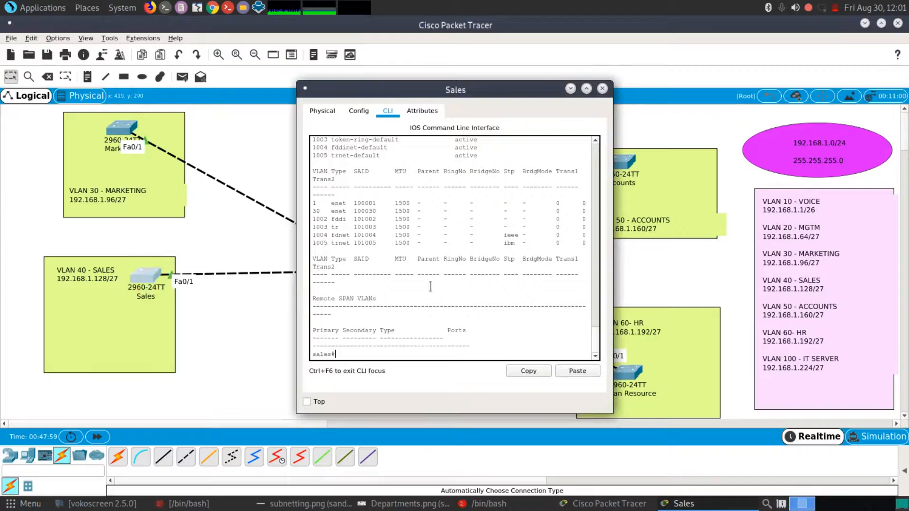
key("Return")
key("Return")
key("Return")
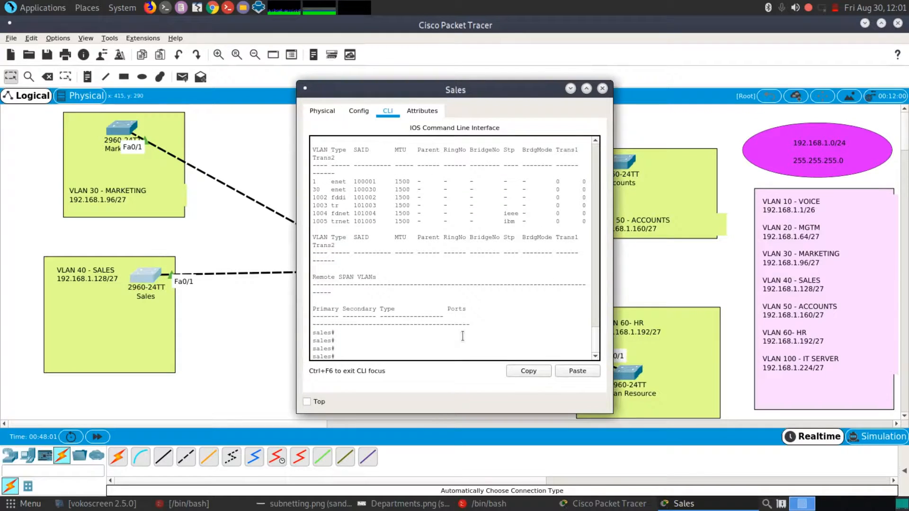
type("h")
key("BackSpace")
type("sho ")
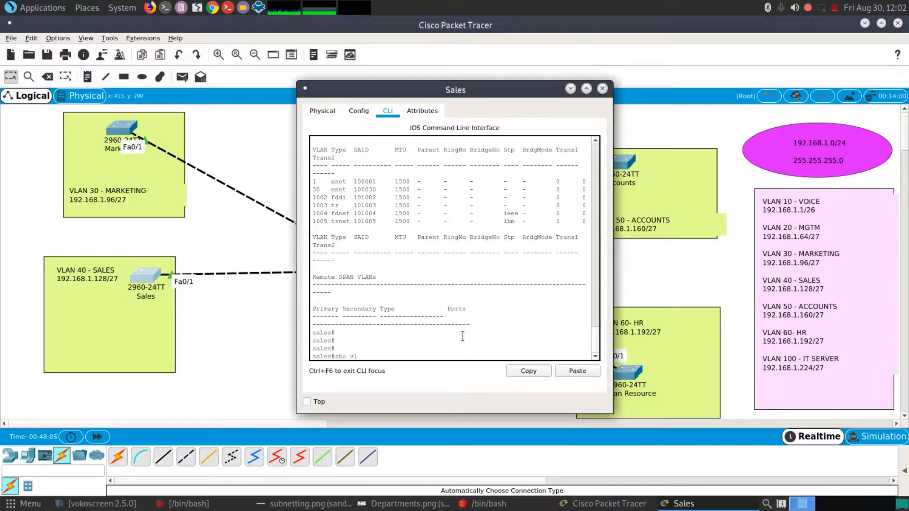
type("vl")
key("Return")
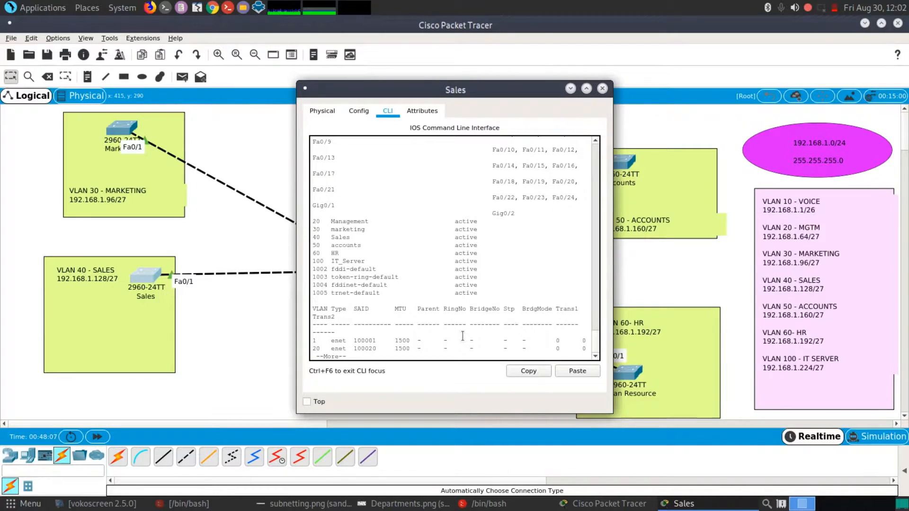
left_click(602, 89)
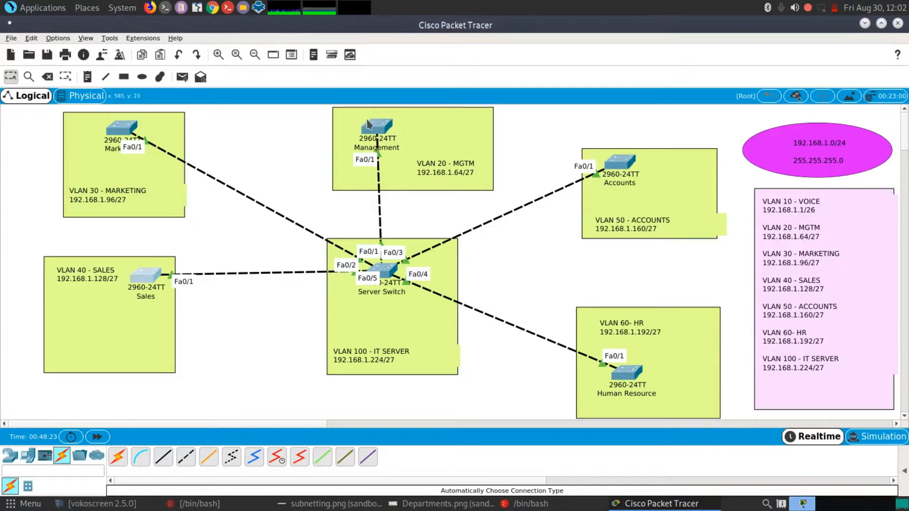
- Run "sh vtp status" on the Server Switch, highlight the VTP Version line, and close the window
mouse_move(374, 131)
double_click(385, 271)
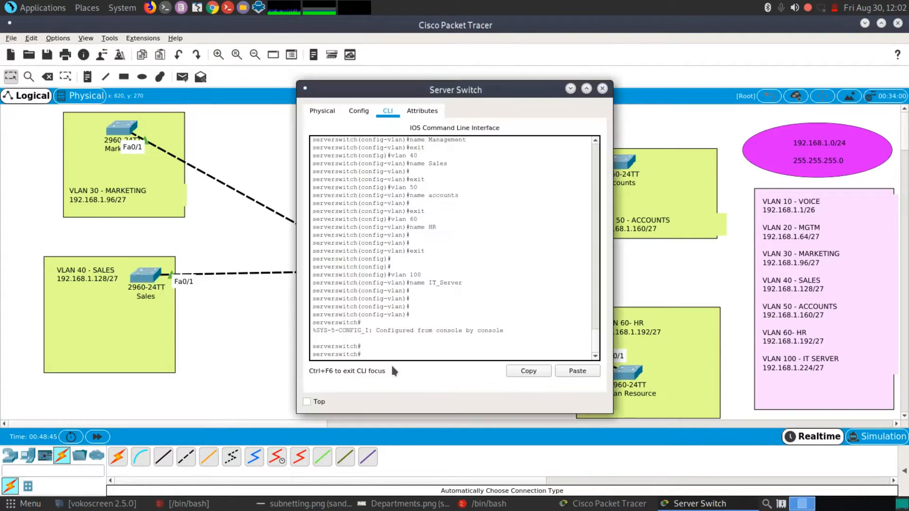
key("Return")
key("Return")
key("Return")
key("Return")
type("sh")
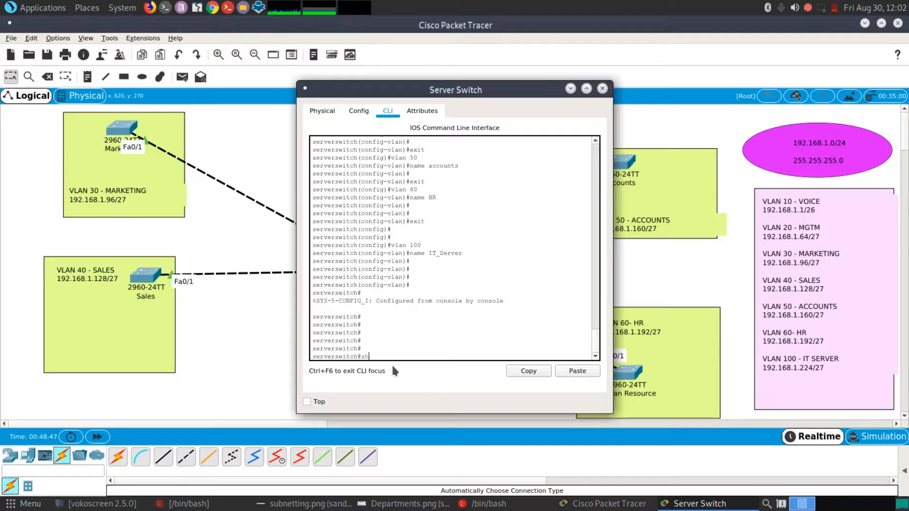
type(" vtp status")
key("Return")
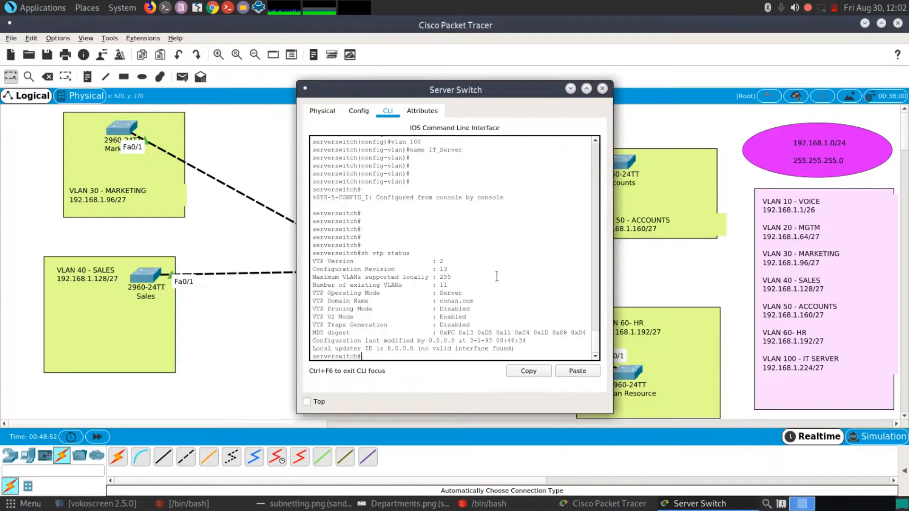
left_click(438, 258)
left_click_drag(438, 258, 308, 263)
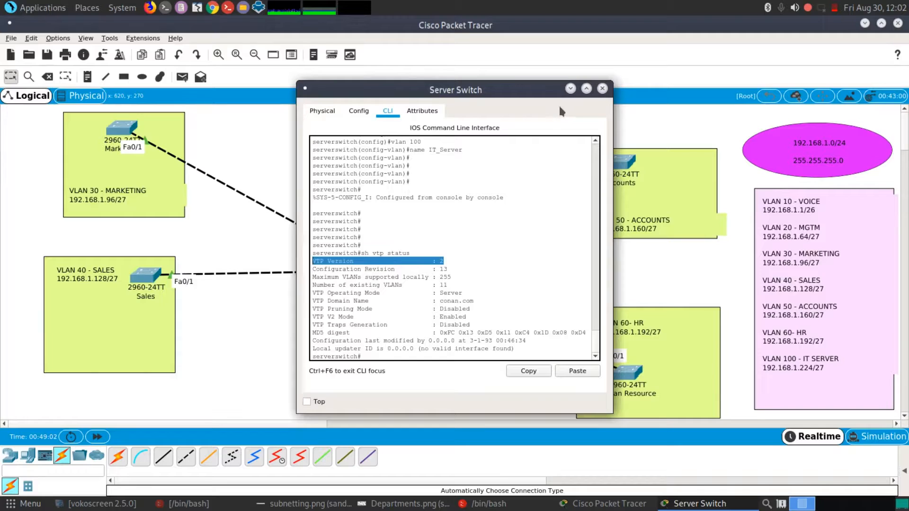
left_click(602, 89)
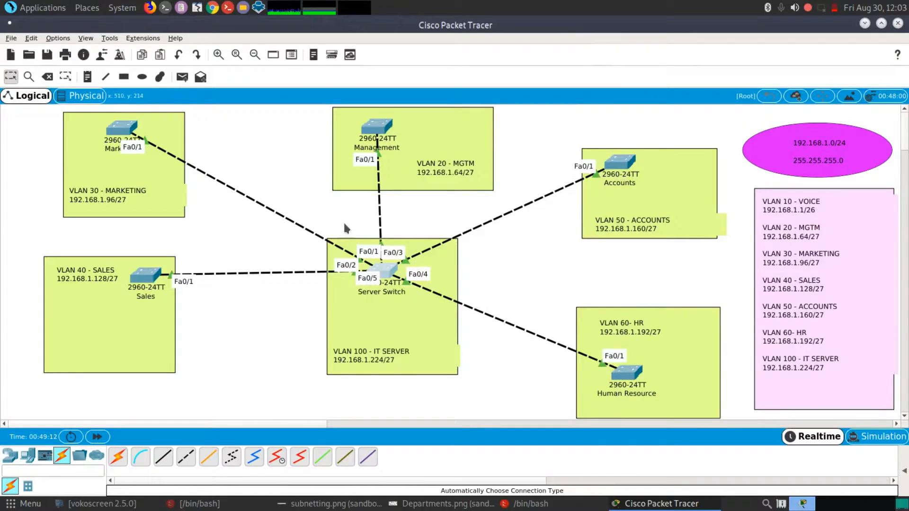
- Shift the Management and Accounts switches slightly within their department boxes
left_click(373, 128)
left_click_drag(373, 131, 362, 132)
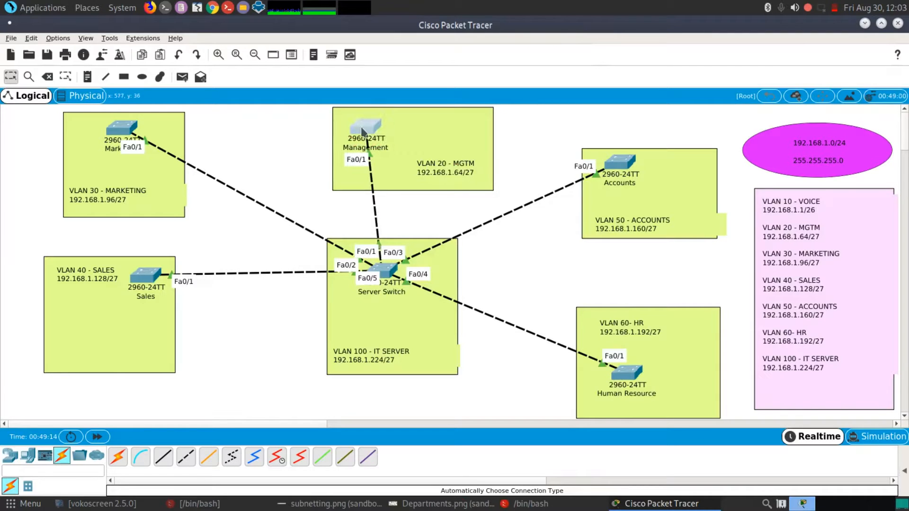
left_click(362, 131)
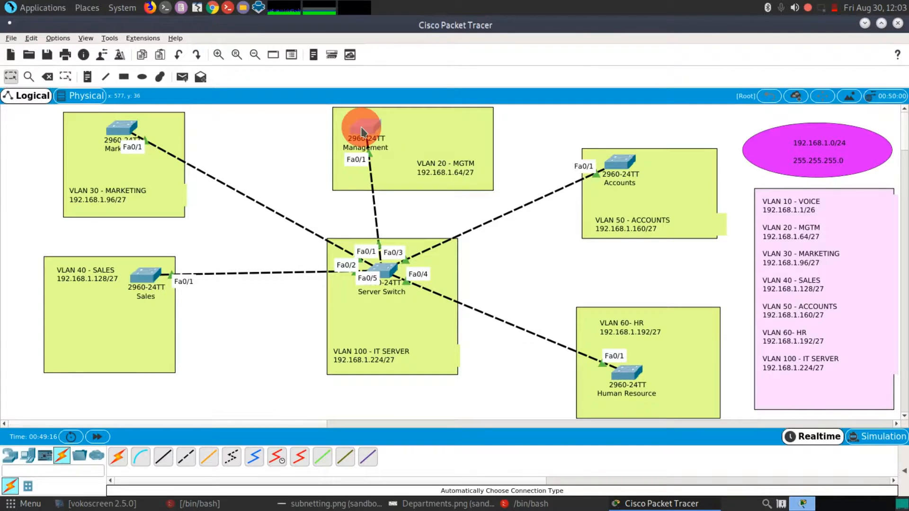
left_click_drag(362, 128, 361, 125)
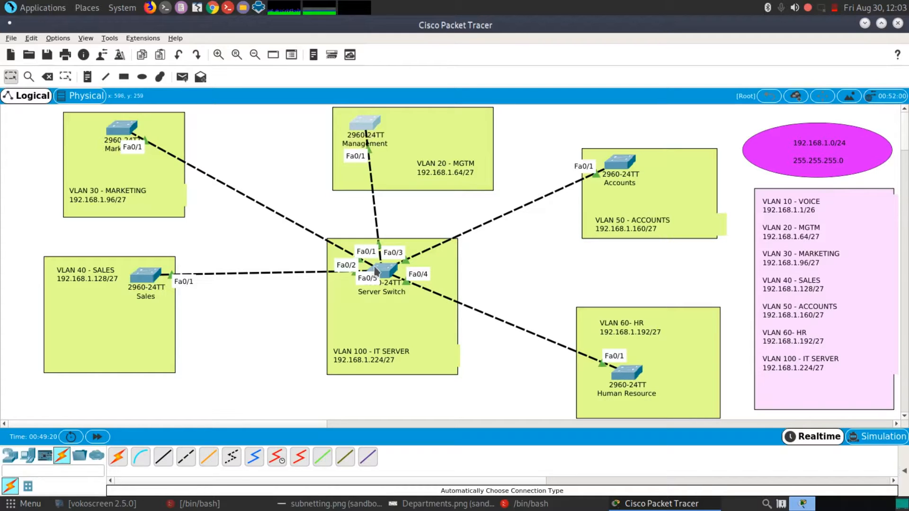
mouse_move(376, 271)
left_click_drag(628, 168, 647, 173)
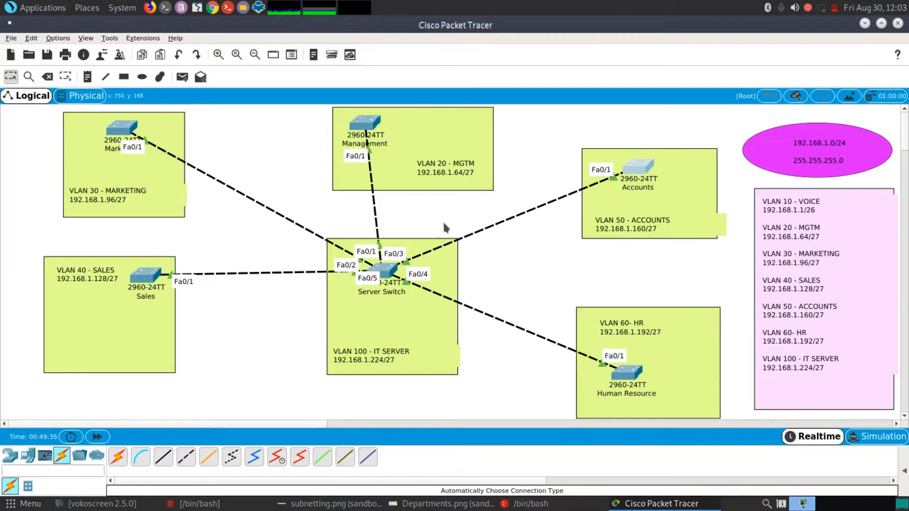
left_click_drag(371, 121, 380, 122)
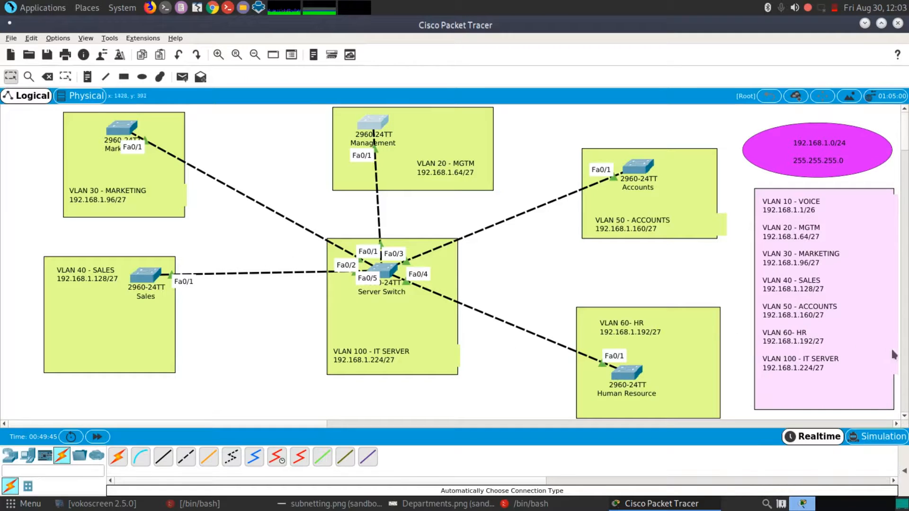
- Open the Marketing switch's command line and leave the paged VLAN listing for the privileged prompt
left_click(129, 138)
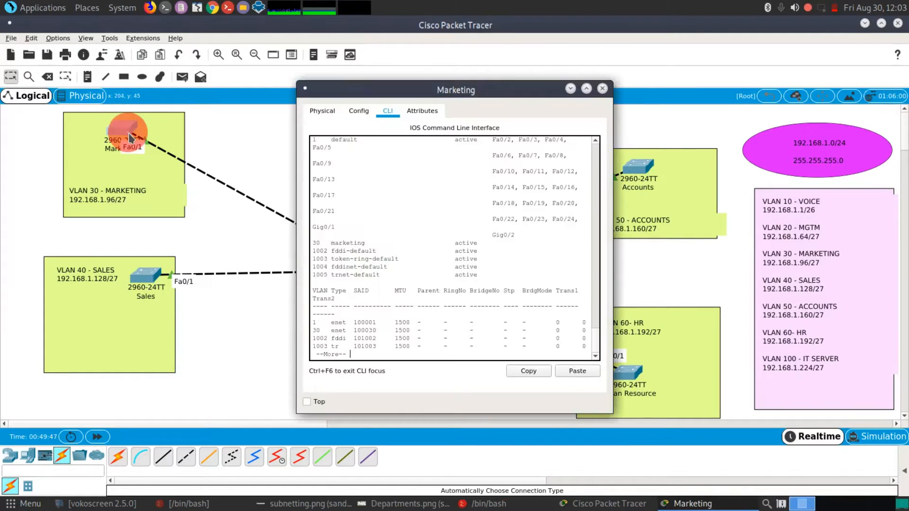
key("Return")
key("Return")
key("Return")
key("Return")
key("Return")
key("Return")
key("Return")
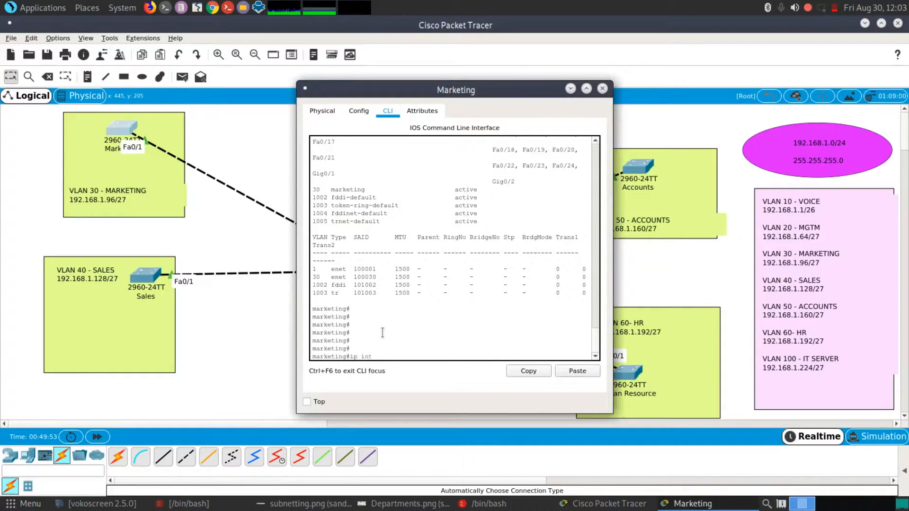
- Run "sh ip int br" on the Marketing switch in a widened window, page to the end, and highlight the Vlan1 entry
key("BackSpace")
key("BackSpace")
key("BackSpace")
type("p")
key("Return")
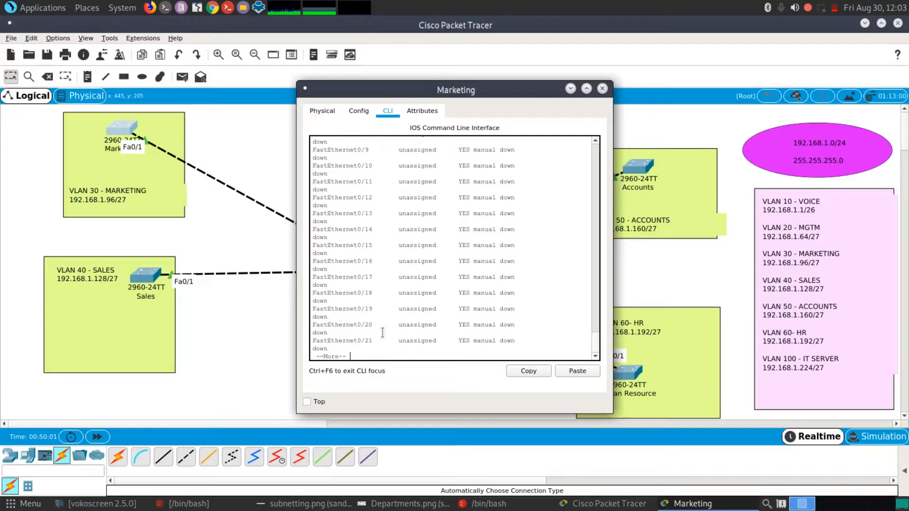
left_click_drag(297, 211, 44, 210)
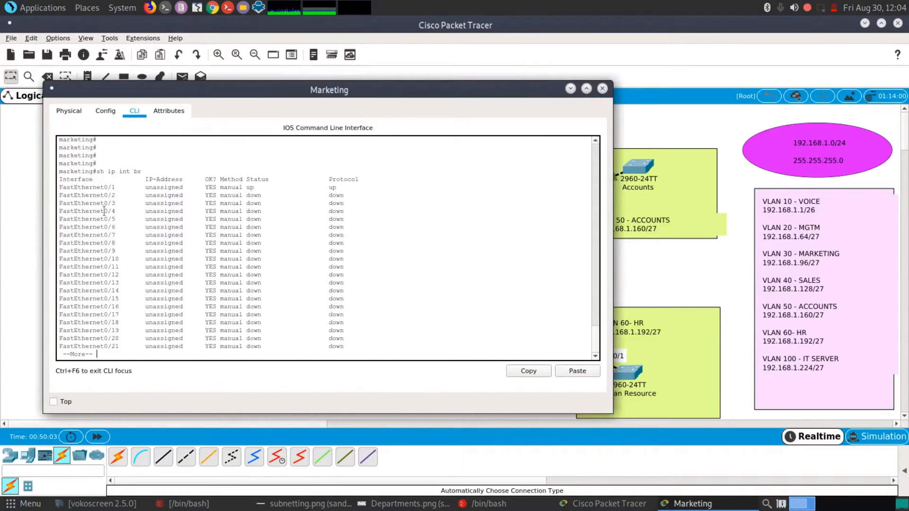
key("space")
key("Return")
key("Return")
key("Return")
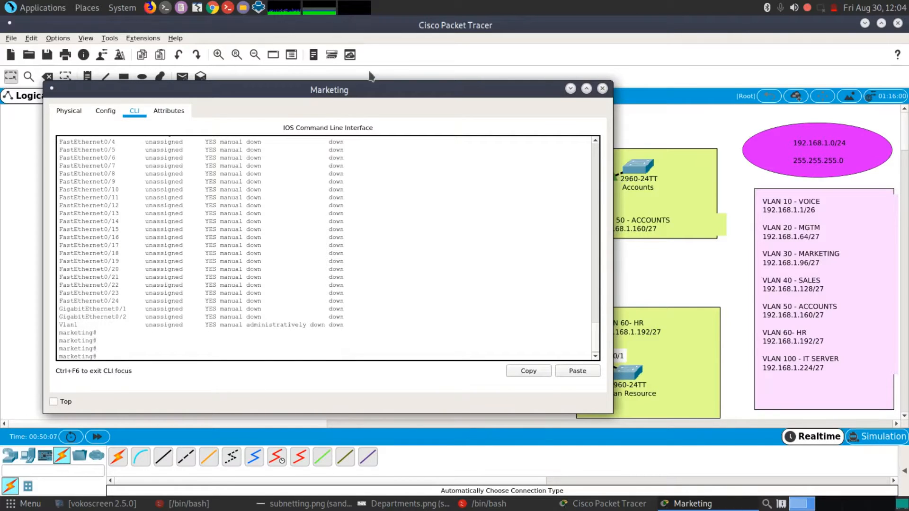
left_click_drag(366, 92, 446, 87)
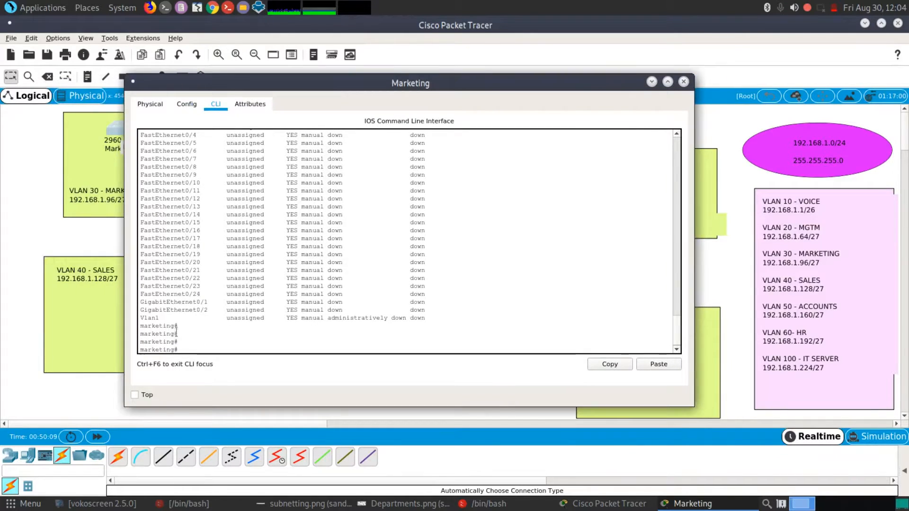
double_click(158, 318)
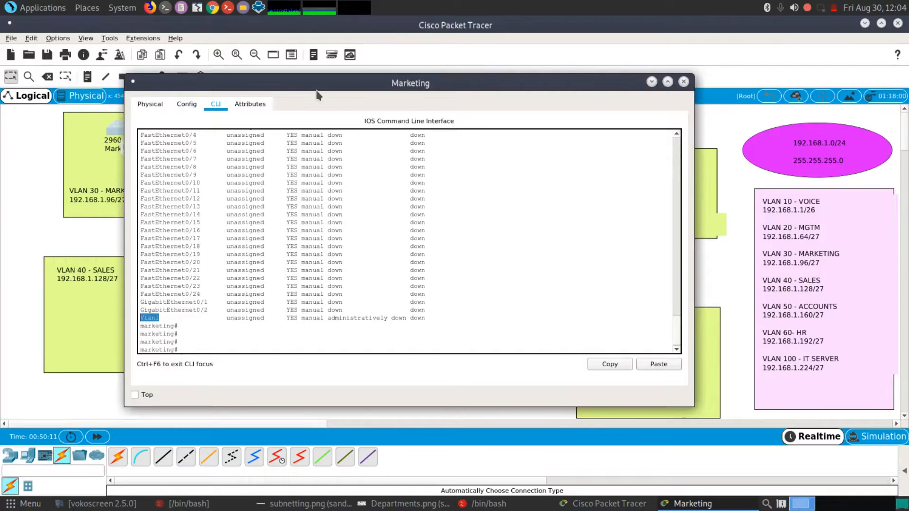
- Enter global configuration on the Marketing switch and create the VLAN 30 interface with "int vlan 30"
type("conf")
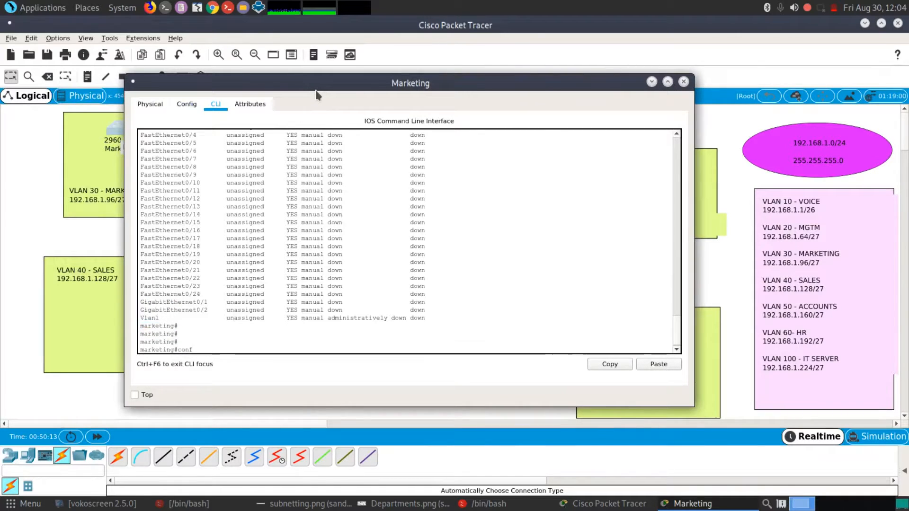
type(" t")
key("Return")
type("int vlan")
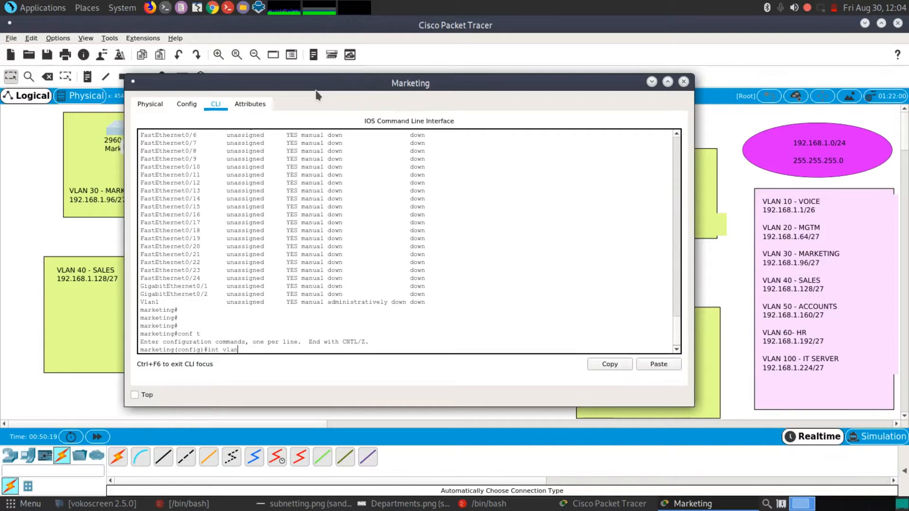
left_click_drag(320, 84, 379, 84)
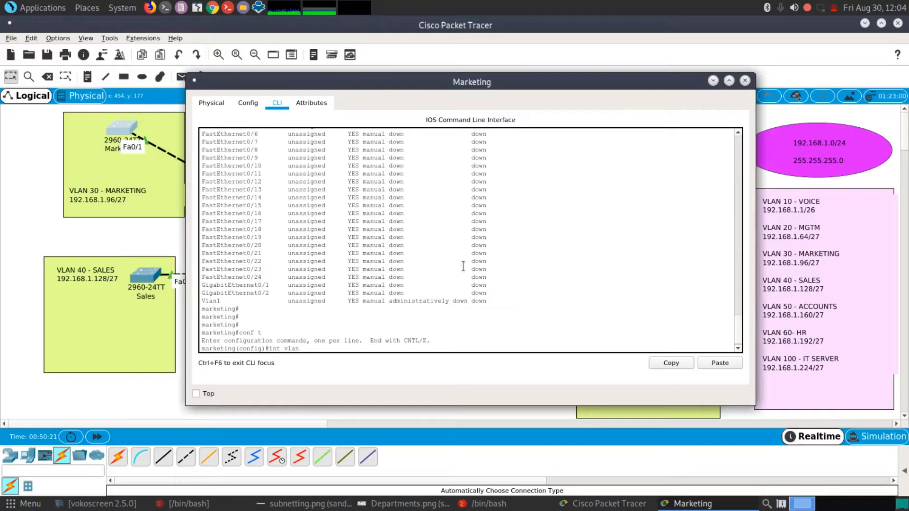
type("30")
key("Return")
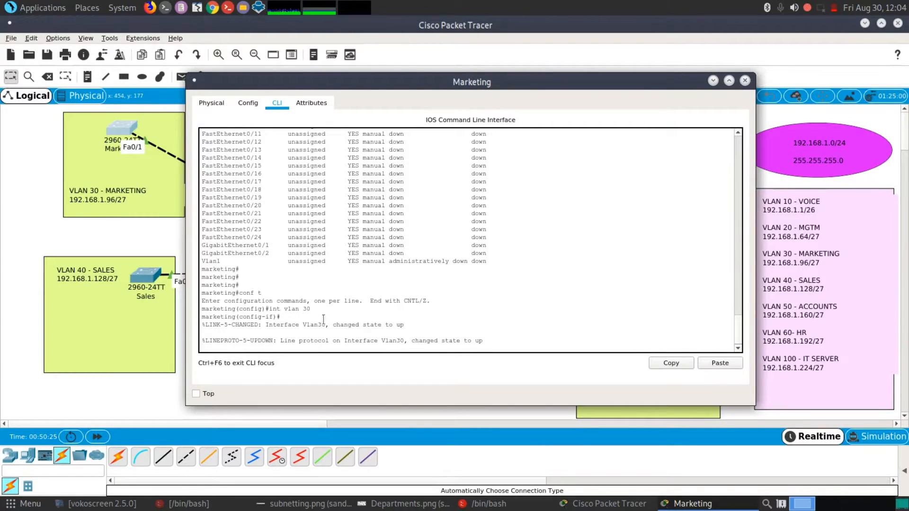
- Highlight the state-change messages for the Vlan30 interface and bring back a clean interface configuration prompt
left_click_drag(397, 326, 276, 327)
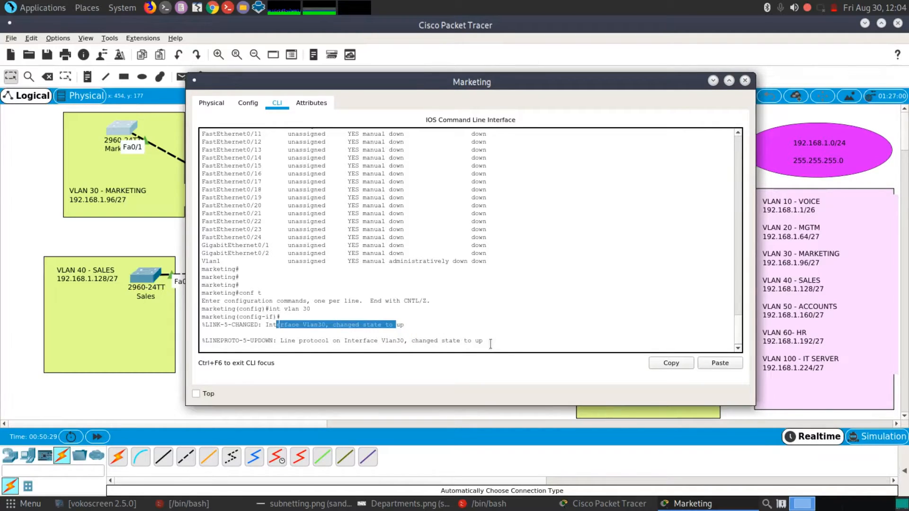
left_click_drag(491, 345, 243, 335)
key("Return")
key("Return")
key("Return")
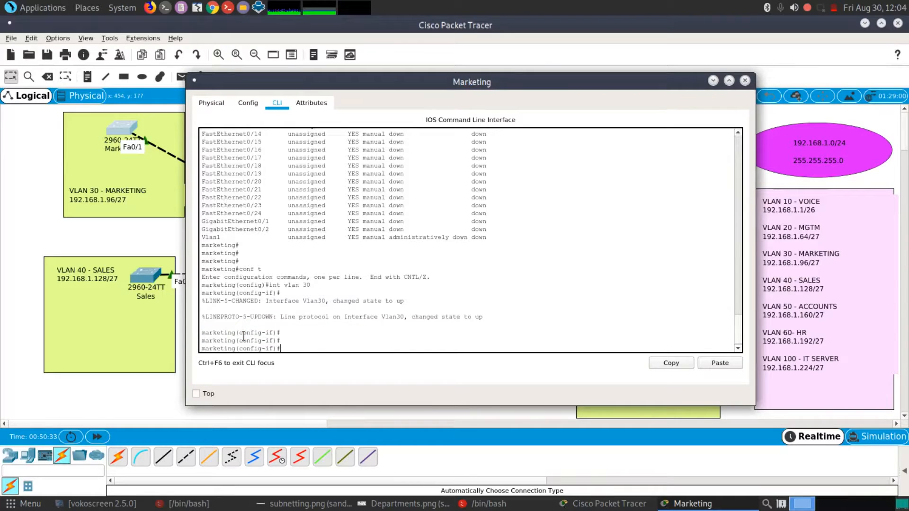
- Leave configuration mode on the Marketing switch and list the brief IP interface summary through to its end
key("ctrl+z")
type("sh vlan")
key("Down")
key("Return")
key("Return")
key("Return")
key("Return")
key("Return")
key("Return")
key("Return")
key("Return")
key("Return")
key("Return")
key("Return")
key("Return")
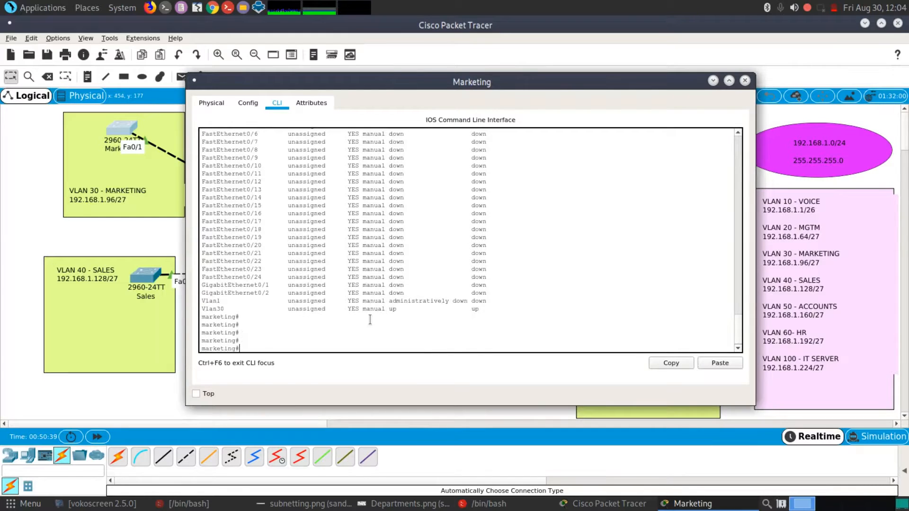
- Highlight the Vlan30 entry in the interface summary and close the Marketing switch's window
left_click_drag(203, 311, 376, 314)
left_click(496, 308)
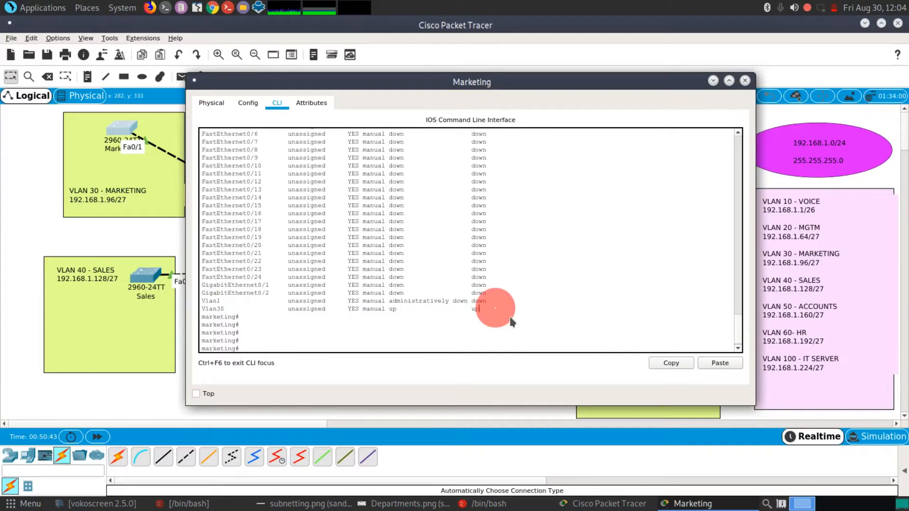
left_click(288, 347)
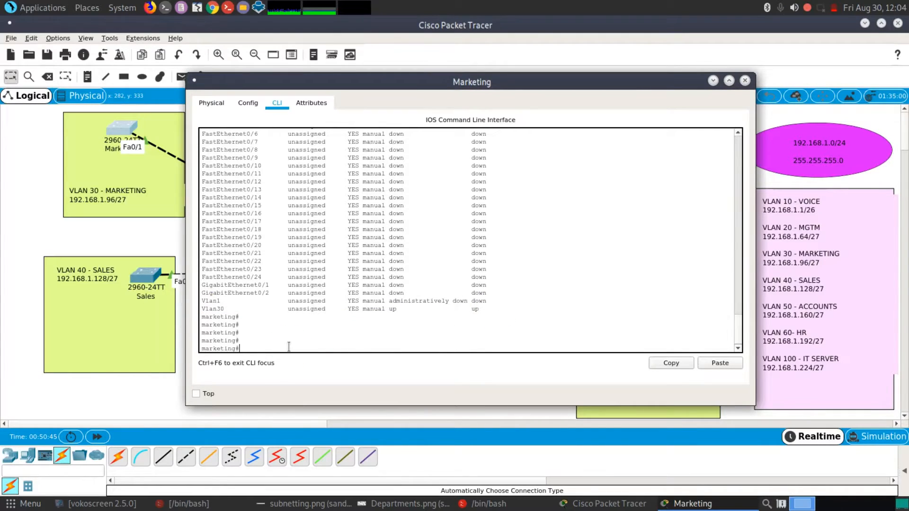
left_click(744, 81)
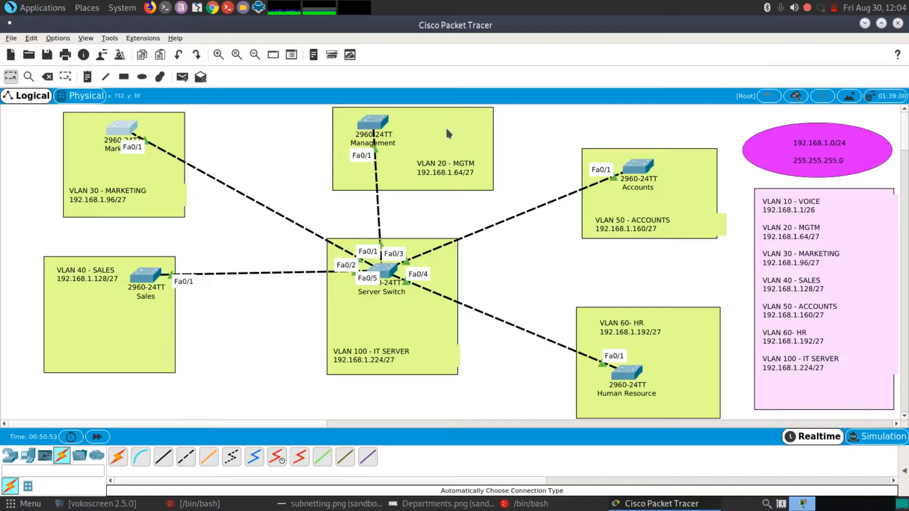
- Reposition the Management switch and the Server Switch within their boxes, and show the end device models for placement
left_click_drag(365, 125, 372, 124)
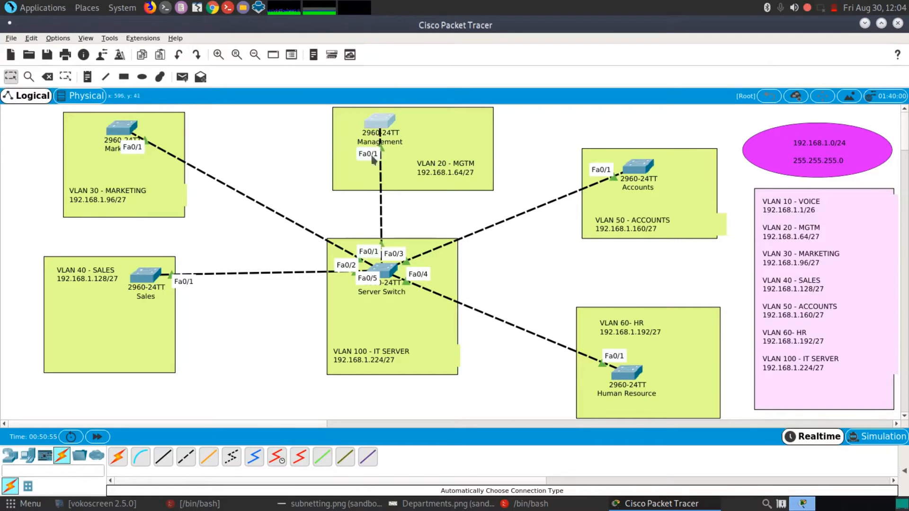
left_click_drag(386, 274, 358, 256)
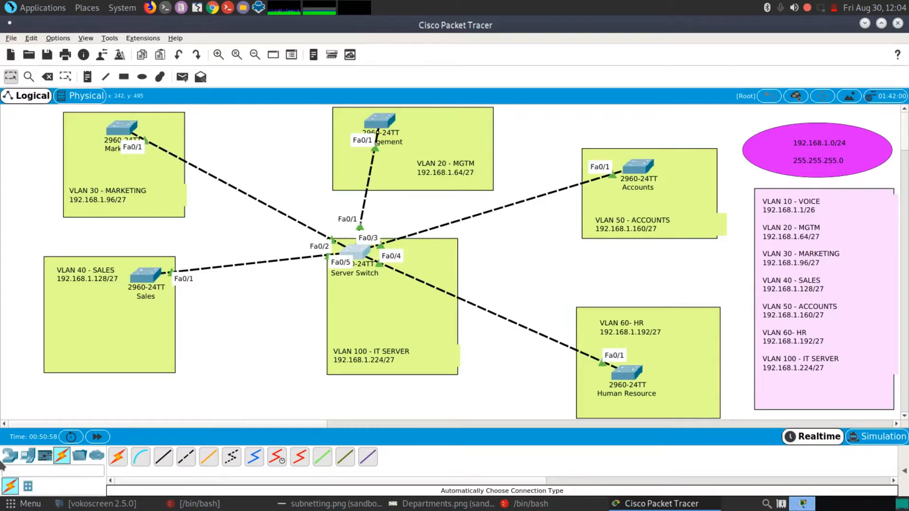
left_click(30, 457)
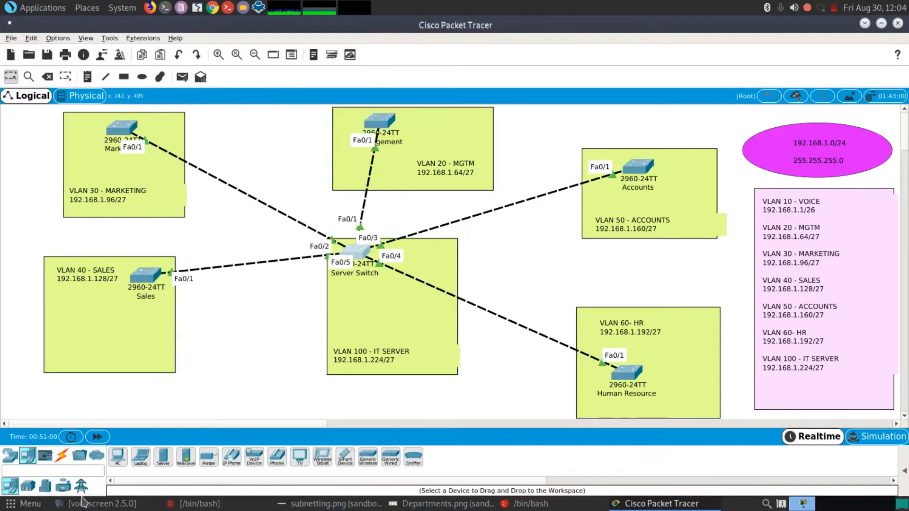
- Place a PC in the VLAN 100 IT Server box and shift the box's VLAN label aside to make room
left_click_drag(118, 457, 381, 322)
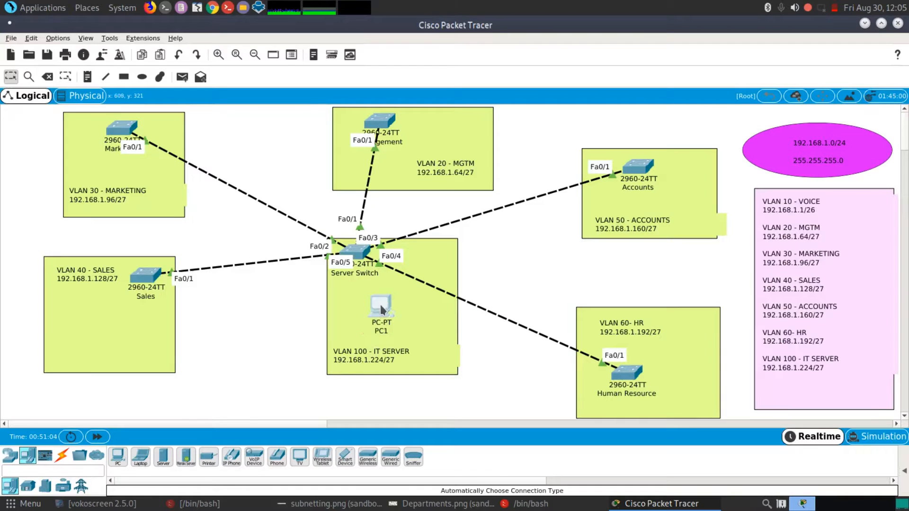
double_click(387, 329)
left_click(426, 339)
left_click_drag(377, 304, 363, 315)
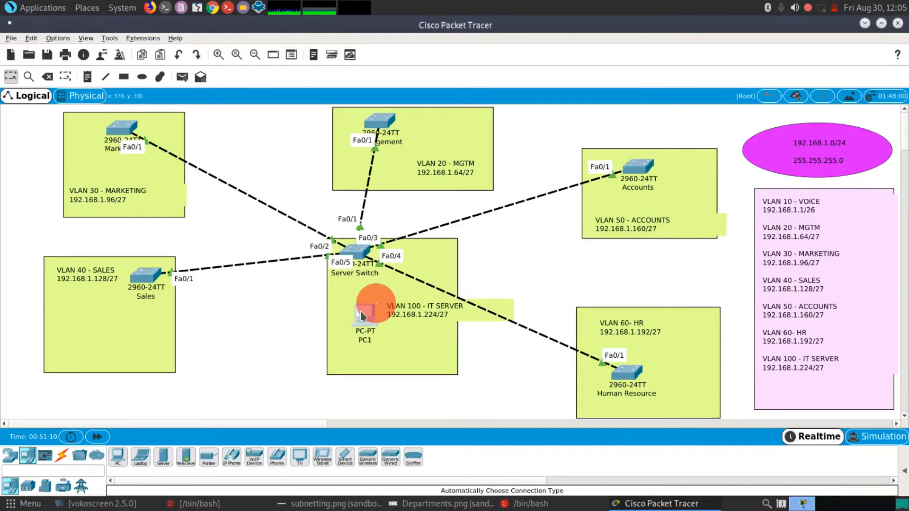
- Change the new PC's display name to "Server Room Computer" and close its window
left_click(362, 315)
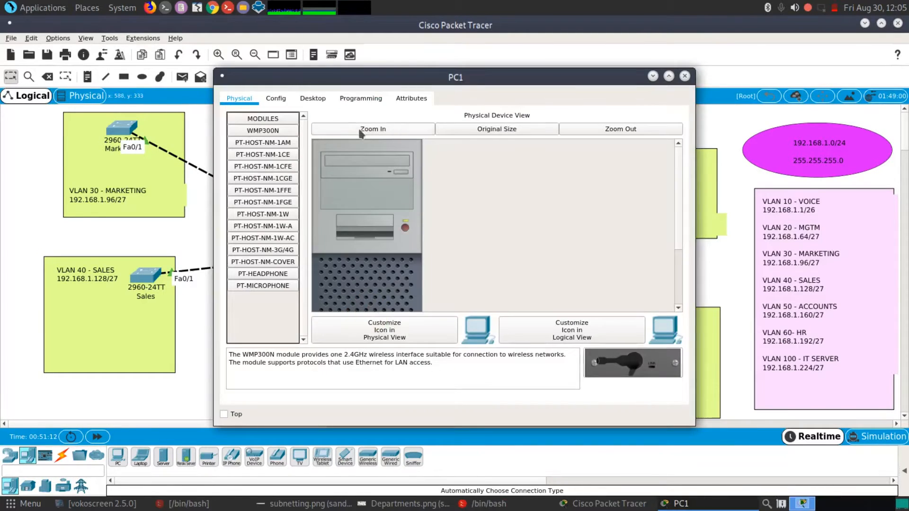
left_click(299, 99)
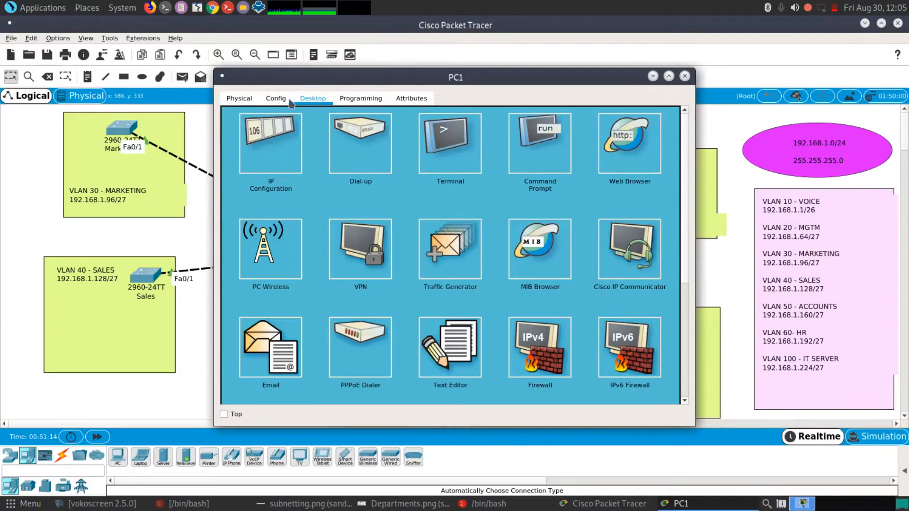
left_click(276, 98)
left_click_drag(396, 149, 319, 150)
type("Server Room Computer")
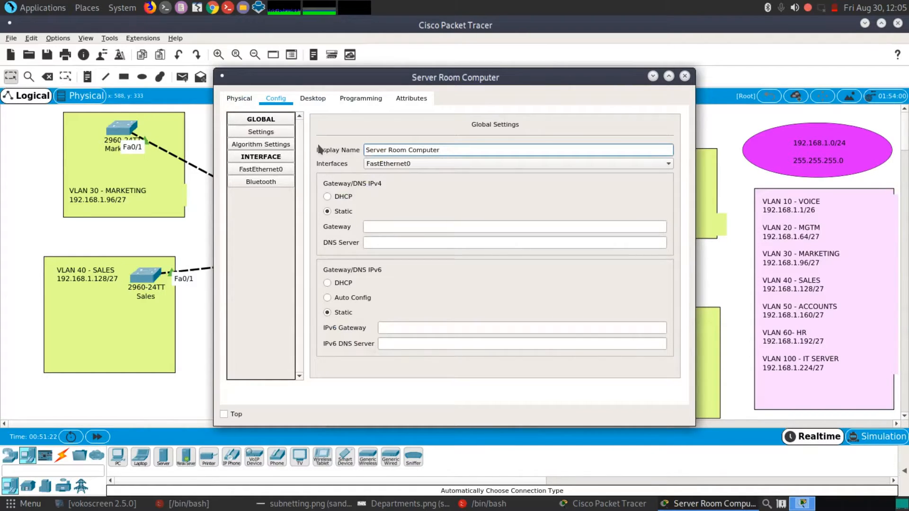
left_click(685, 76)
- Arrange the Server Room Computer below the VLAN 100 - IT SERVER label inside the box
left_click_drag(364, 326, 378, 346)
left_click_drag(410, 310, 356, 300)
left_click_drag(382, 337, 388, 335)
- Reposition the Marketing, Management, Human Resource and Sales switches and the Server Room Computer slightly within their boxes
left_click_drag(122, 133, 127, 141)
left_click_drag(374, 124, 360, 127)
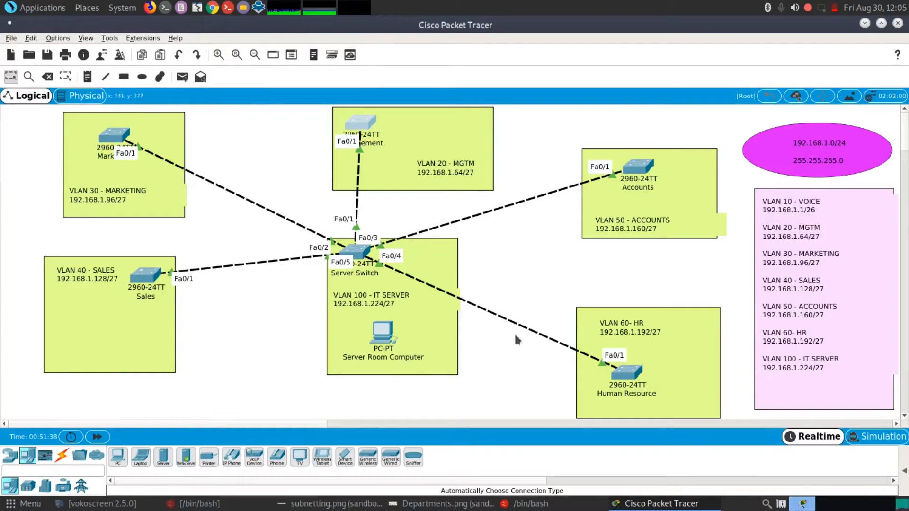
left_click_drag(629, 371, 636, 358)
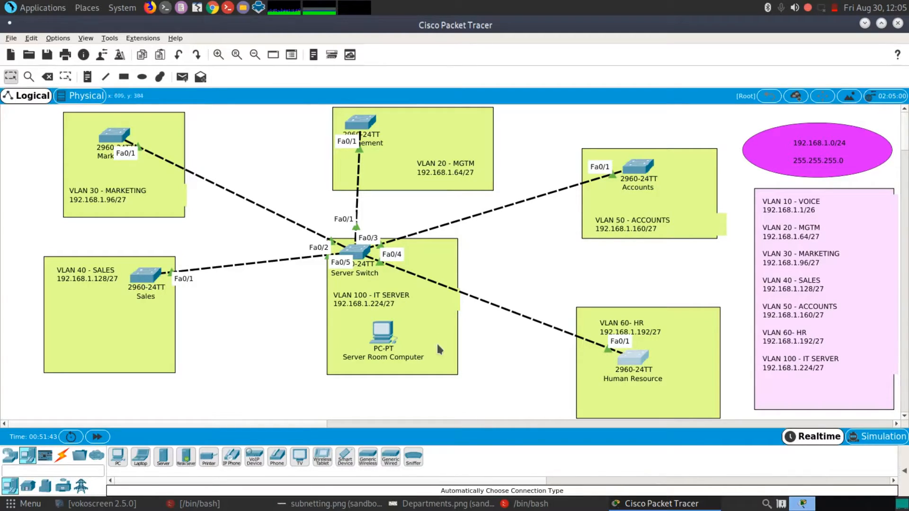
left_click_drag(151, 282, 142, 278)
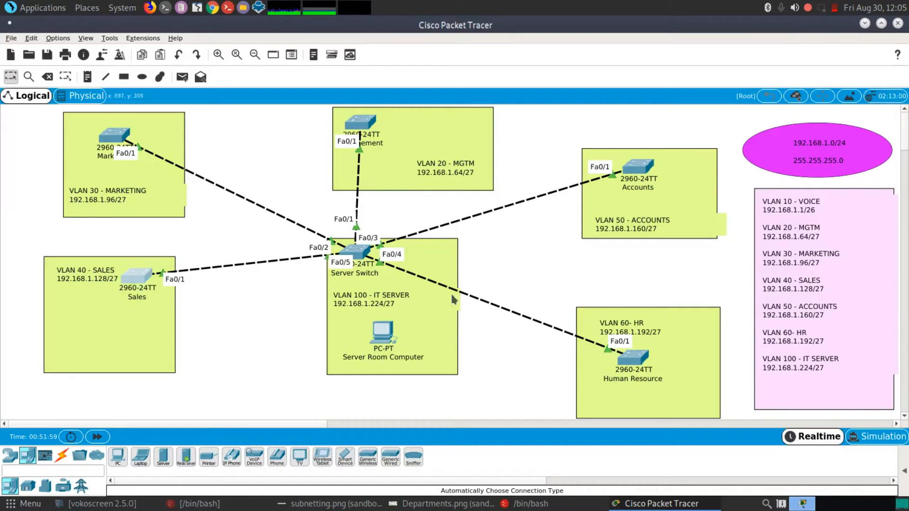
left_click_drag(386, 333, 390, 330)
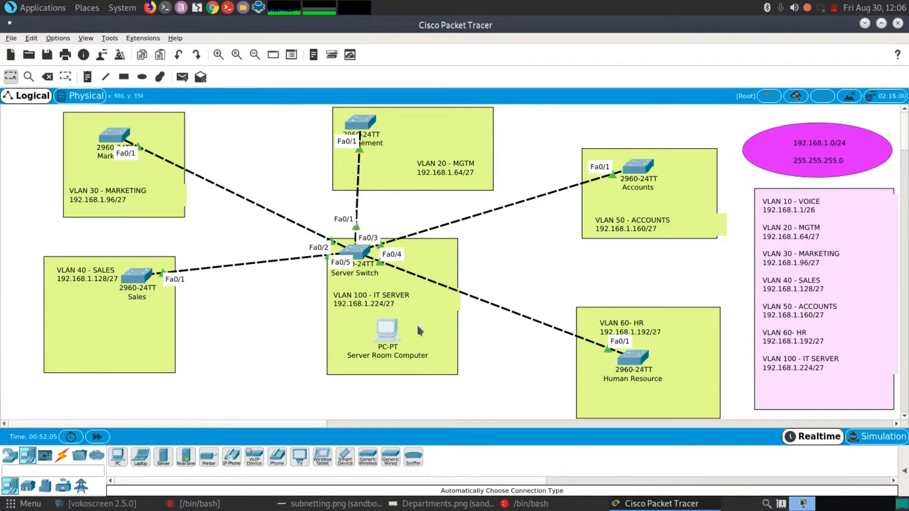
left_click(397, 340)
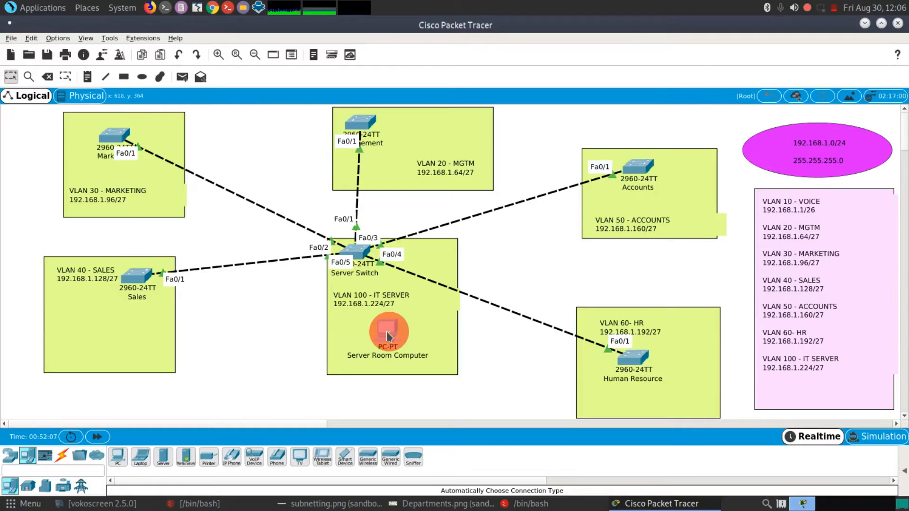
left_click(685, 76)
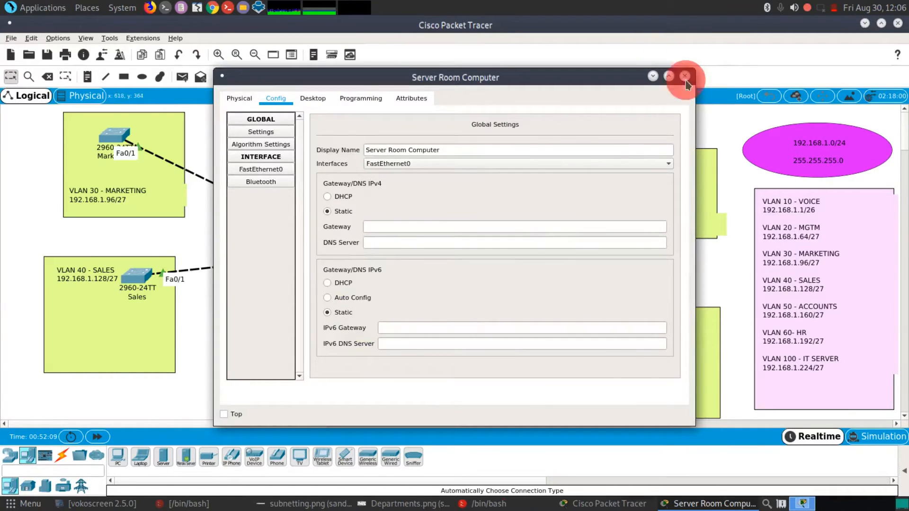
- Switch to the terminal with the task outline and highlight the switch configuration items from hostname through saving configuration
left_click(530, 504)
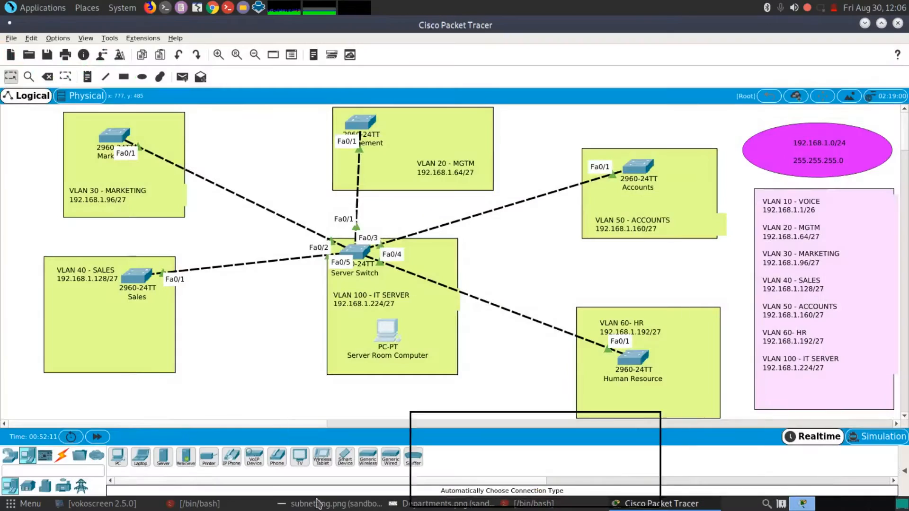
left_click(222, 503)
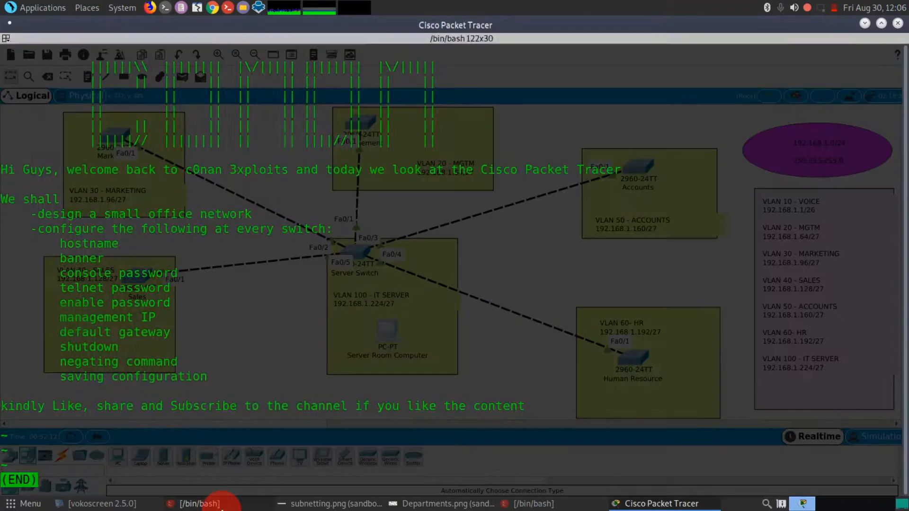
double_click(105, 244)
double_click(85, 259)
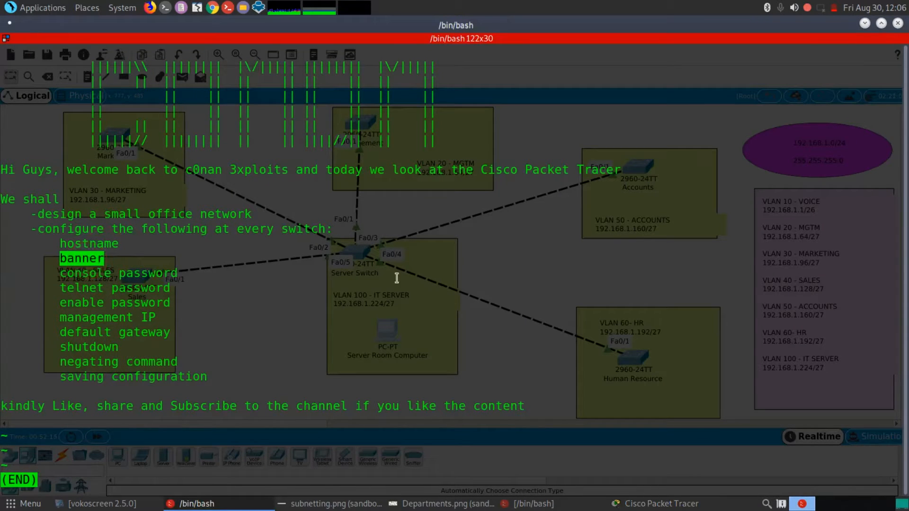
left_click_drag(178, 273, 65, 274)
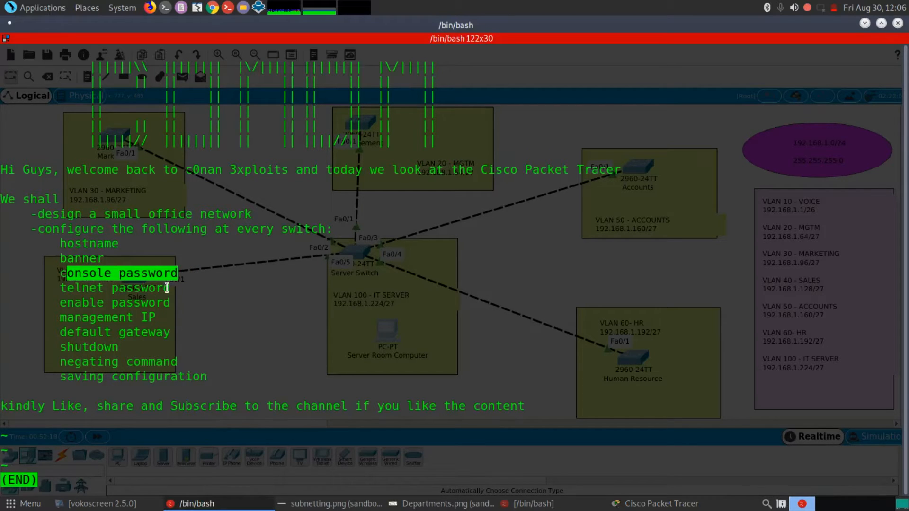
left_click_drag(169, 288, 67, 288)
left_click_drag(170, 303, 67, 304)
left_click_drag(156, 317, 63, 318)
left_click_drag(171, 332, 82, 347)
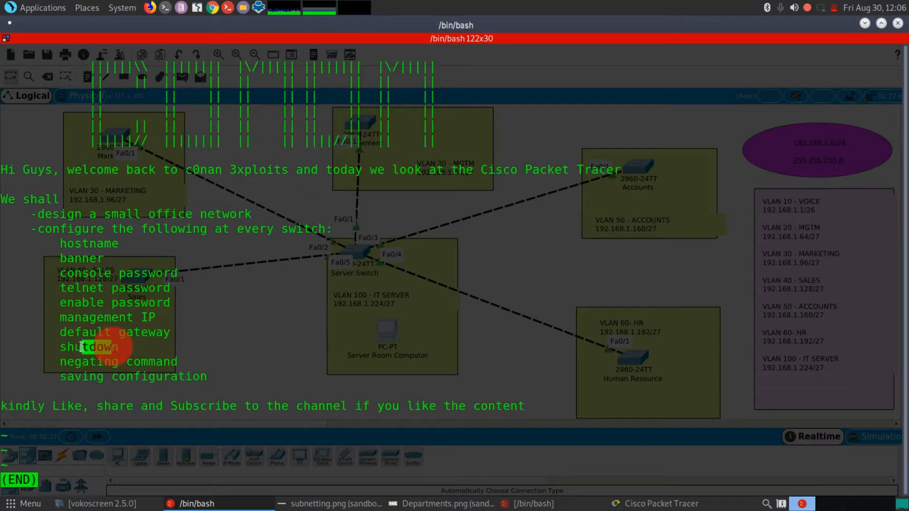
left_click_drag(171, 361, 63, 360)
left_click_drag(207, 377, 59, 376)
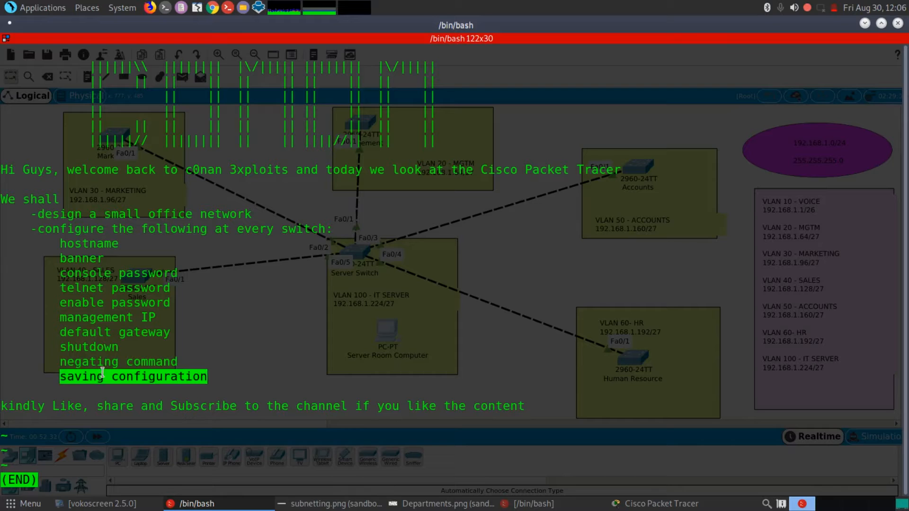
left_click(142, 376)
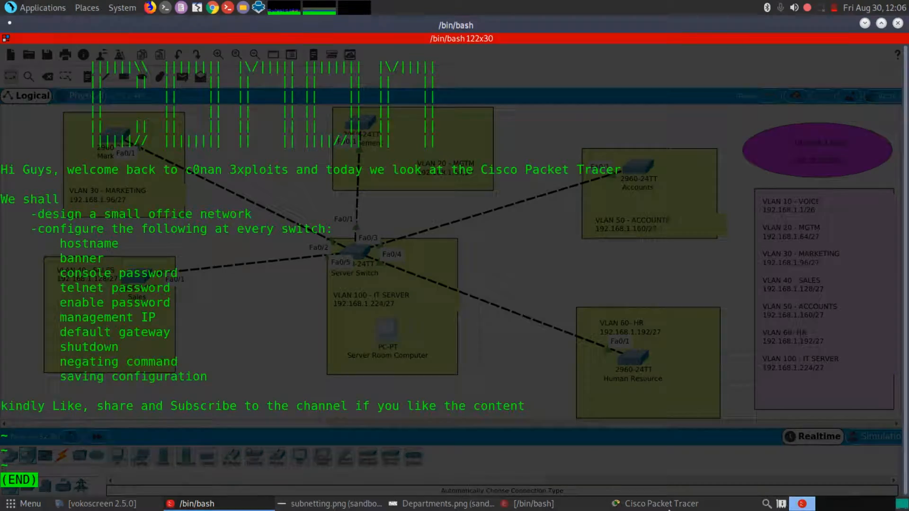
- Switch back to Cisco Packet Tracer, open the Server Switch's command line, widen its window and bring up fresh prompts
left_click(663, 505)
left_click(353, 248)
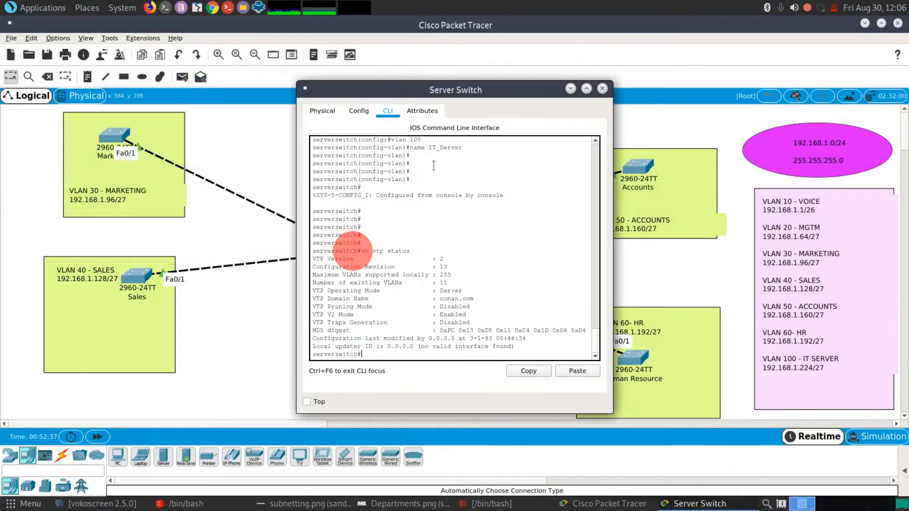
left_click_drag(293, 201, 56, 201)
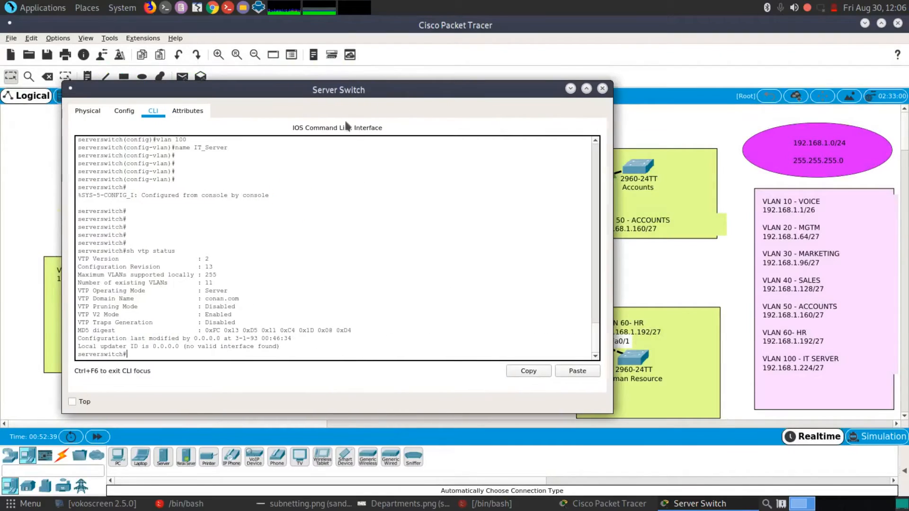
left_click_drag(441, 89, 483, 72)
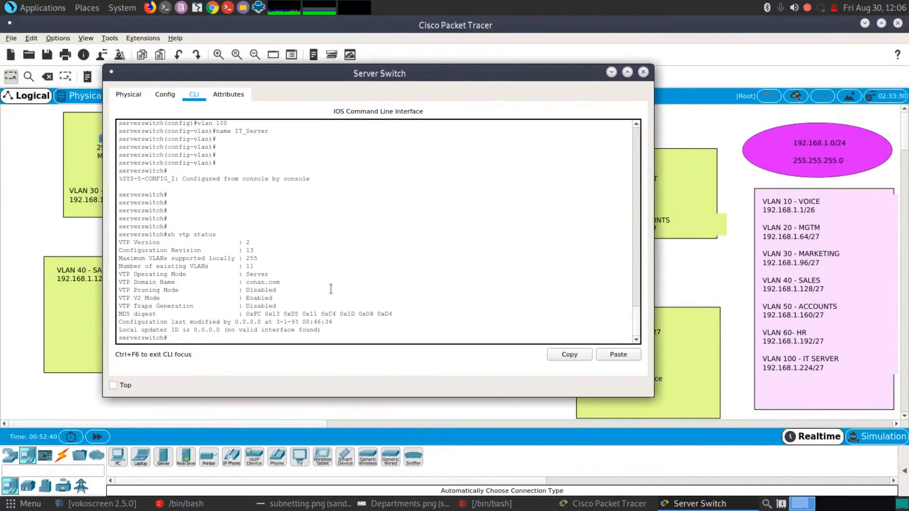
key("Return")
key("Return")
key("Return")
key("Return")
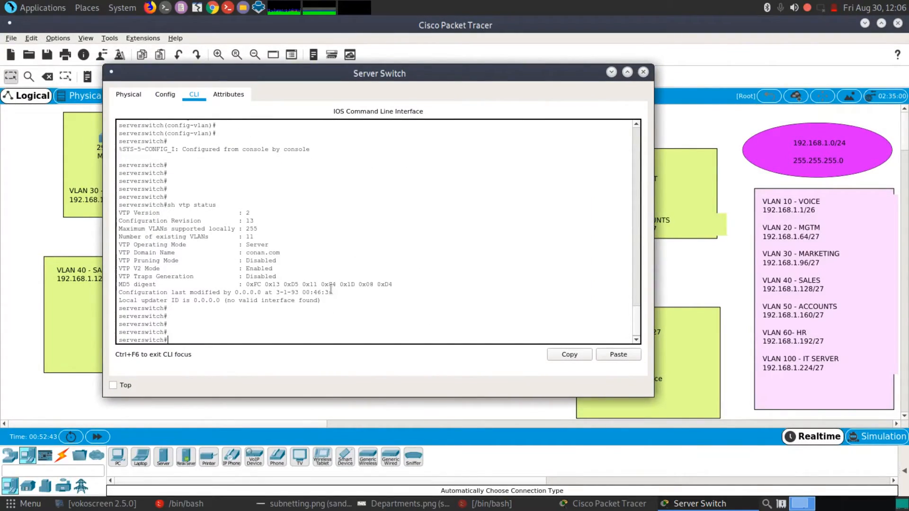
- List the available sources for the copy command on the Server Switch and highlight running-config
type("copy ?")
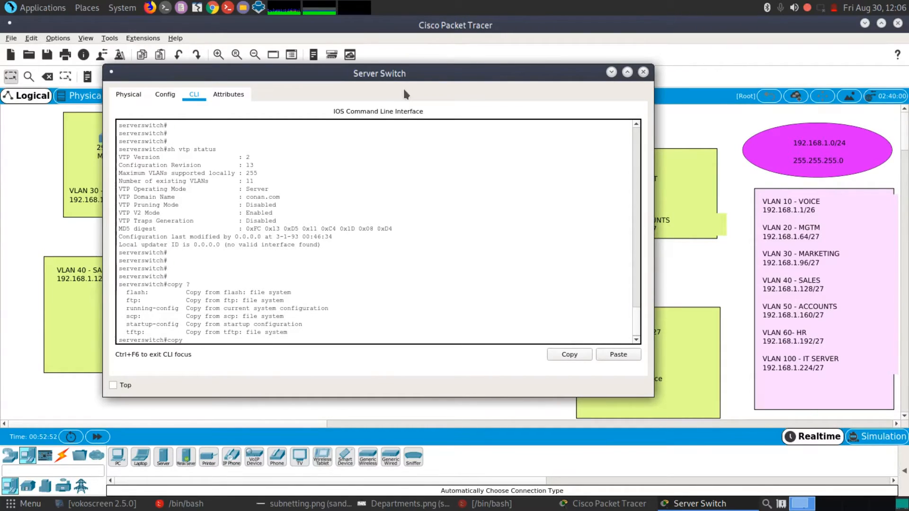
left_click_drag(404, 91, 433, 85)
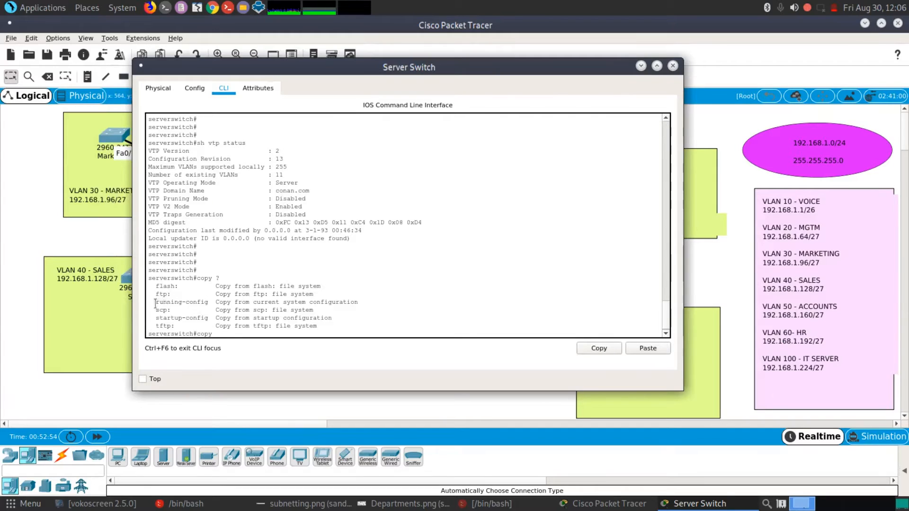
left_click_drag(156, 302, 210, 305)
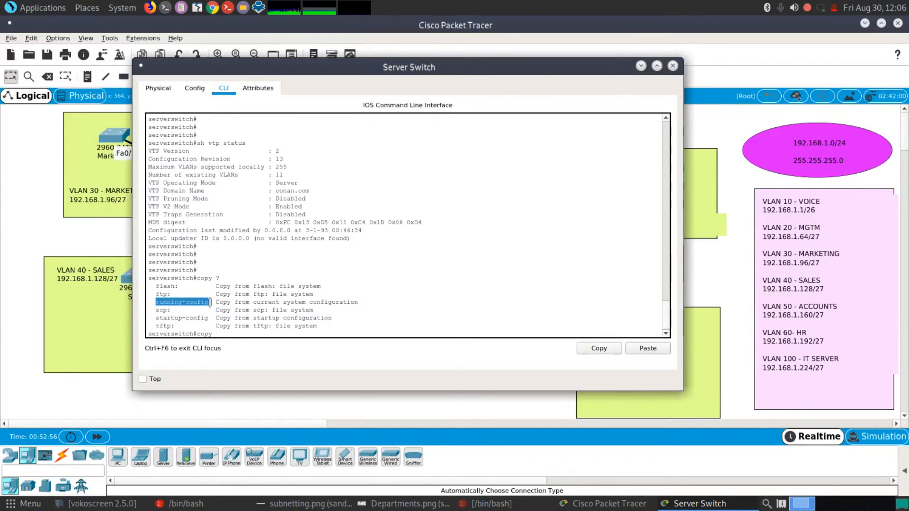
left_click(237, 334)
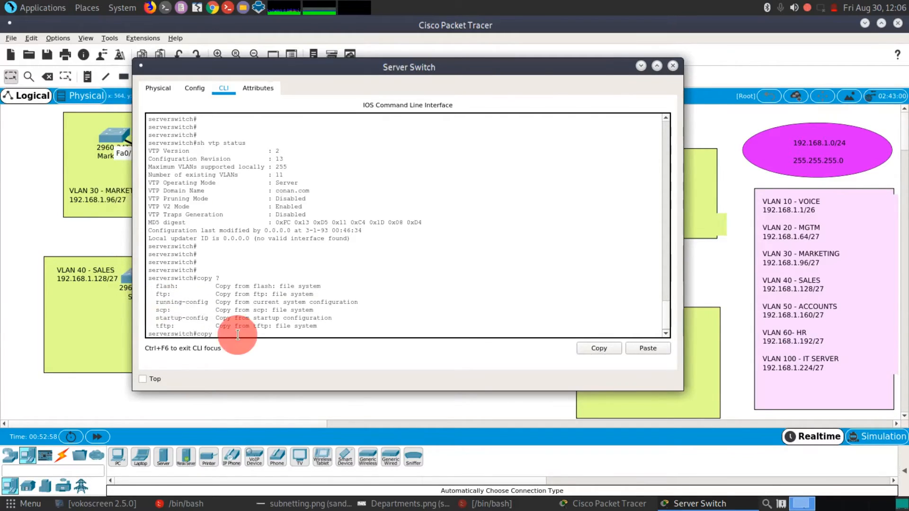
- List the available destinations for copy run and highlight startup-config
type("run ")
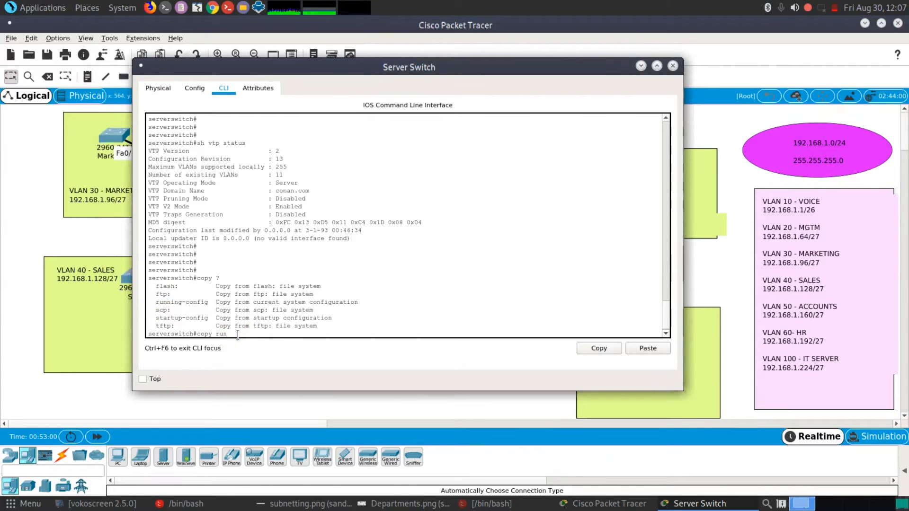
type("?")
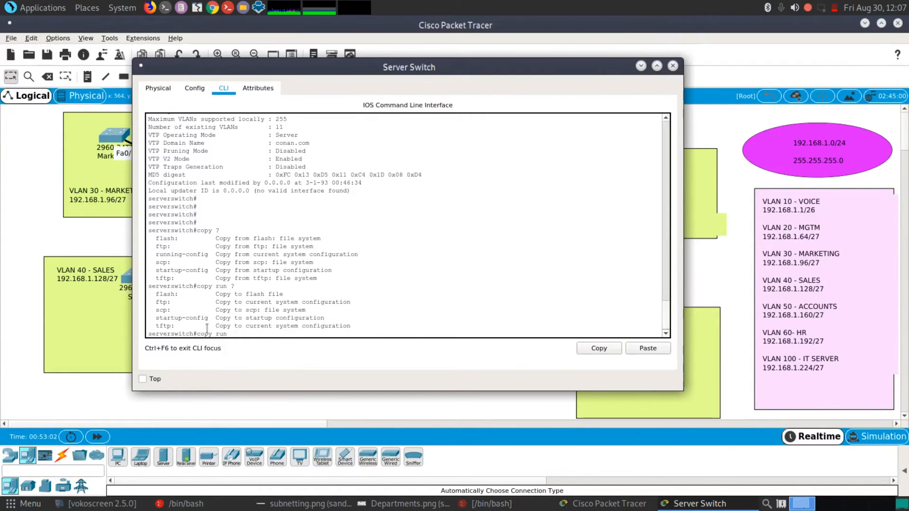
left_click_drag(154, 318, 204, 317)
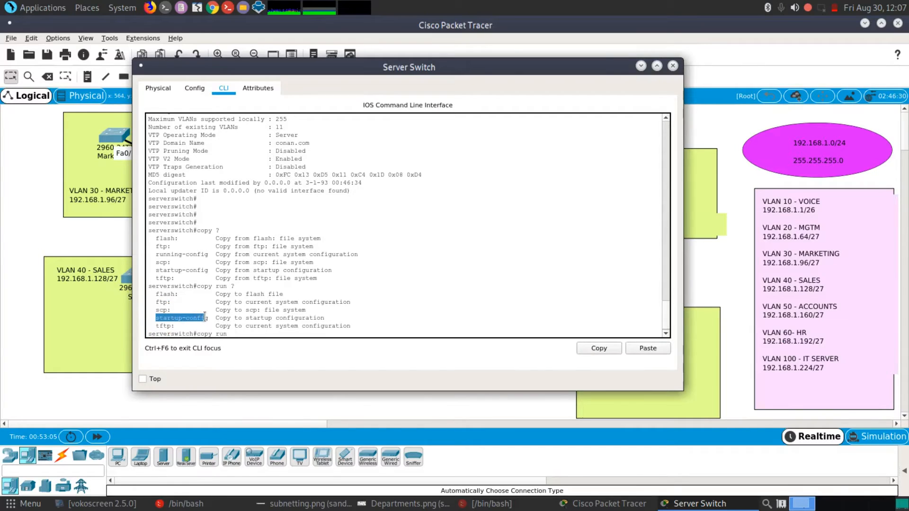
- Save the running configuration with copy run start, accept the default destination filename, and highlight the command's output
left_click(232, 334)
type("start")
key("Return")
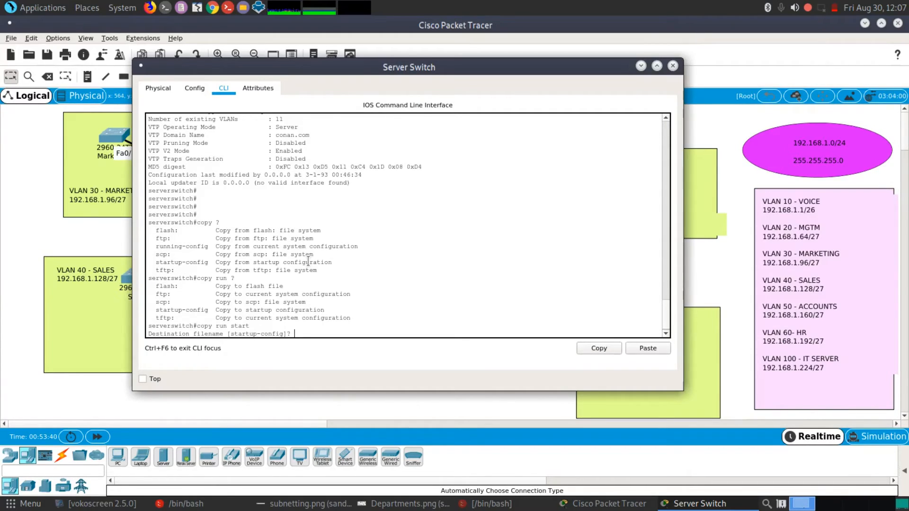
key("Return")
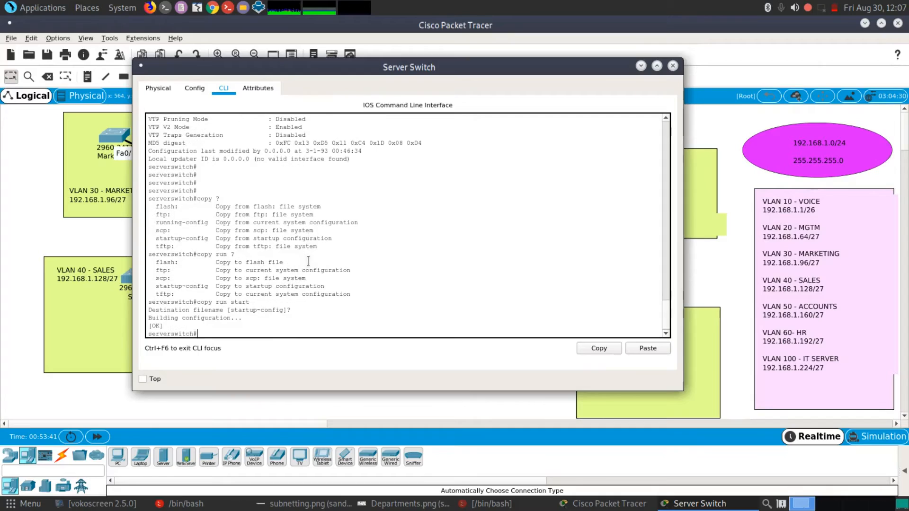
left_click_drag(241, 318, 146, 325)
left_click(229, 332)
- Bring up fresh prompts and save the Server Switch's configuration again using the write command
key("Return")
key("Return")
key("Return")
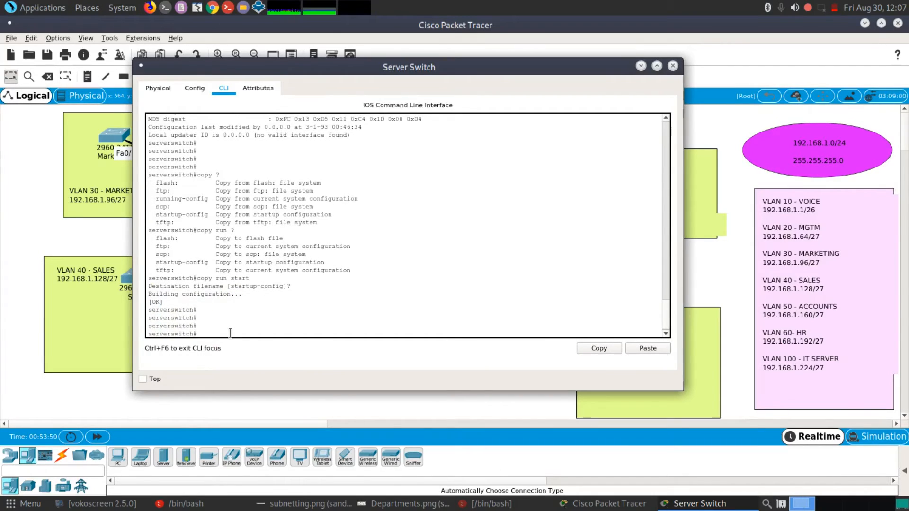
type("write")
key("Return")
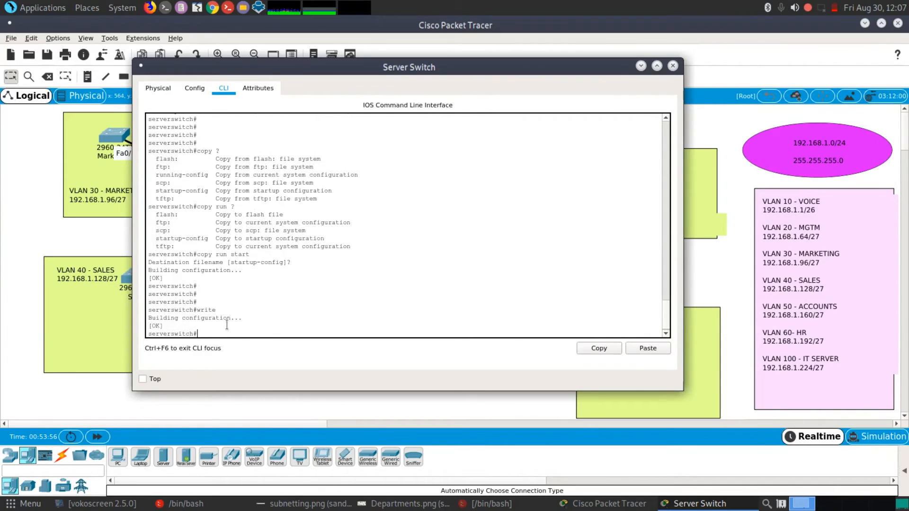
- Highlight the write command line in the Server Switch's command history
left_click(214, 313)
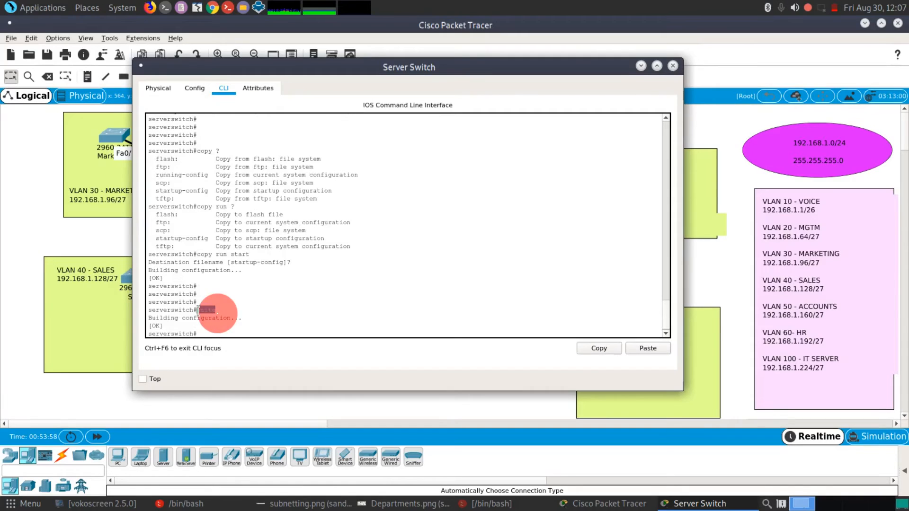
double_click(214, 312)
left_click(227, 311)
left_click_drag(226, 311, 146, 311)
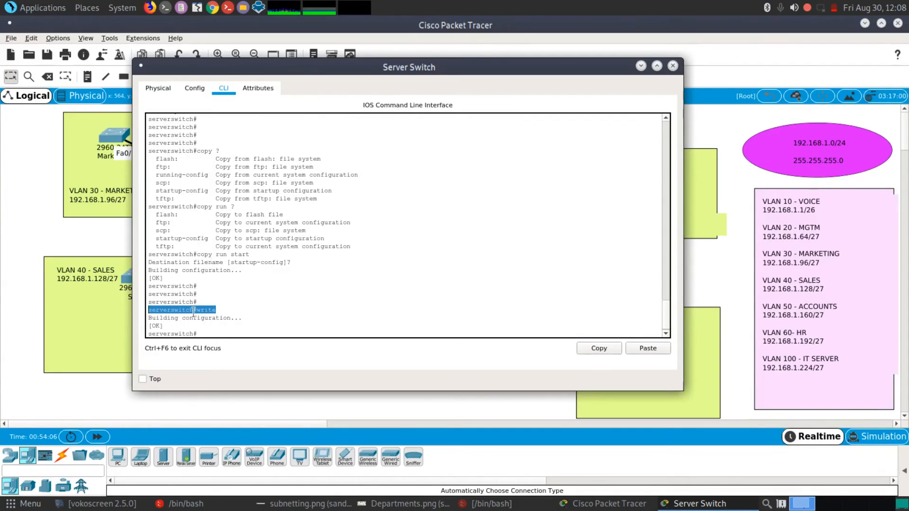
- Clear the highlighted write line, bring up fresh prompts, and close the Server Switch's configuration window
left_click(214, 336)
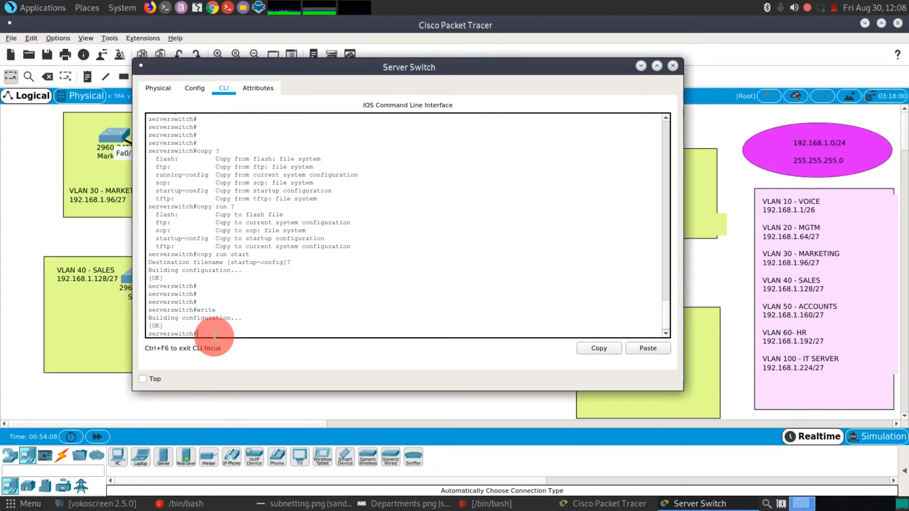
key("Return")
key("Return")
key("Return")
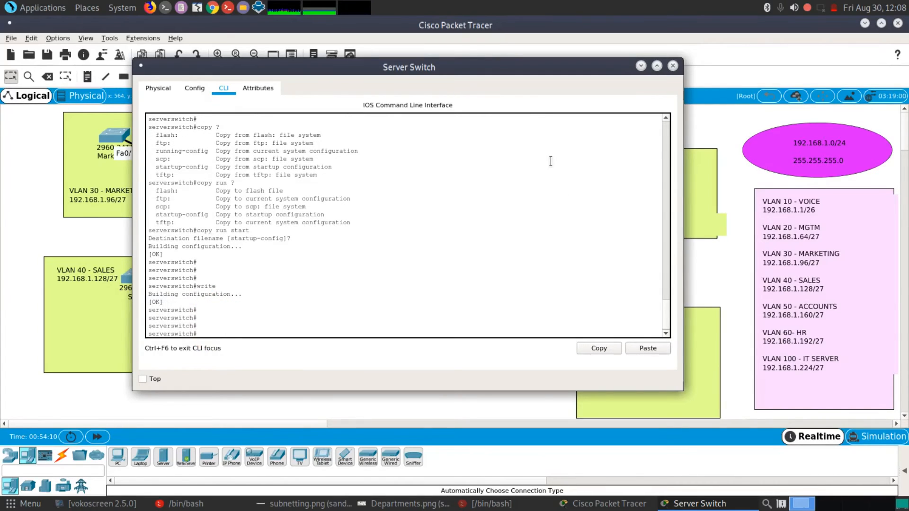
left_click(673, 66)
- Switch to the terminal showing the tutorial outline and highlight the items from telnet password through default gateway, then clear the highlight
left_click(538, 504)
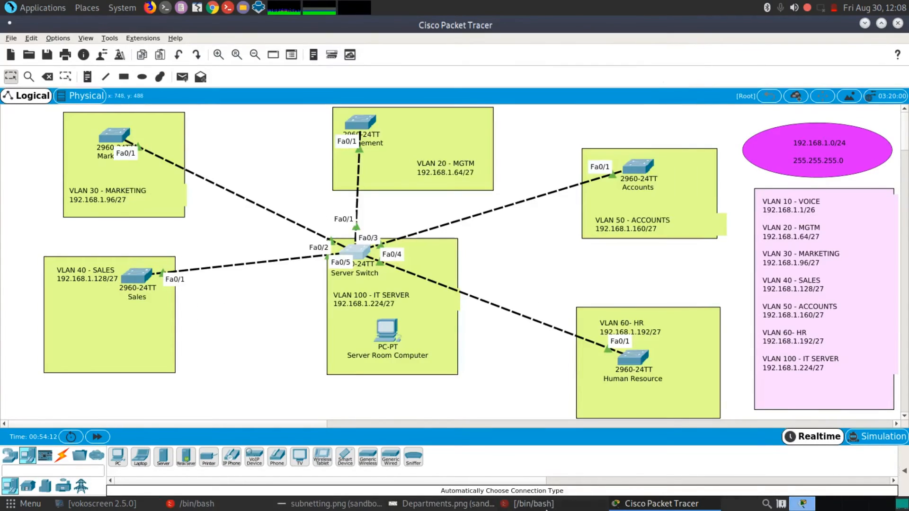
left_click(539, 504)
left_click(260, 503)
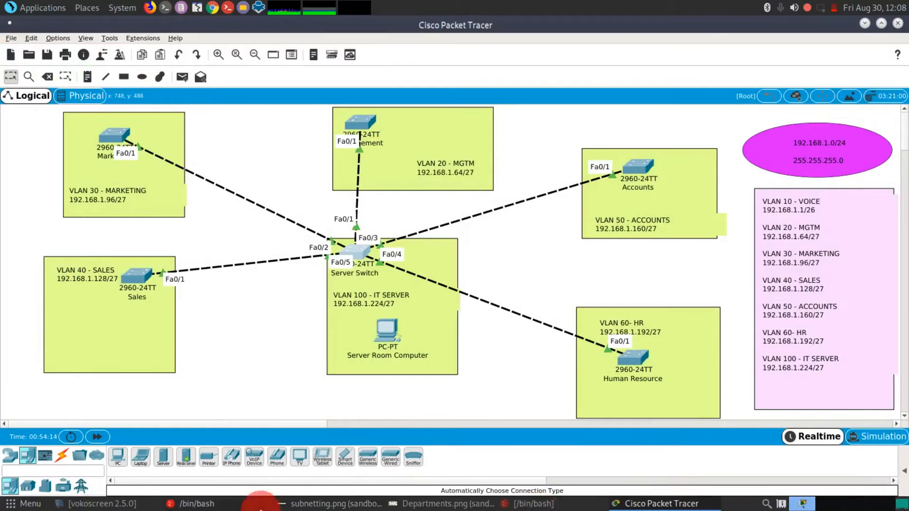
left_click_drag(173, 334, 59, 291)
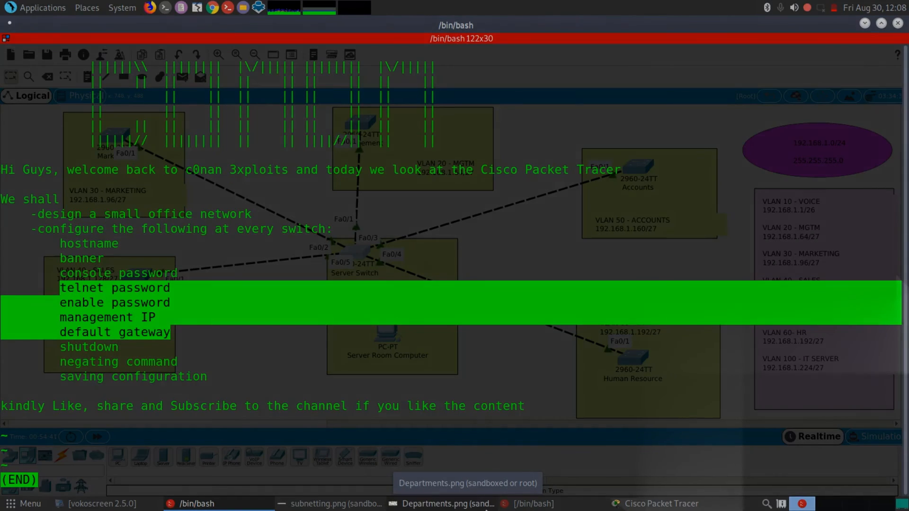
left_click(486, 382)
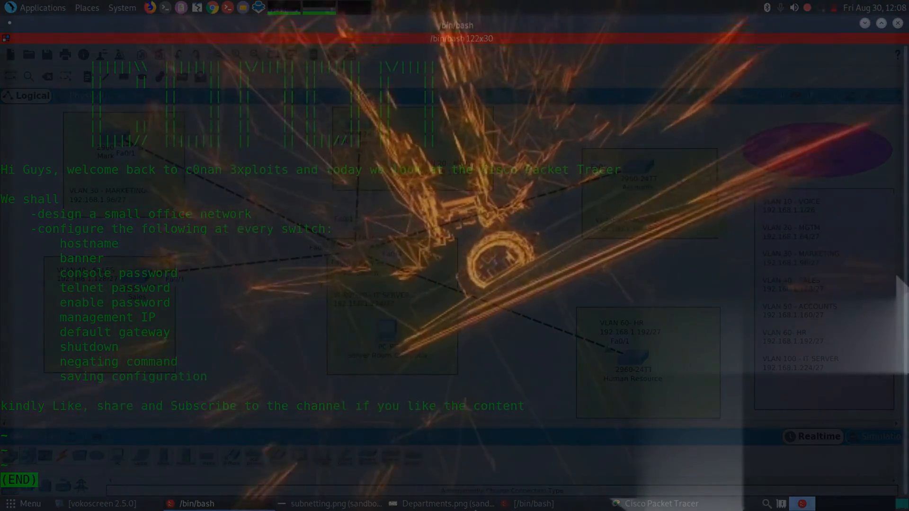
left_click(807, 7)
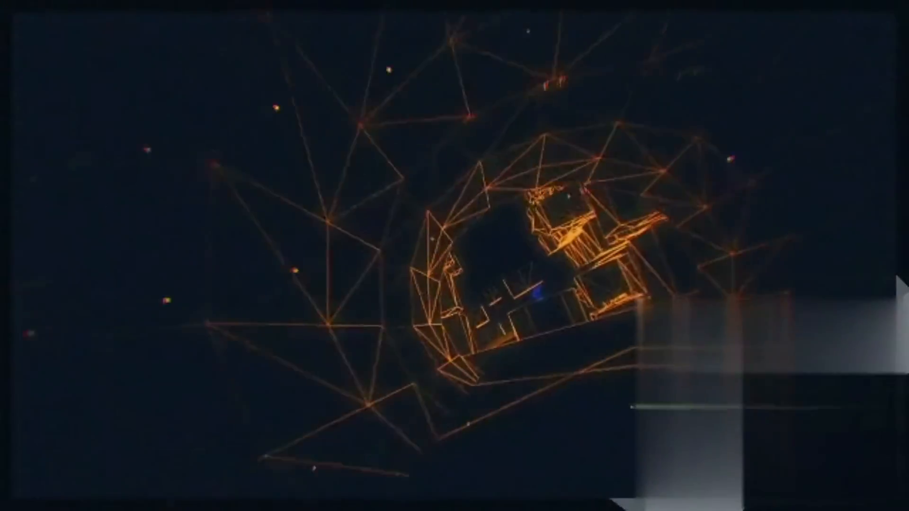